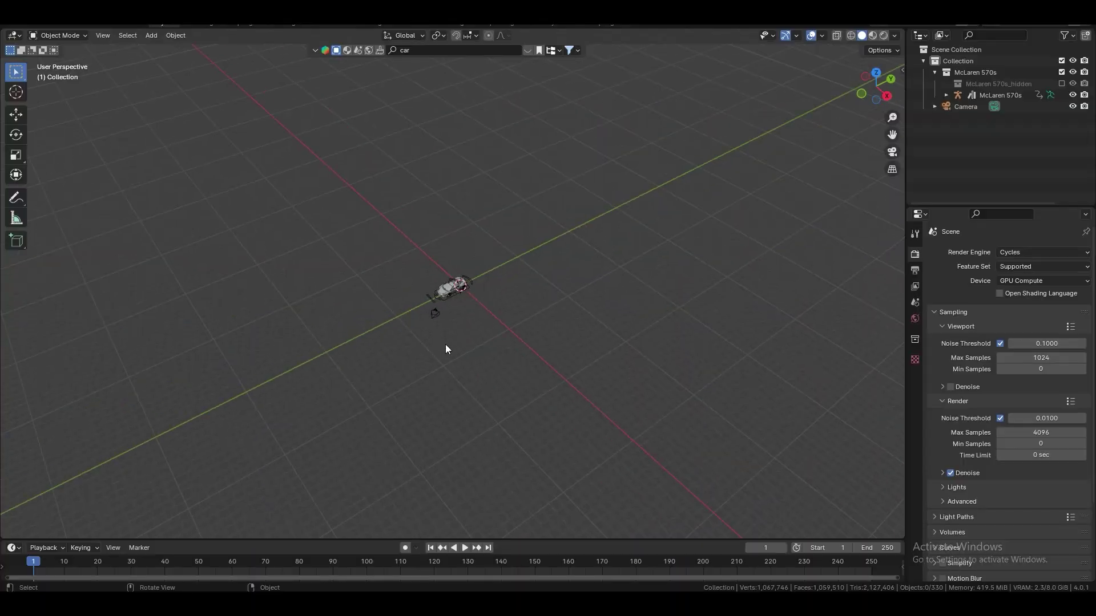
- Zoom the viewport in on the McLaren 570s scene, which renders with Cycles on GPU Compute
scroll(466, 351, "up", 3)
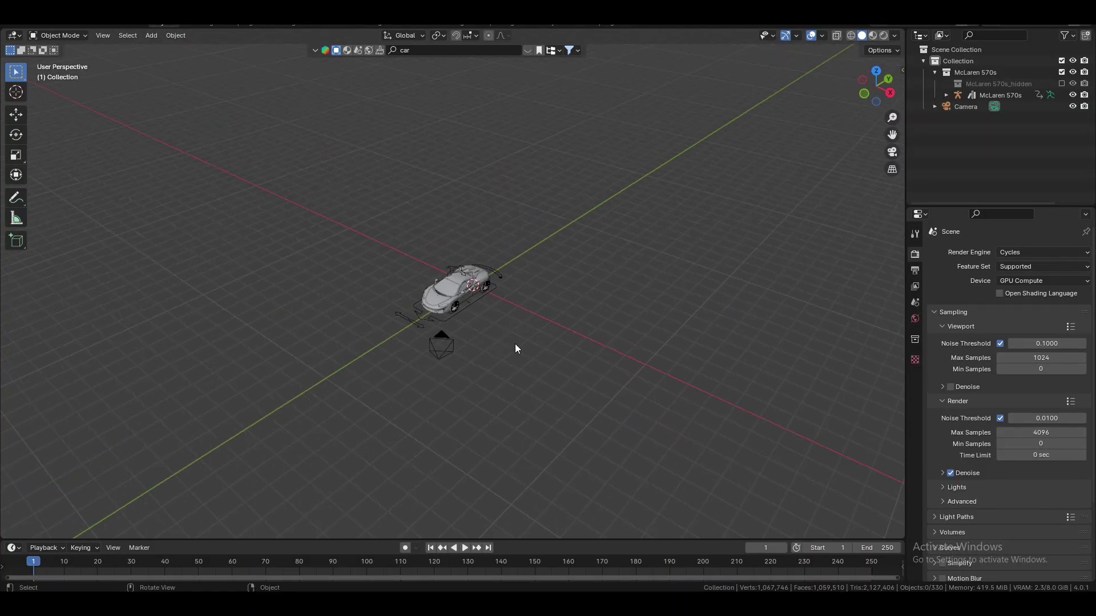
- Add a cube and scale it up large enough to enclose the car
key("shift")
key("shift+a")
mouse_move(519, 340)
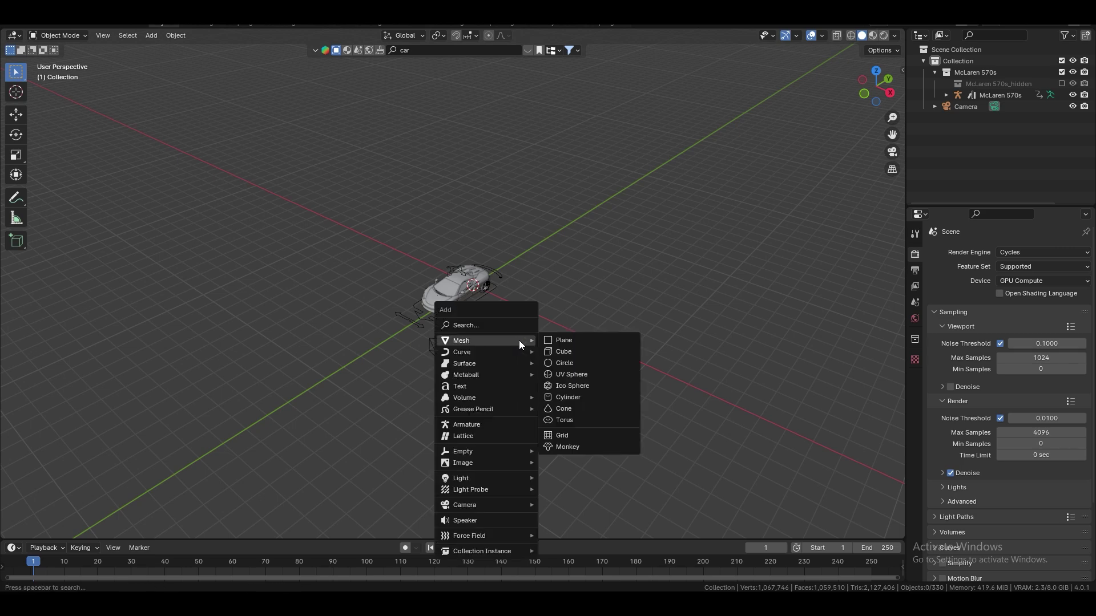
left_click(587, 354)
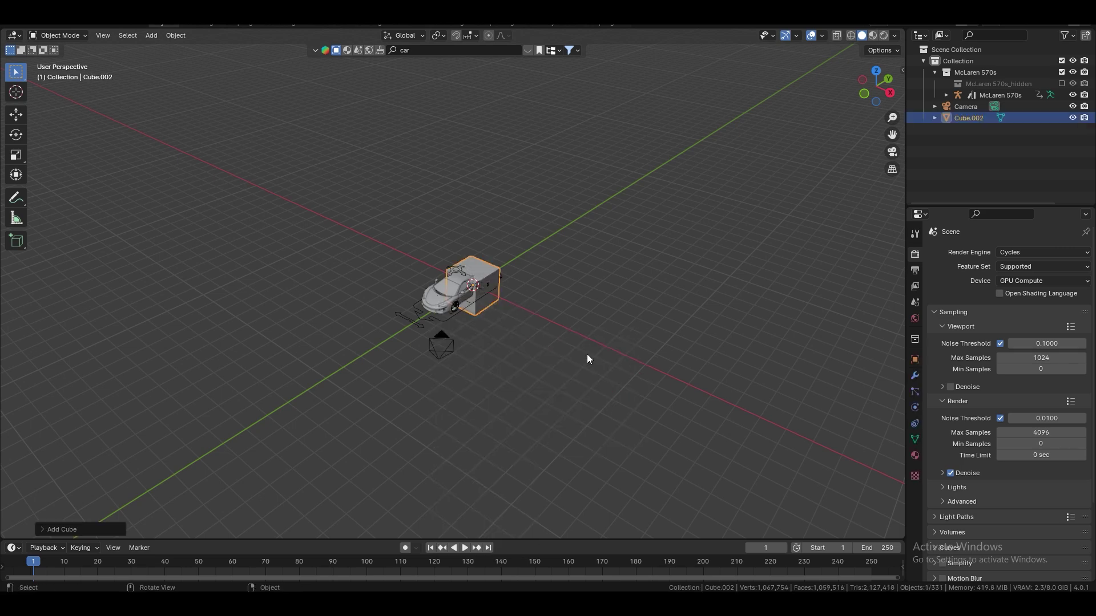
key("s")
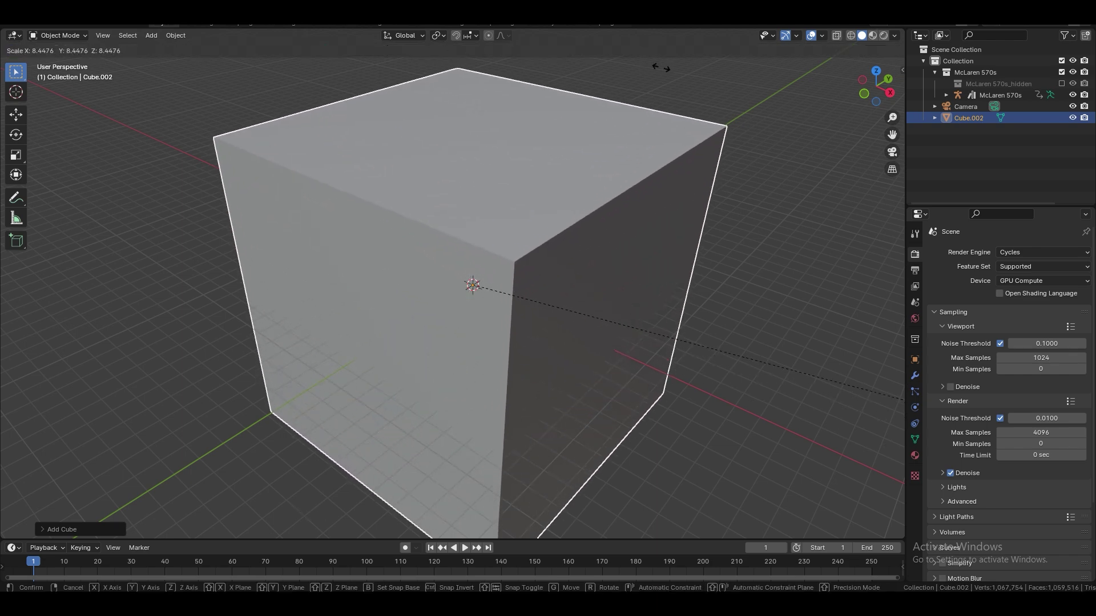
left_click(858, 241)
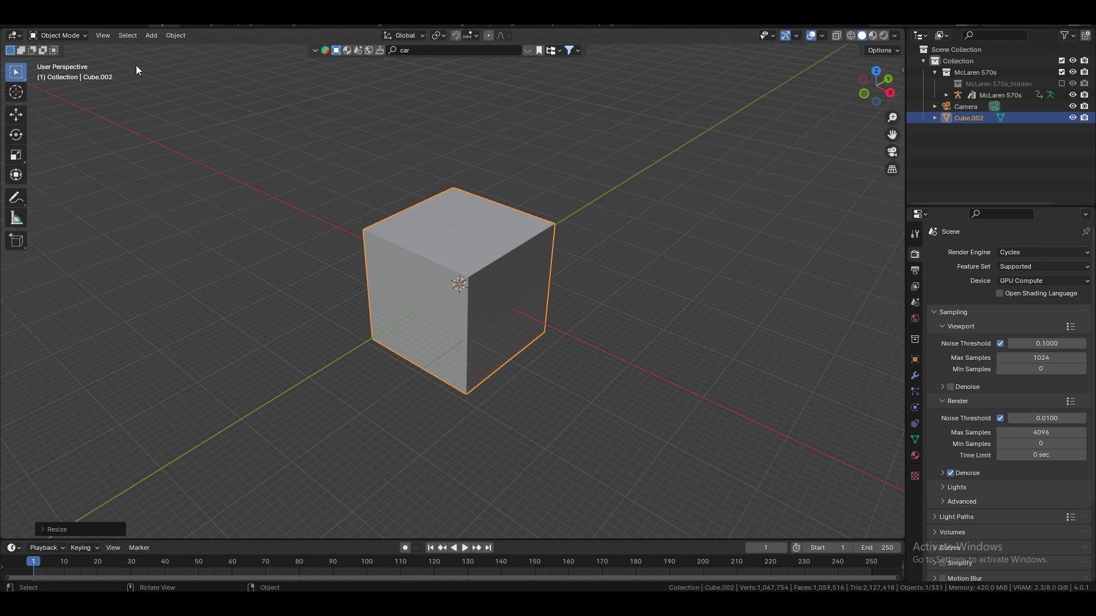
- Delete the cube's top and two front faces, leaving a floor and two back walls
key("Tab")
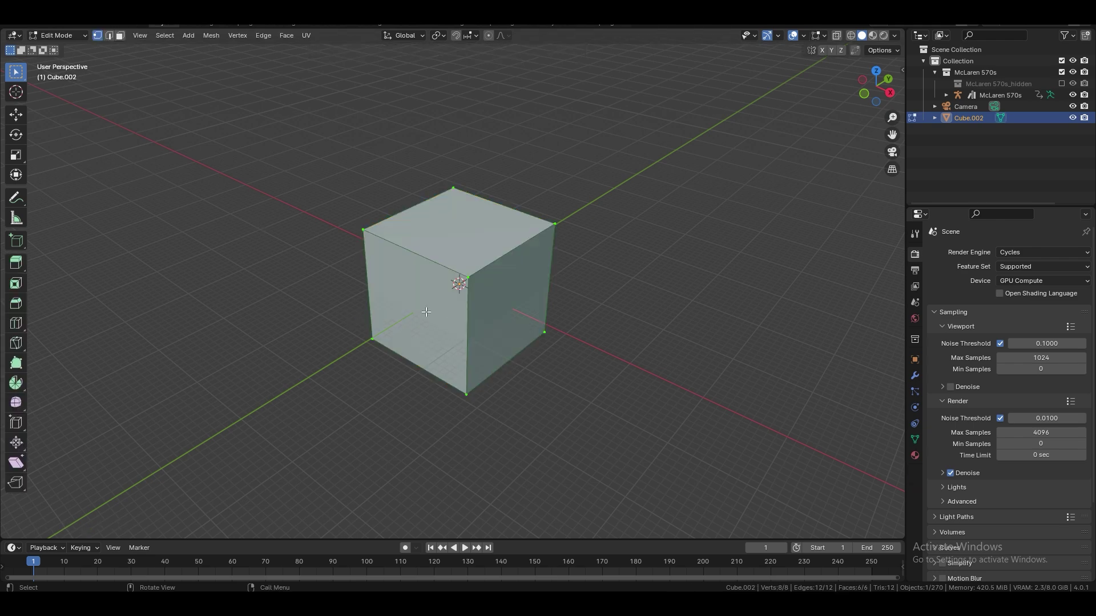
left_click(120, 37)
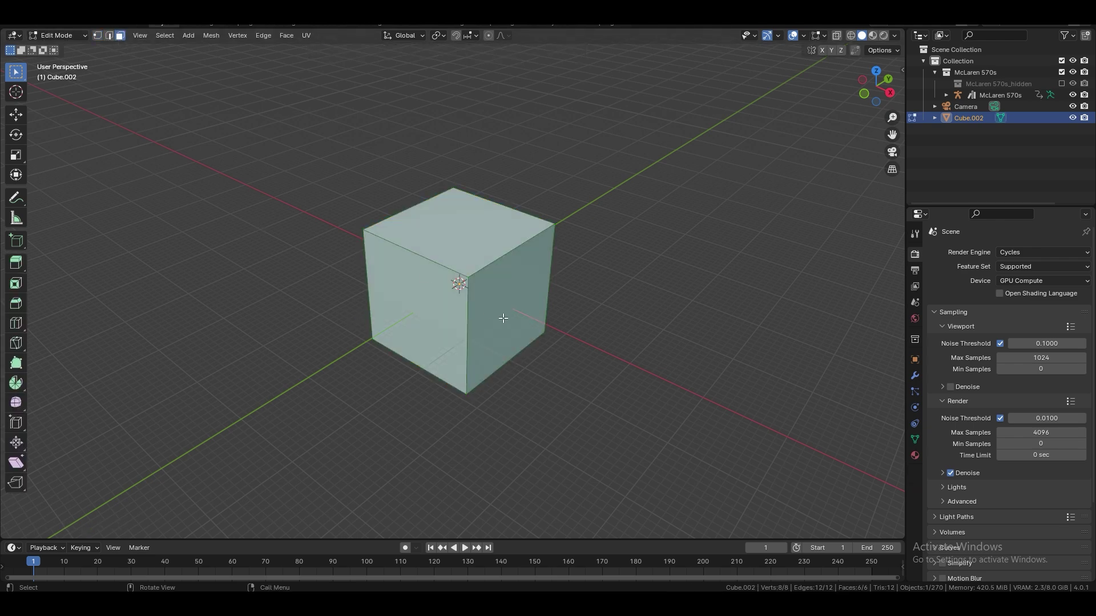
left_click(460, 251)
left_click(422, 311, "shift")
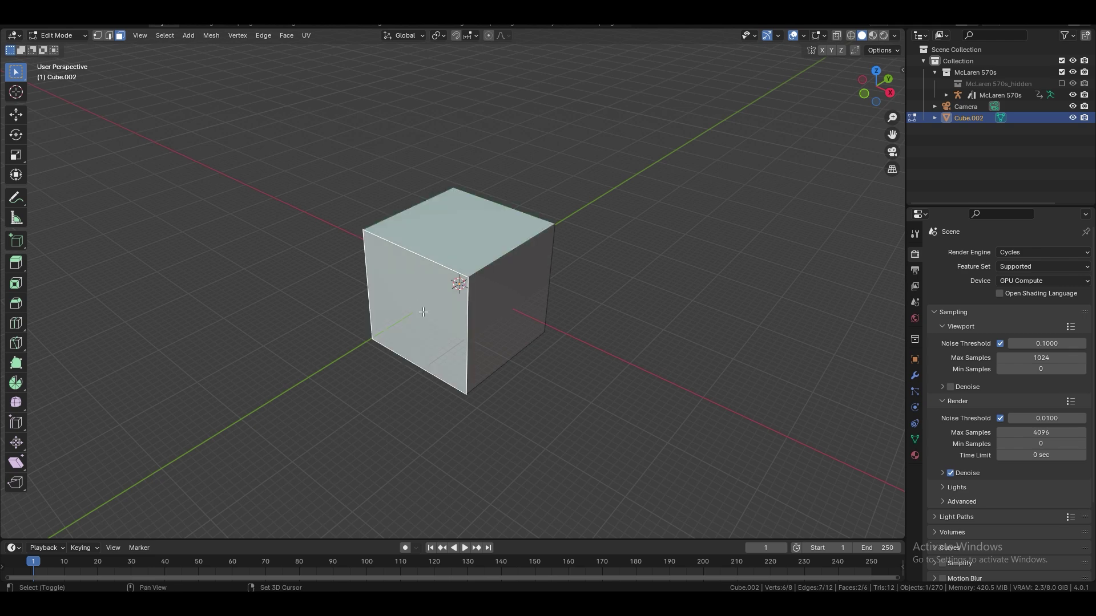
left_click(500, 294, "shift")
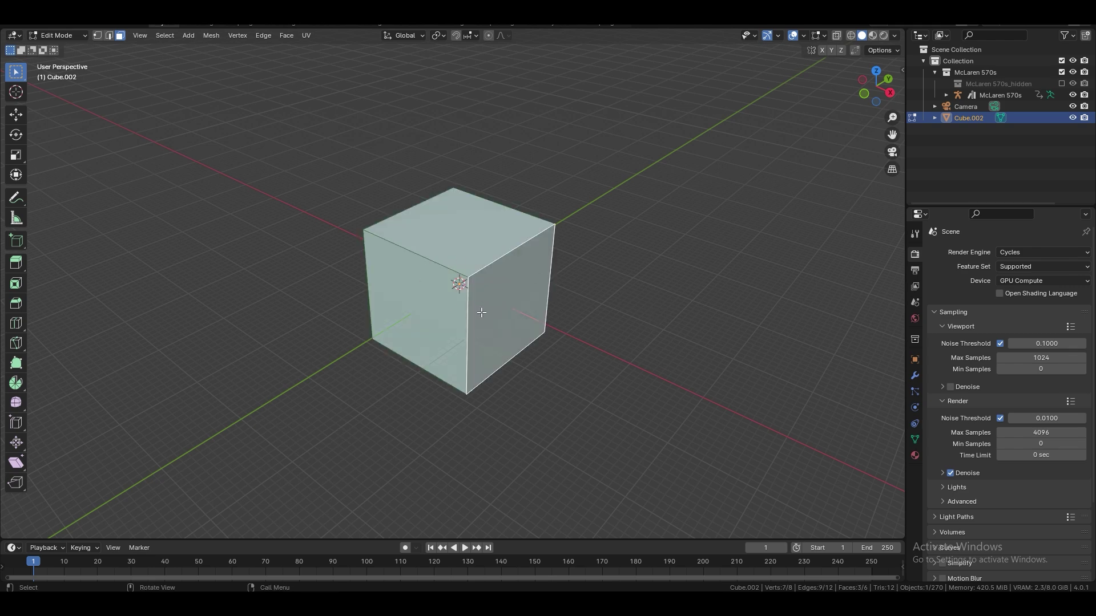
key("x")
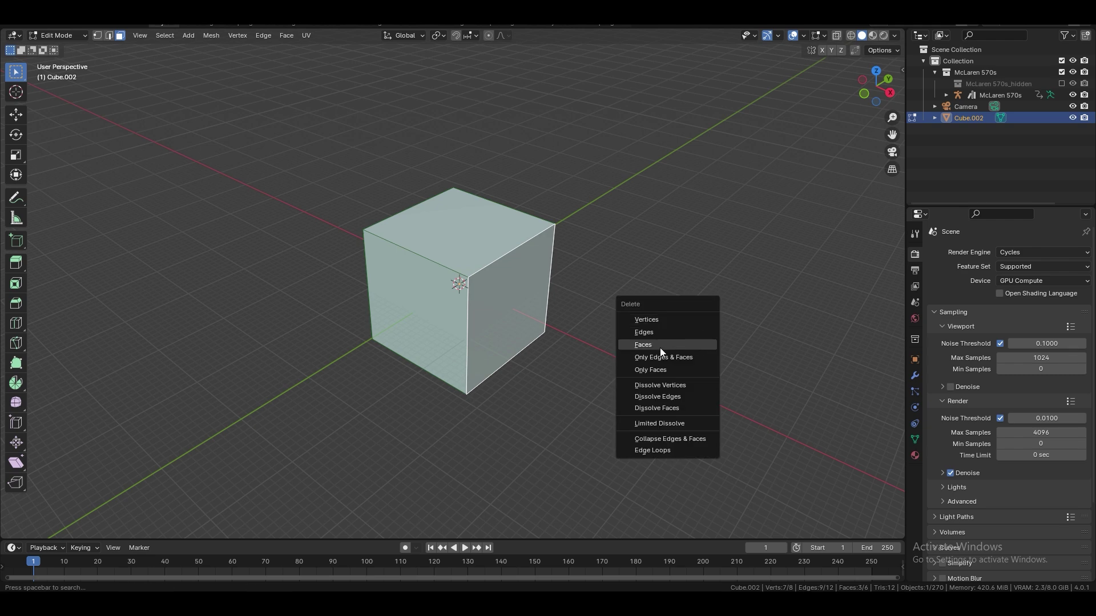
left_click(659, 348)
- Raise the open box along Z so its floor sits just under the car, then re-enter Edit Mode
key("Tab")
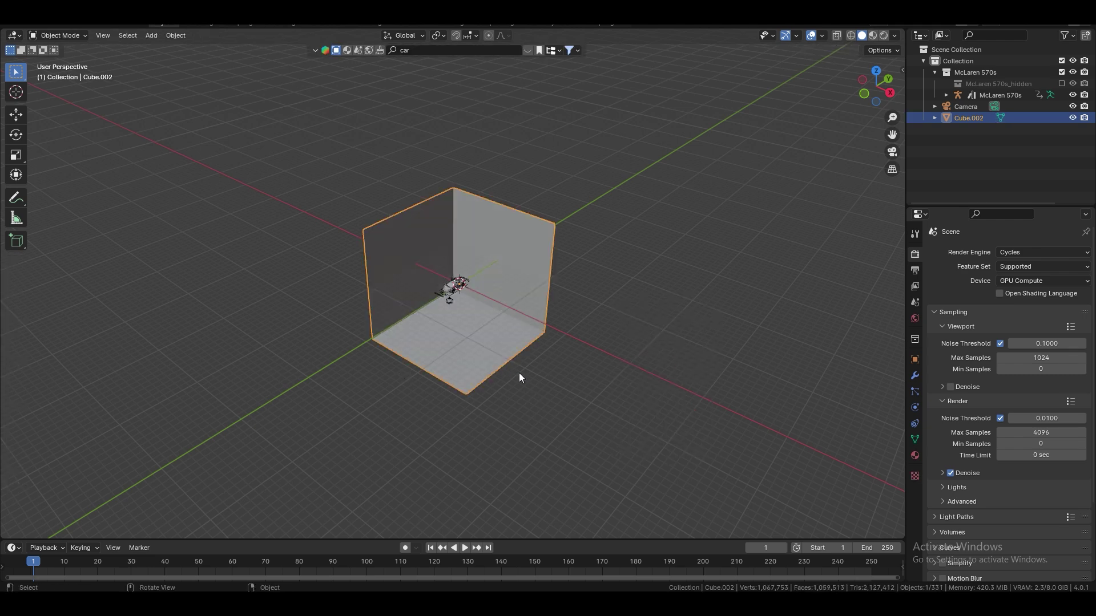
scroll(386, 388, "up", 6)
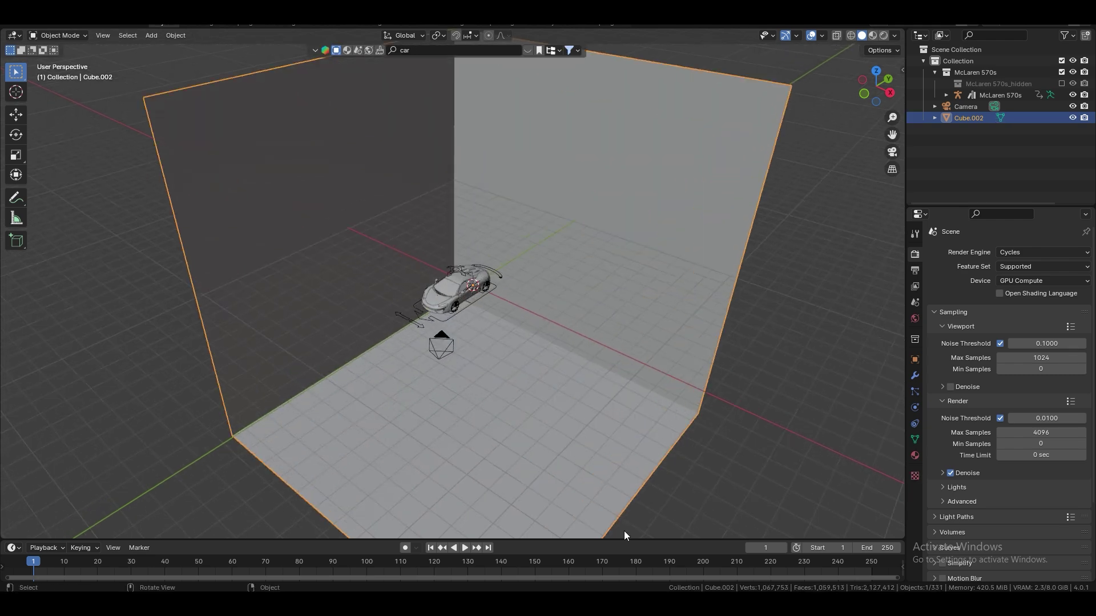
key("g")
key("z")
left_click(463, 330)
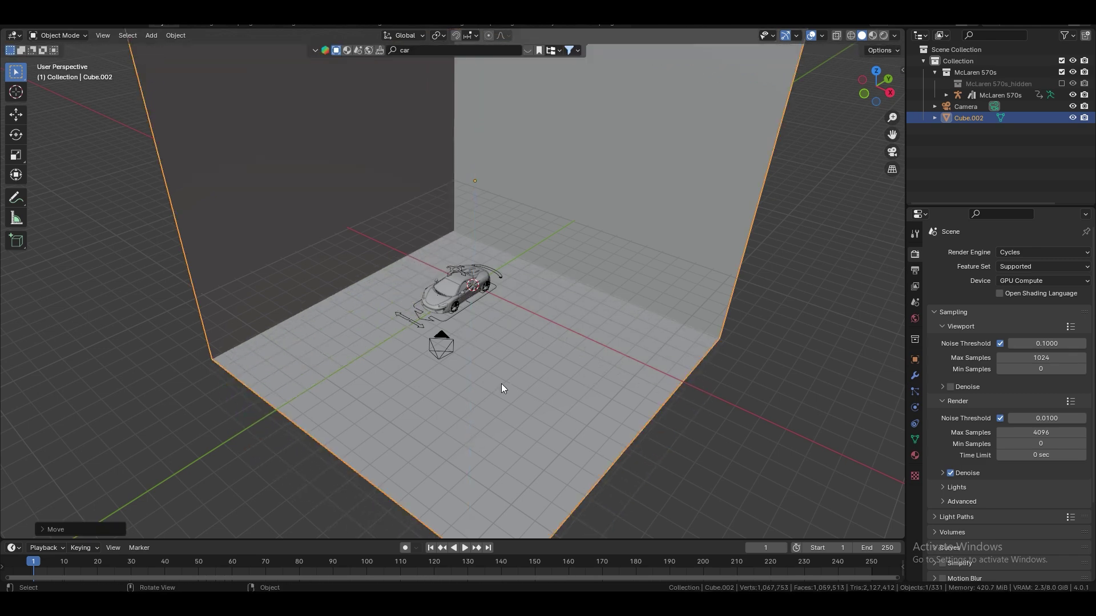
scroll(488, 395, "down", 3)
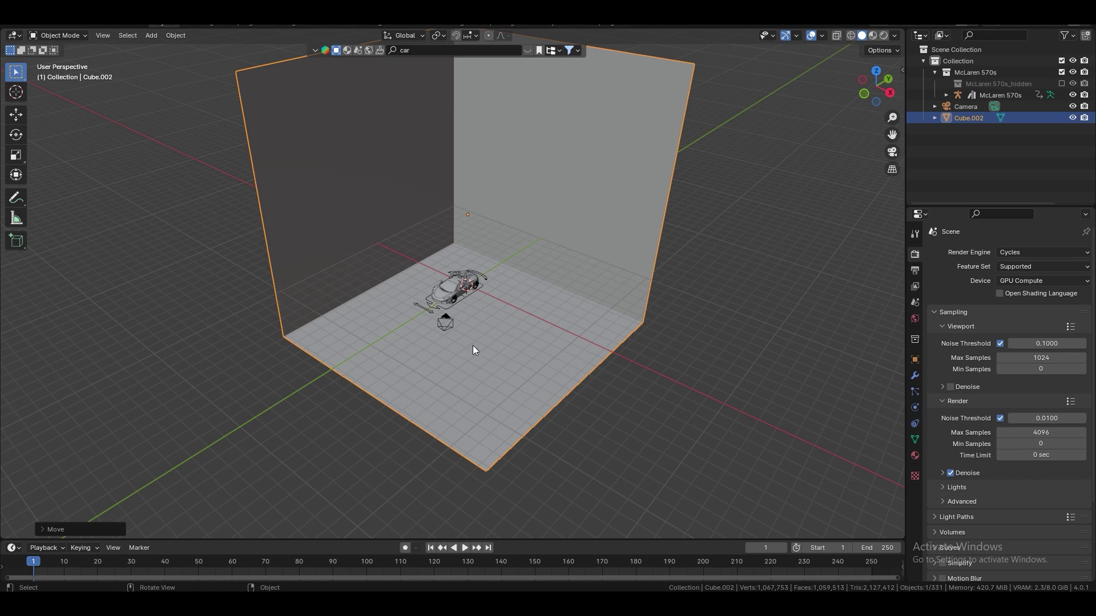
middle_click_drag(501, 333, 501, 367)
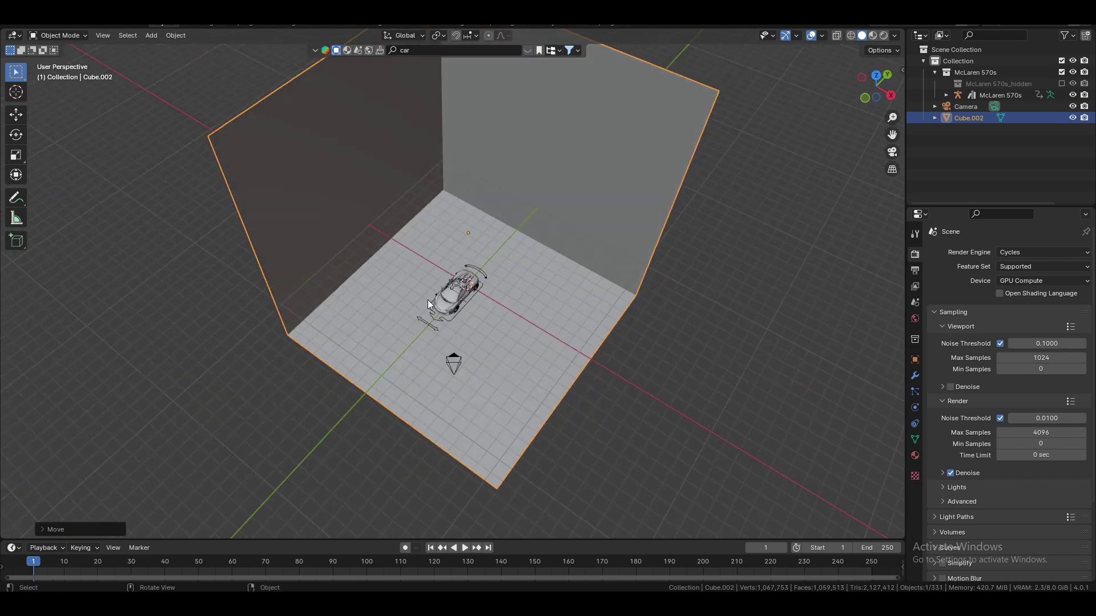
middle_click_drag(427, 299, 435, 268)
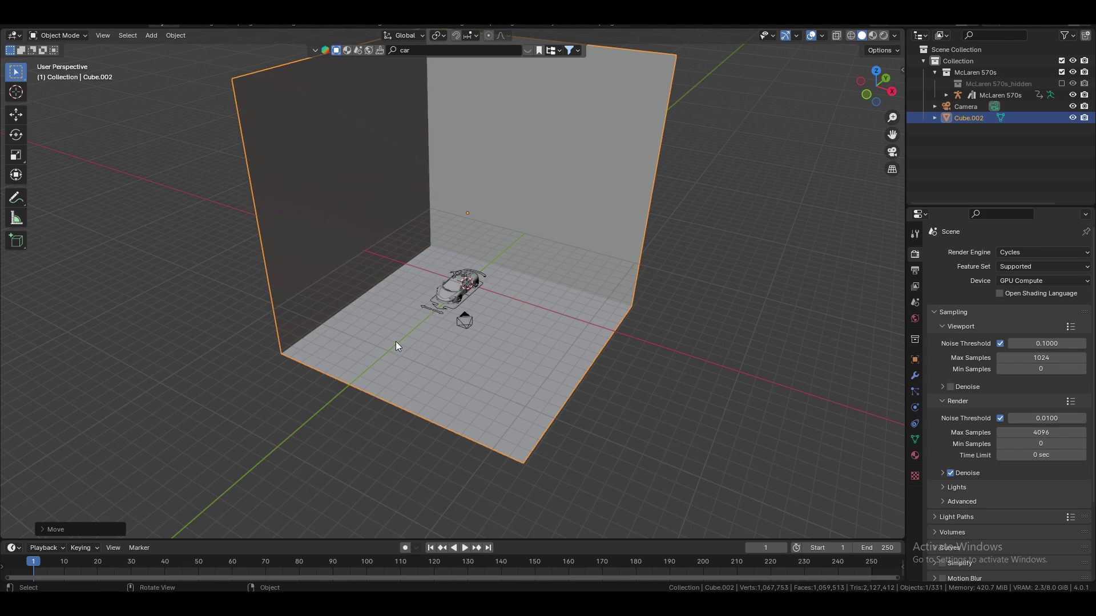
key("Tab")
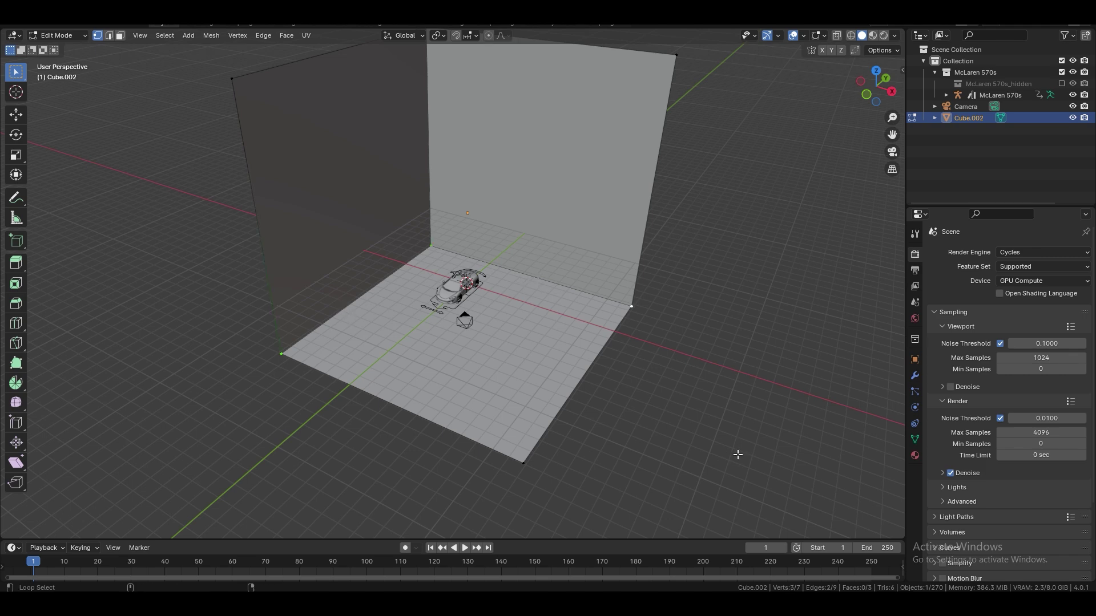
- Bevel the floor-to-wall edges into rounded corners with 6 segments
scroll(474, 359, "down", 5)
middle_click_drag(474, 360, 434, 359)
scroll(447, 364, "up", 4)
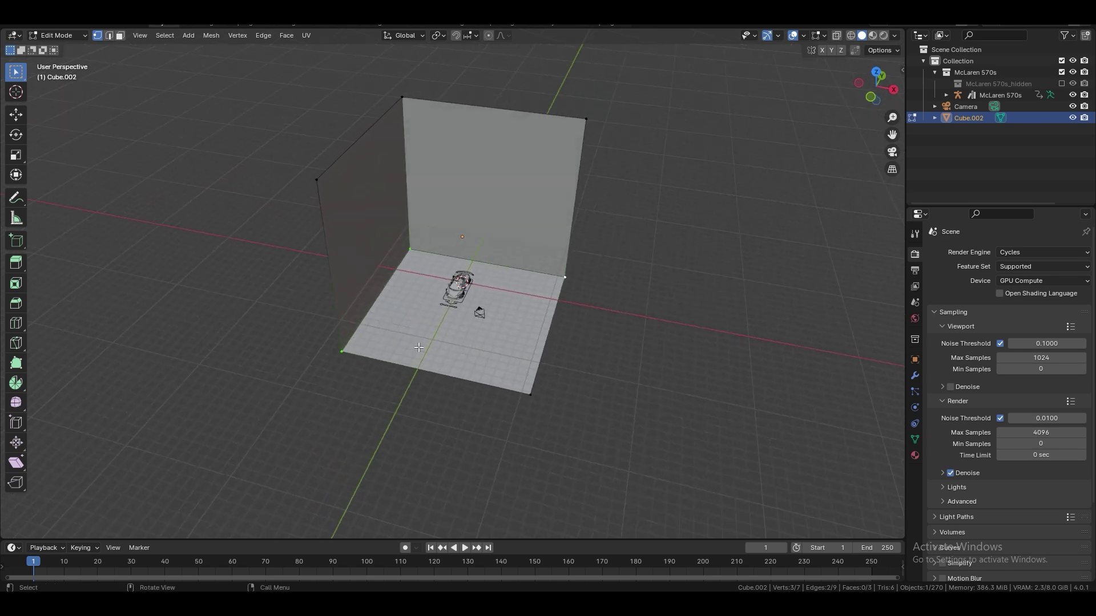
scroll(425, 359, "up", 3)
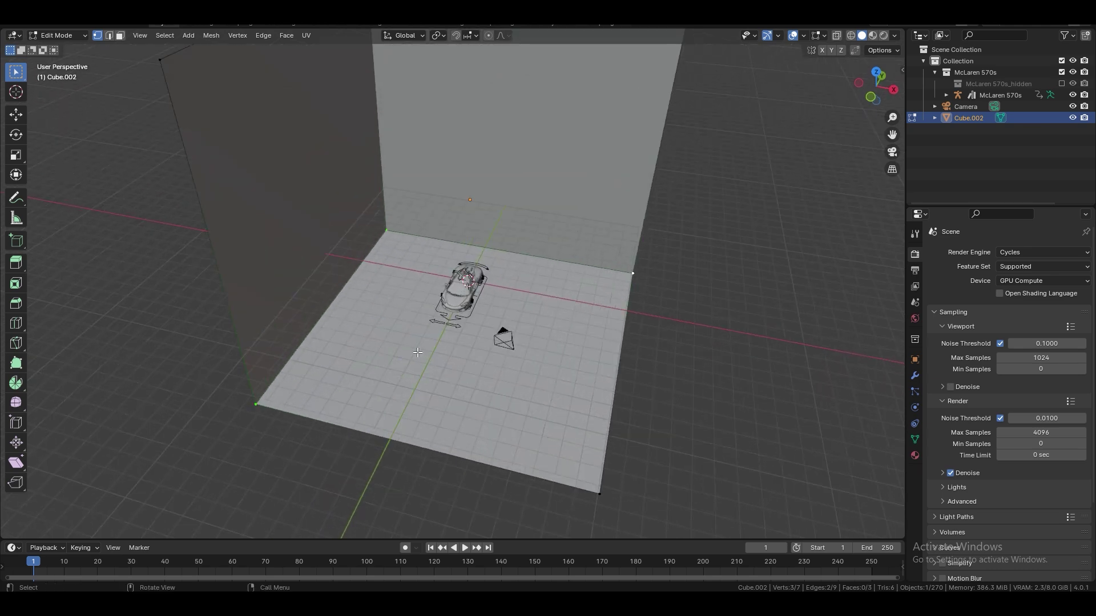
key("ctrl+b")
scroll(456, 368, "up", 5)
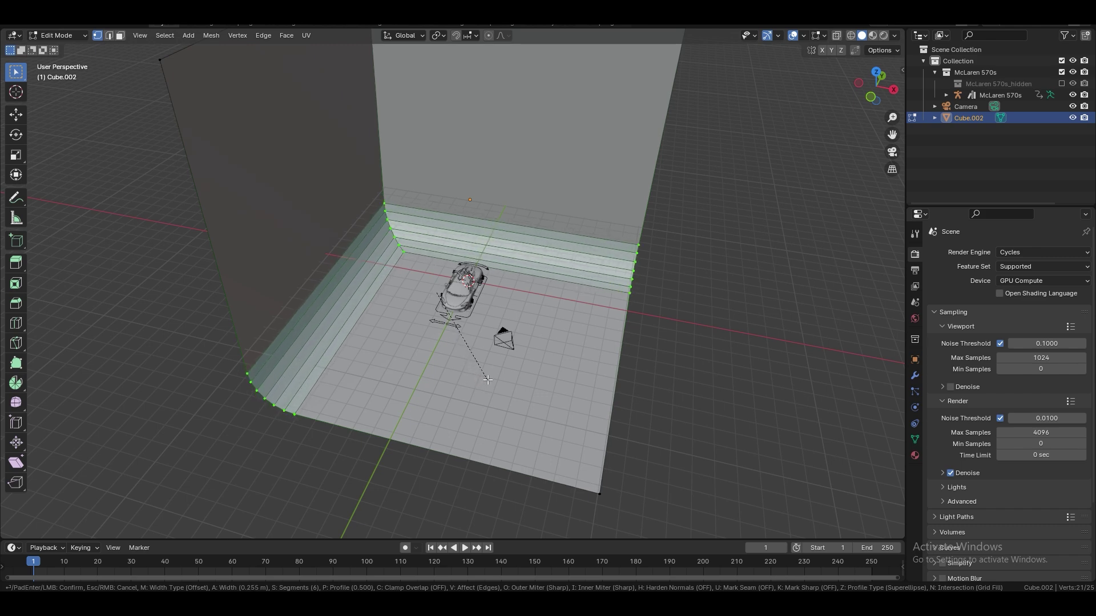
left_click(487, 379)
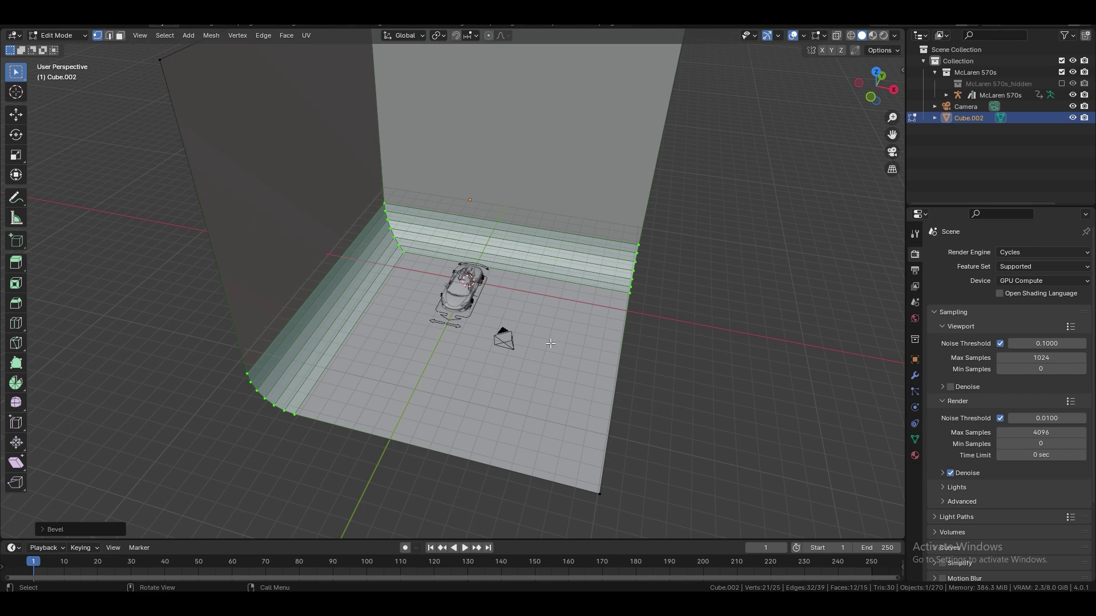
- Shade the backdrop smooth in Object Mode
key("Tab")
scroll(508, 367, "up", 5)
middle_click_drag(474, 368, 430, 344)
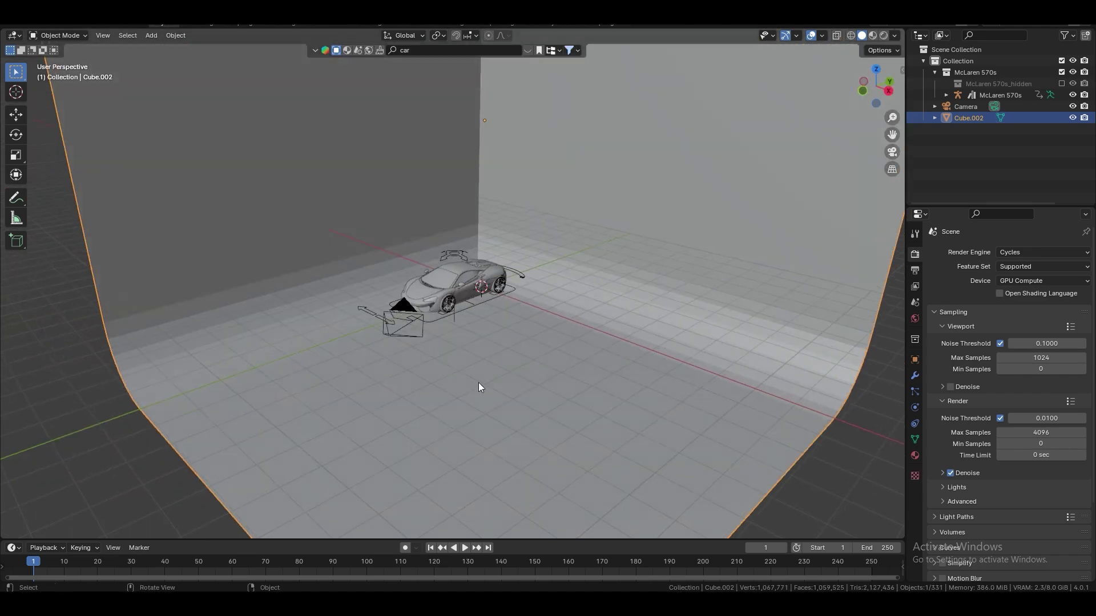
right_click(512, 378)
left_click(492, 370)
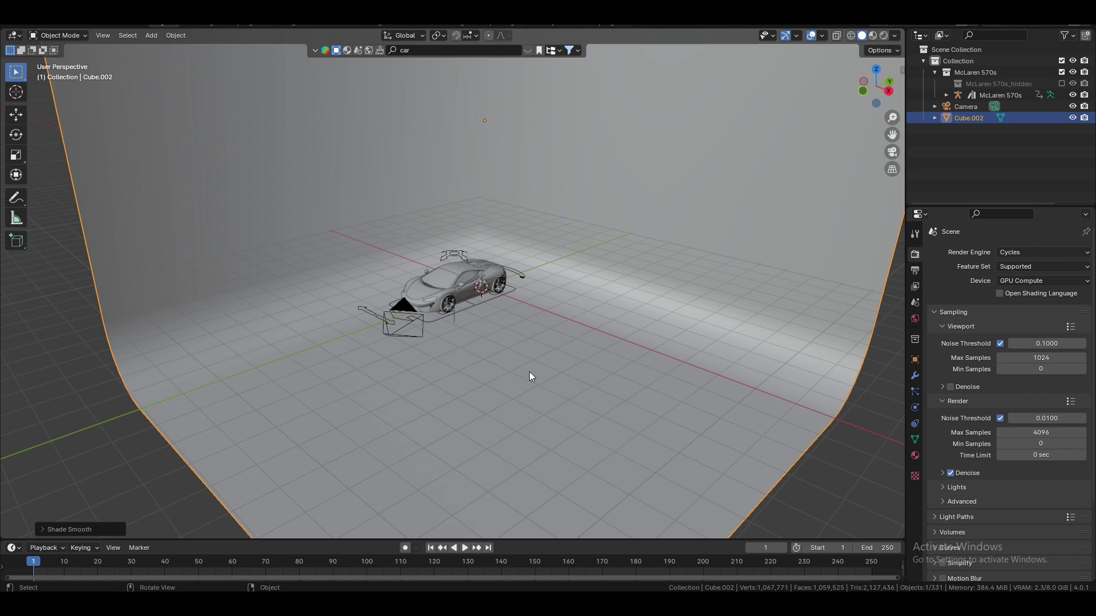
left_click(888, 91)
- In right side view, lower the backdrop along Z toward the car's wheel line
scroll(456, 394, "down", 4)
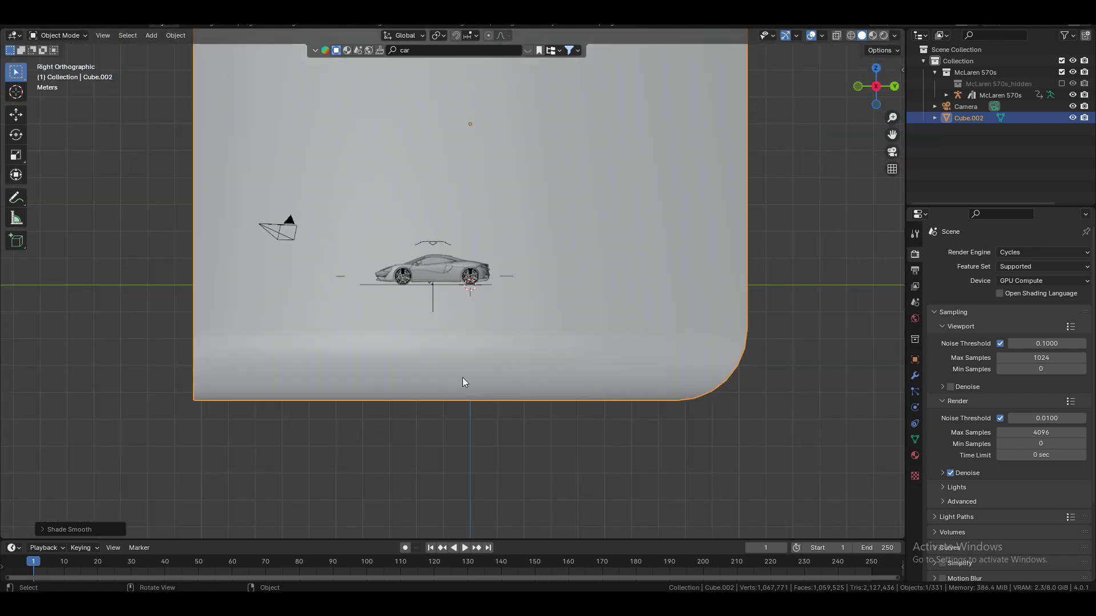
key("g")
key("z")
left_click(457, 199)
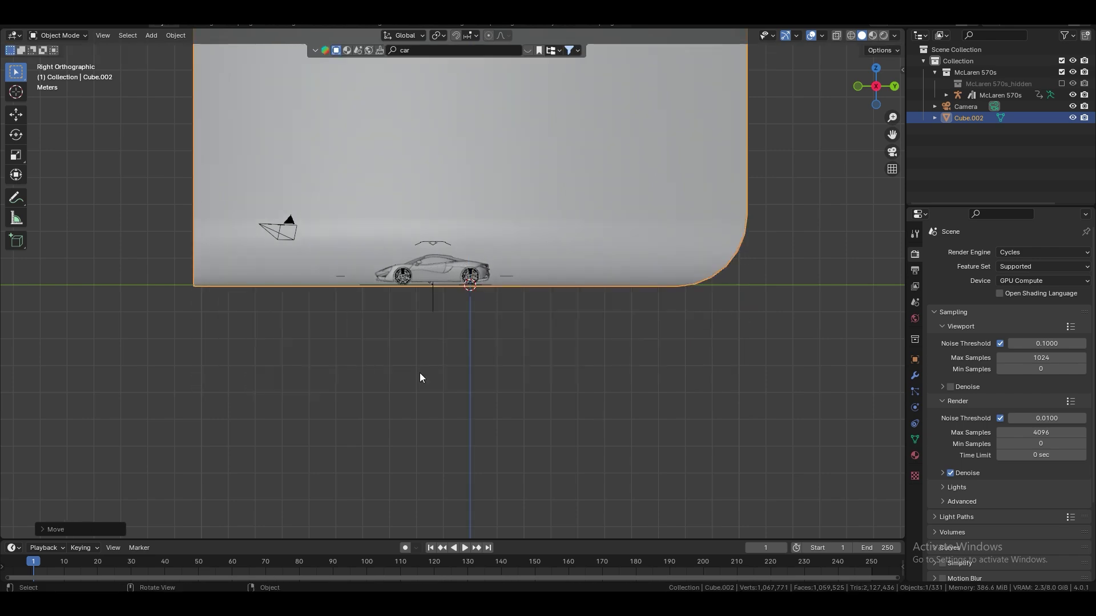
scroll(384, 389, "up", 8)
middle_click_drag(414, 406, 421, 440, "shift")
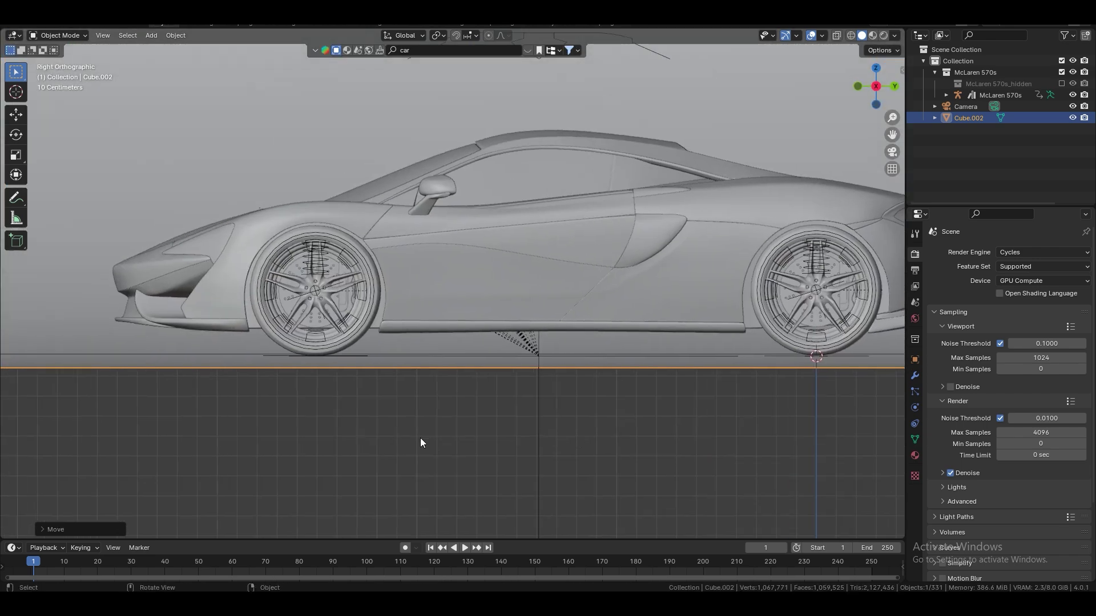
key("g")
key("z")
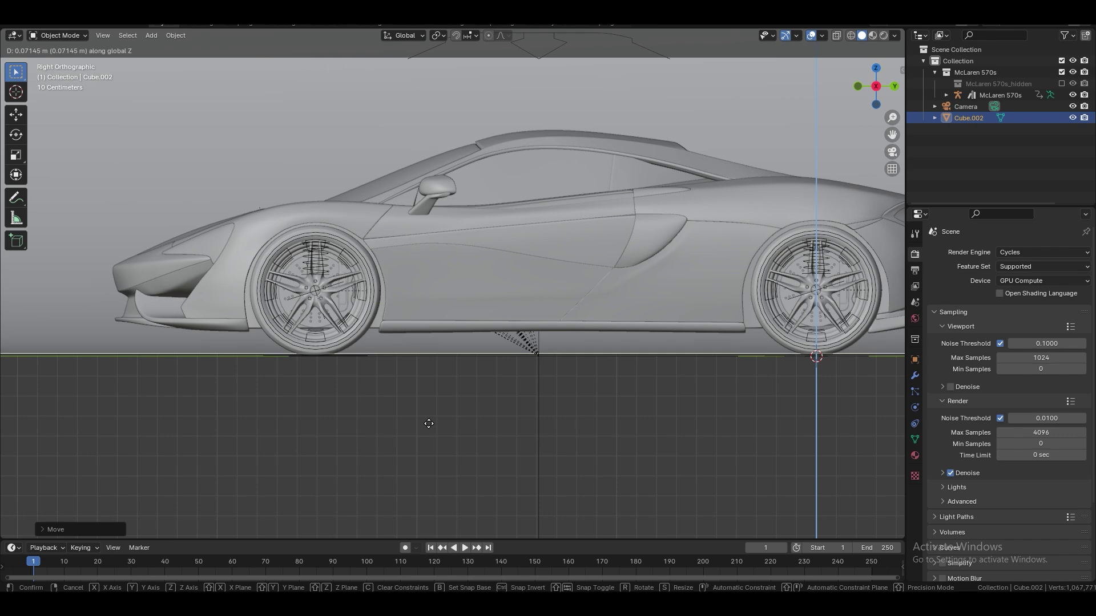
left_click(429, 423)
- Zoom in on the front tyre and align the backdrop floor exactly with its bottom
scroll(455, 421, "up", 6)
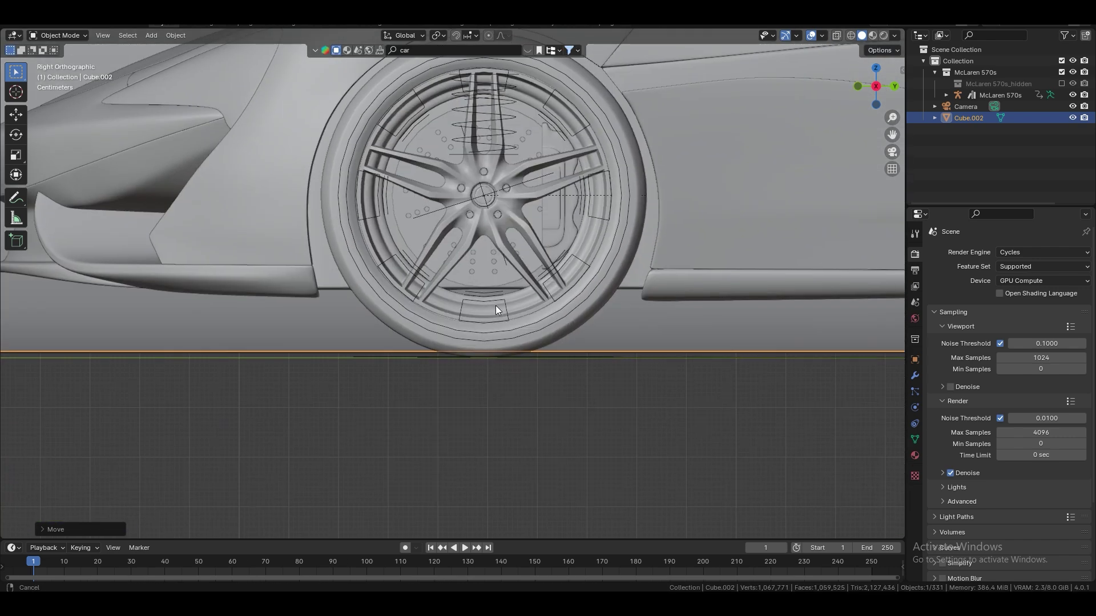
scroll(502, 365, "up", 3)
middle_click_drag(511, 428, 468, 363, "shift")
key("g")
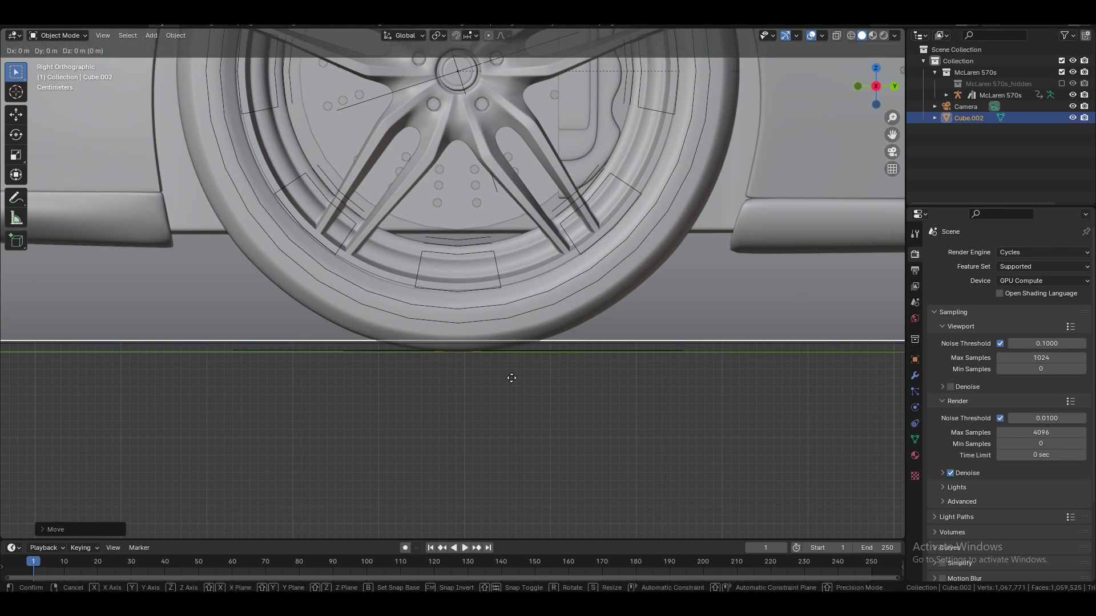
key("z")
left_click(511, 383)
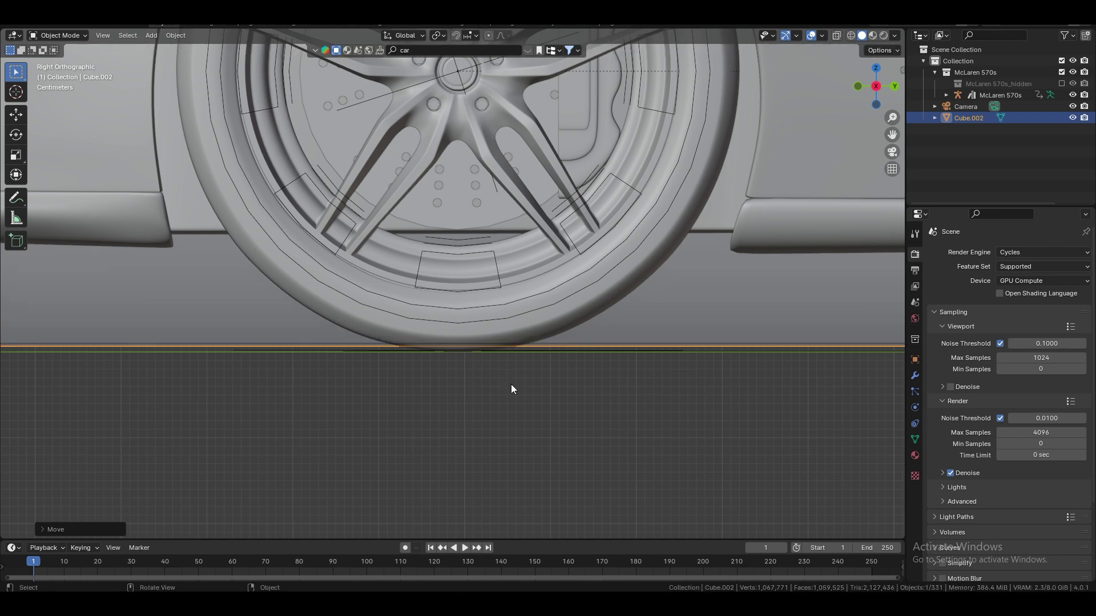
scroll(412, 374, "down", 4)
scroll(471, 308, "up", 6)
middle_click_drag(466, 343, 513, 289)
scroll(477, 365, "down", 5)
scroll(348, 343, "down", 8)
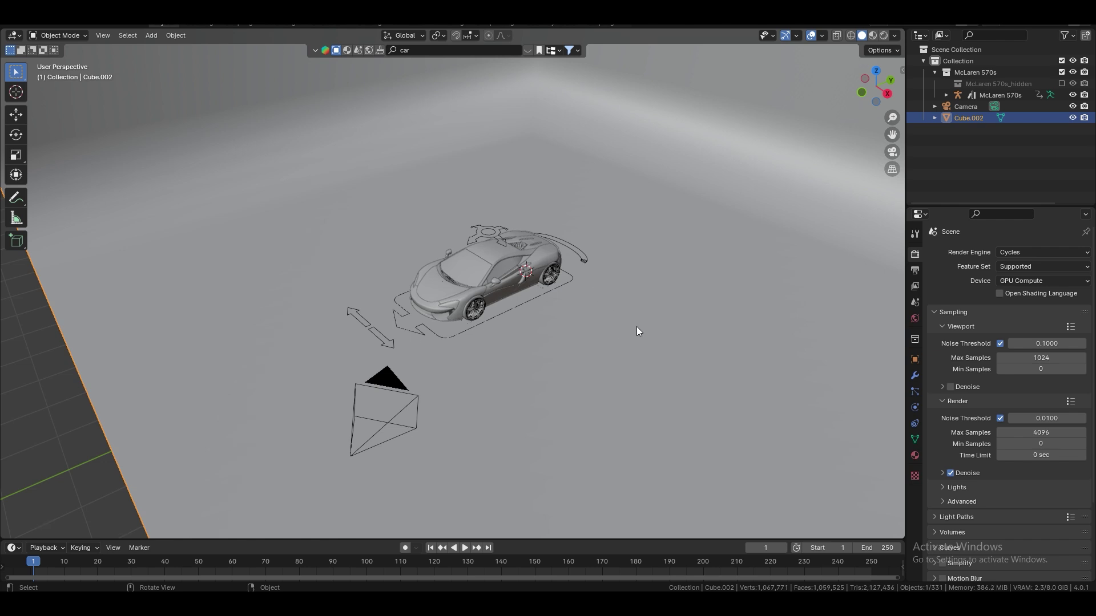
- Slide the backdrop along Y, then X, then horizontally so the car sits before the curved wall
key("g")
key("y")
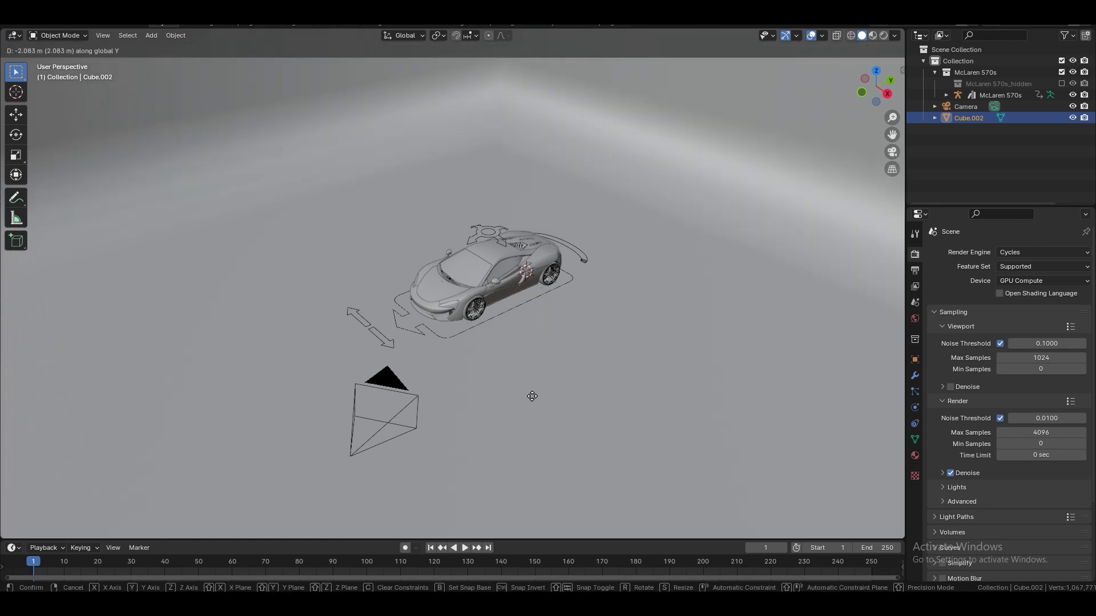
left_click(376, 445)
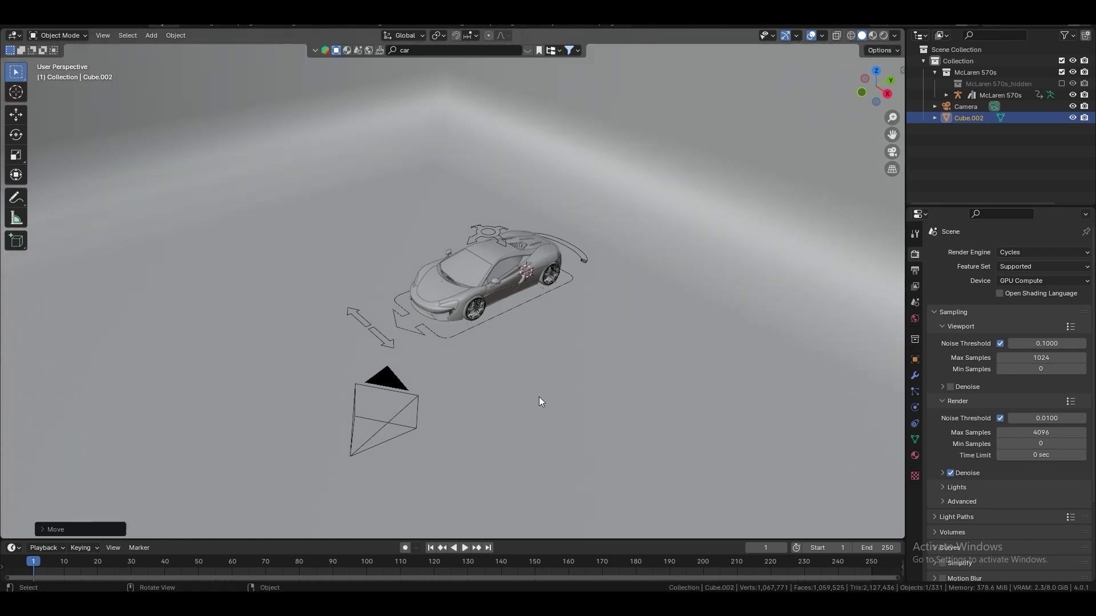
key("g")
key("x")
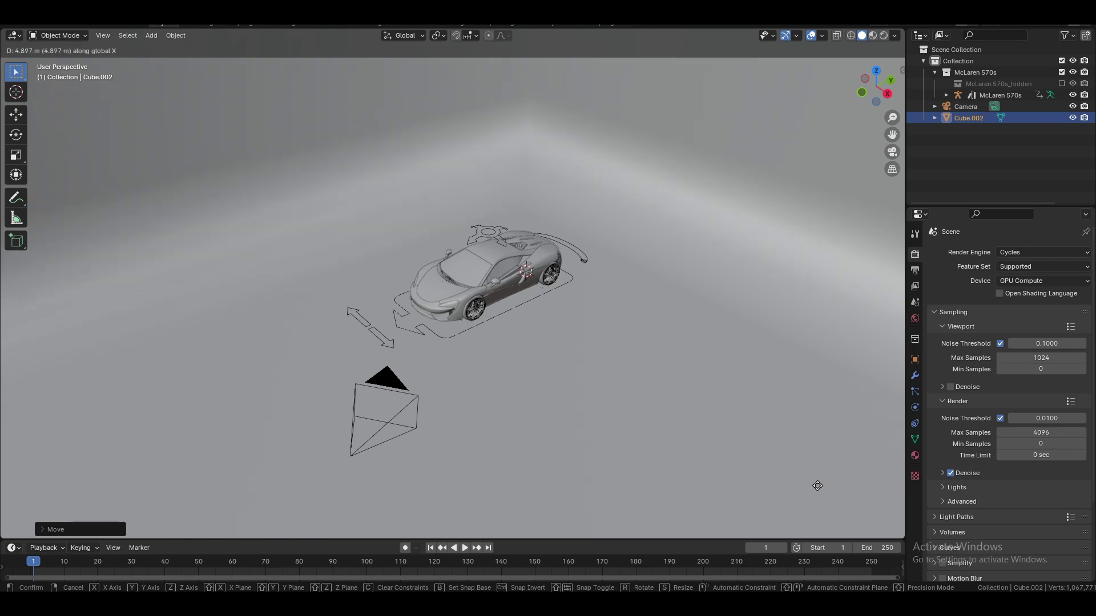
left_click(817, 486)
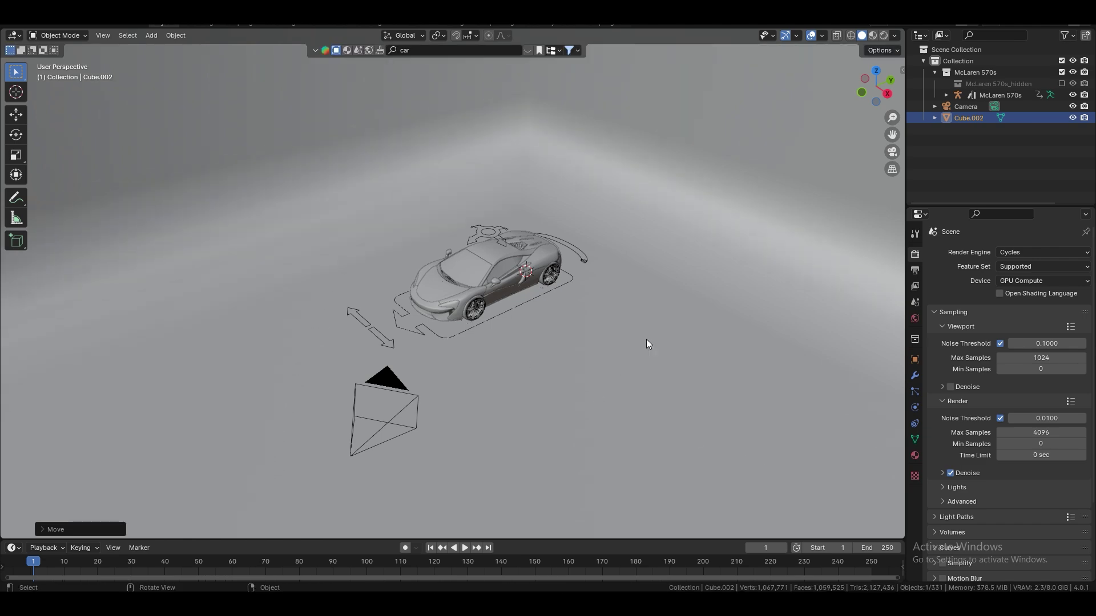
middle_click_drag(599, 361, 532, 370)
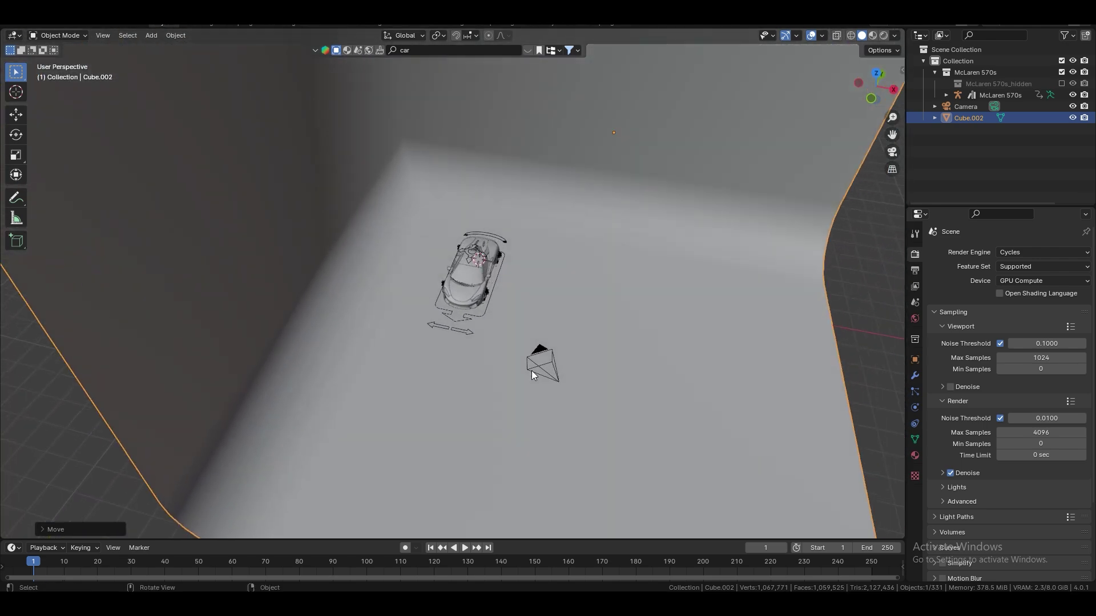
key("g")
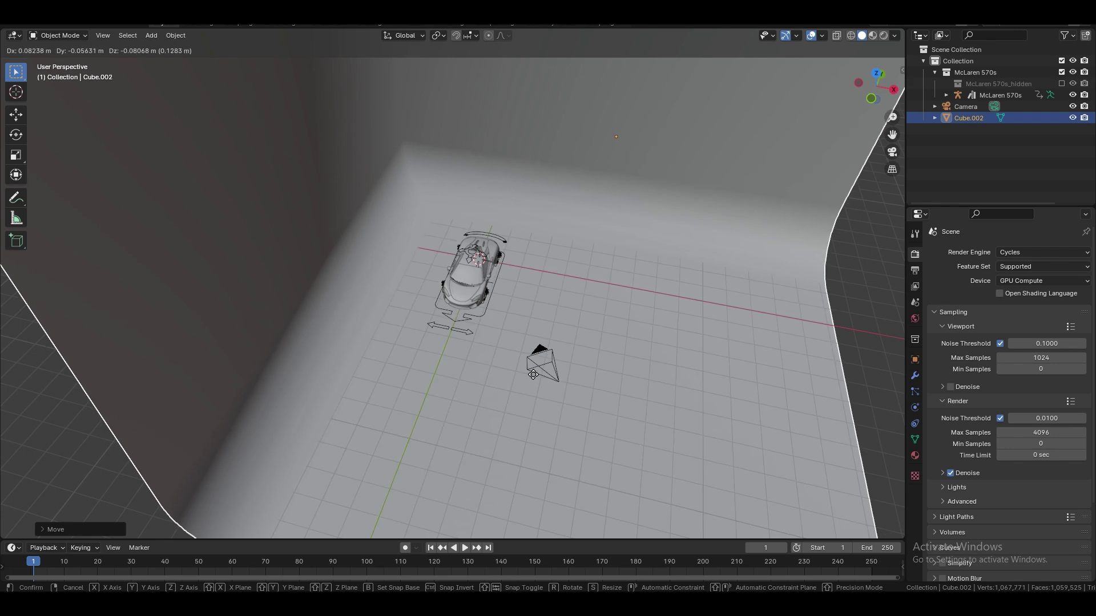
key("shift+z")
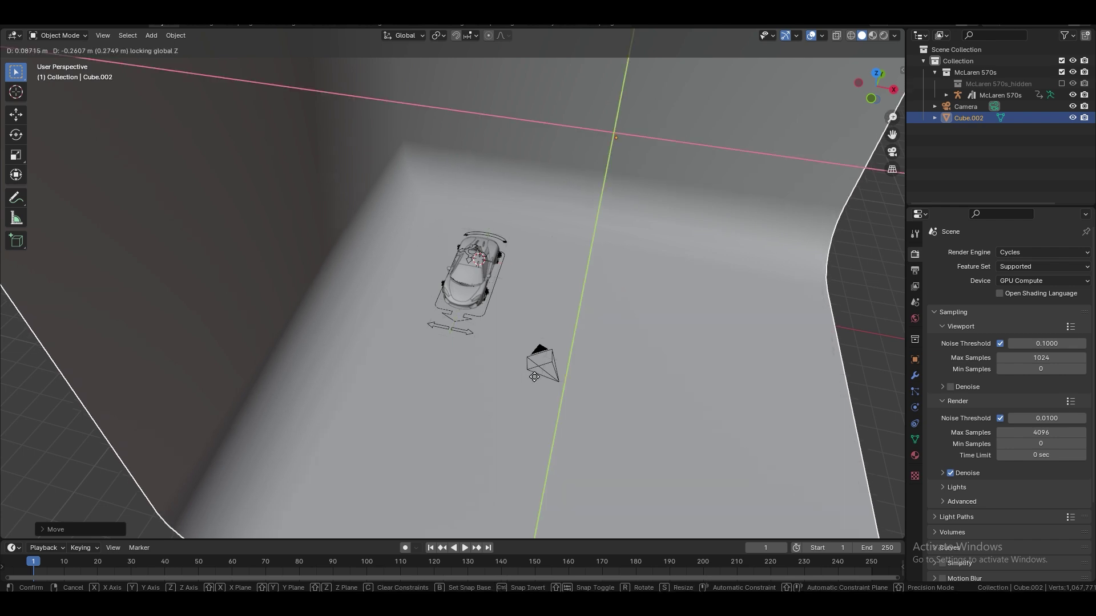
left_click(569, 382)
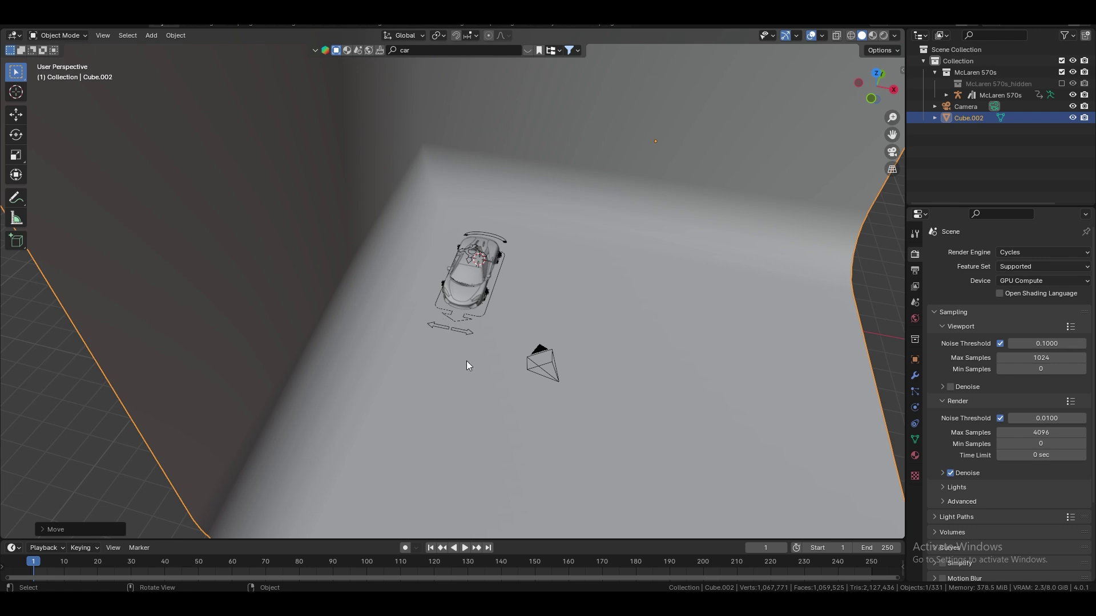
middle_click_drag(467, 365, 493, 350)
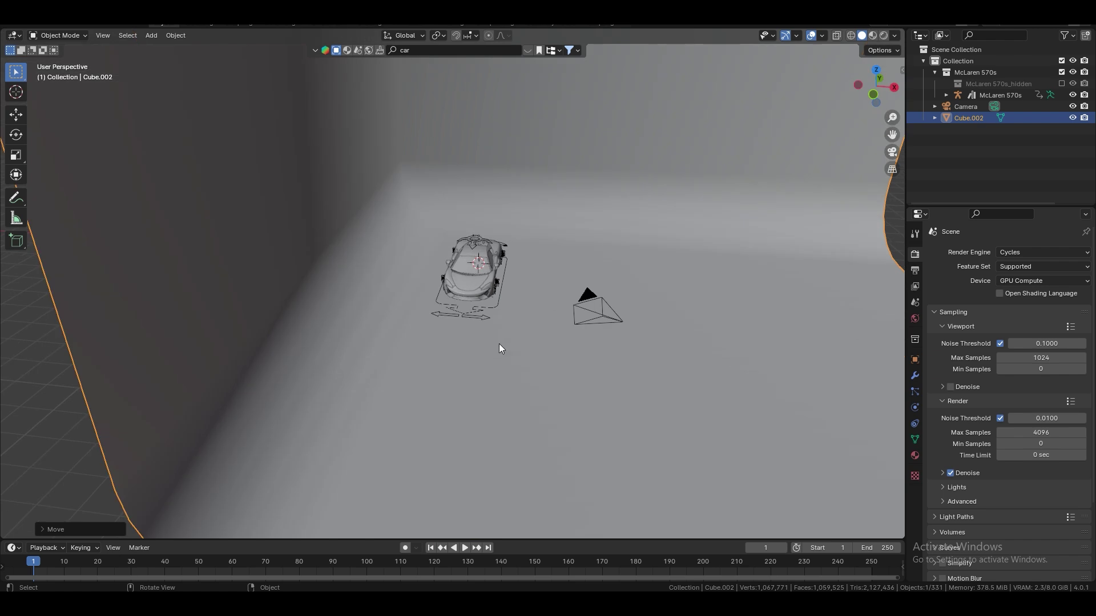
- Open the Add menu's Light submenu to pick an Area light
key("shift+a")
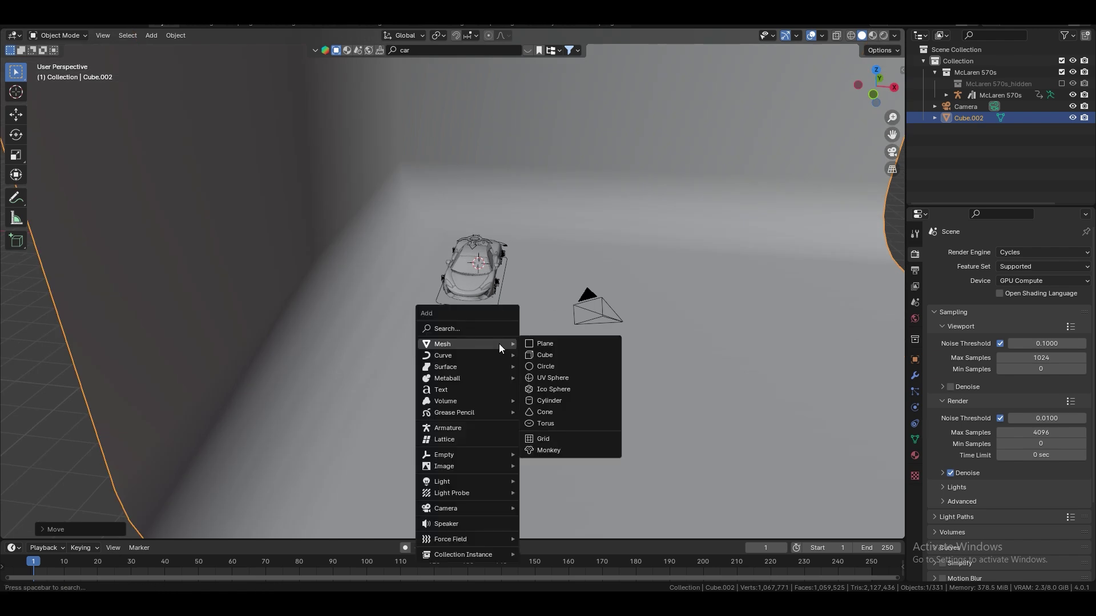
mouse_move(440, 531)
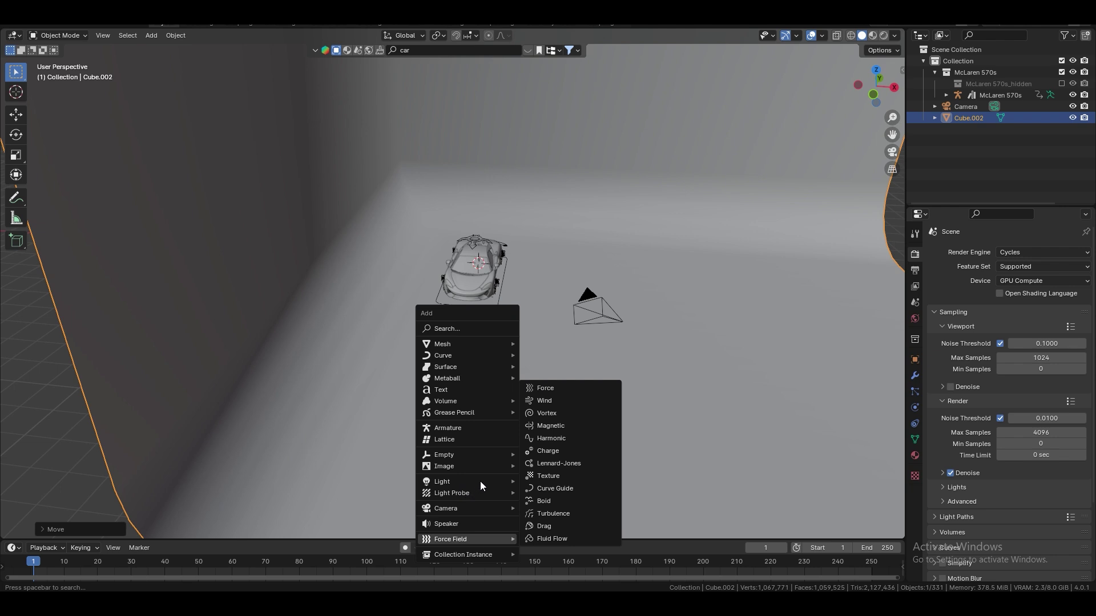
mouse_move(489, 483)
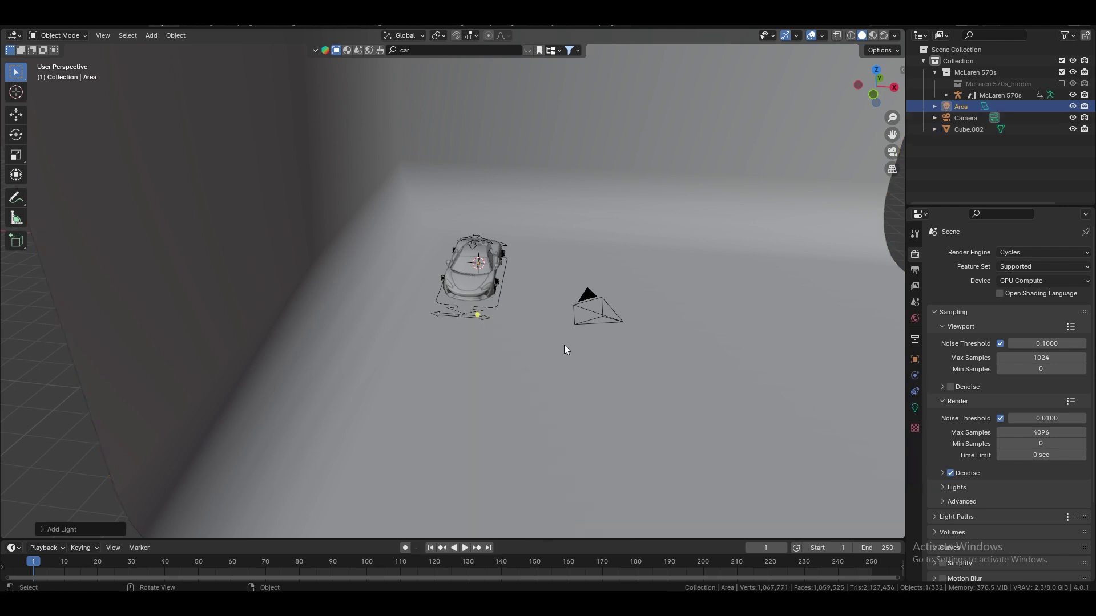
- Raise the area light above the car and set its shape to Rectangle
key("g")
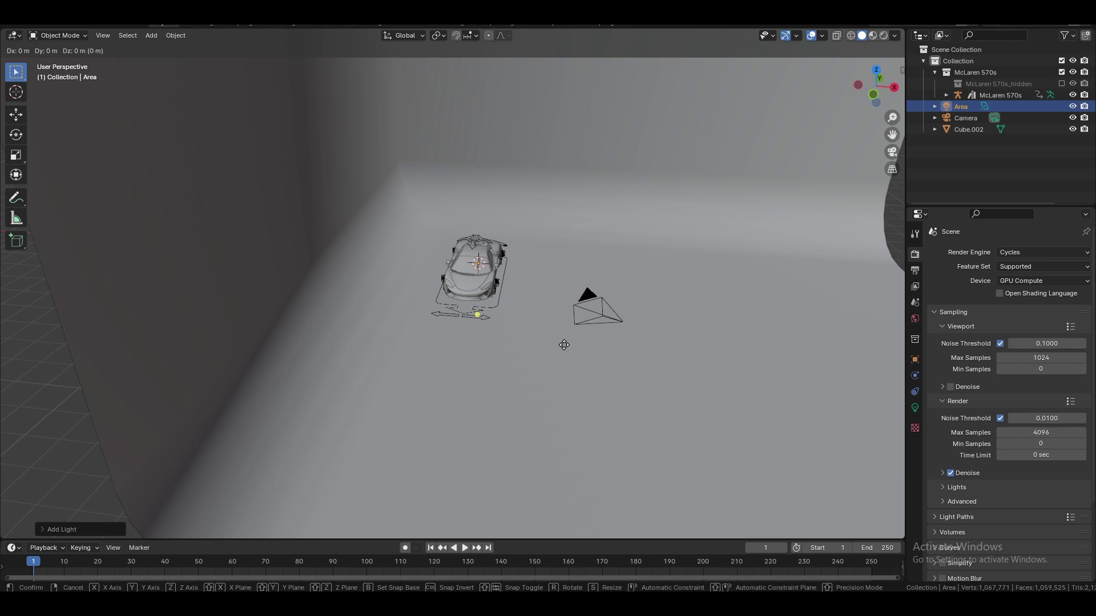
key("z")
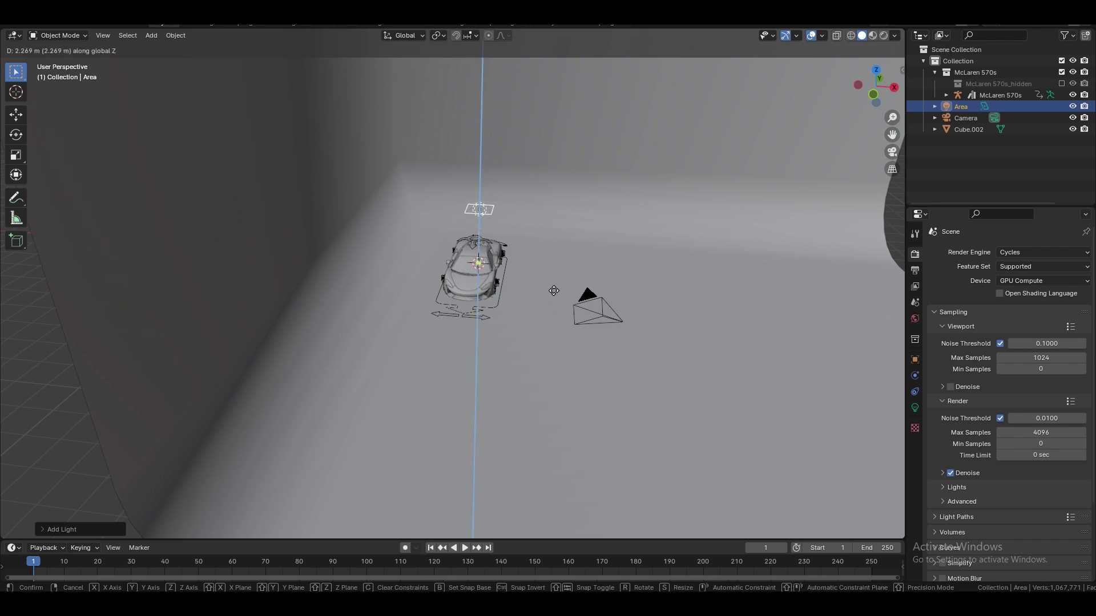
left_click(556, 292)
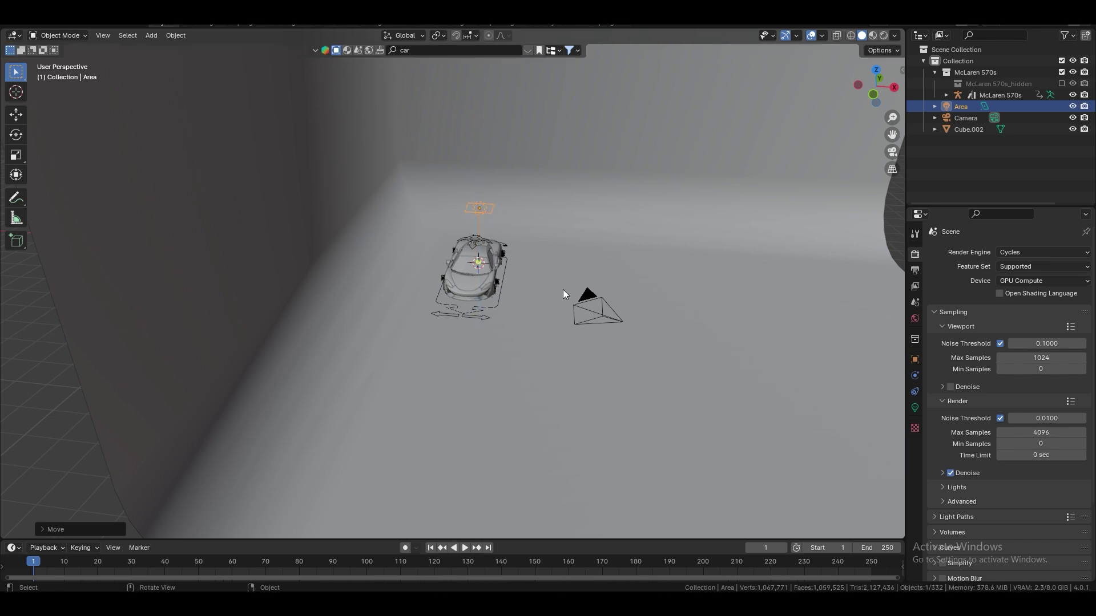
left_click(915, 407)
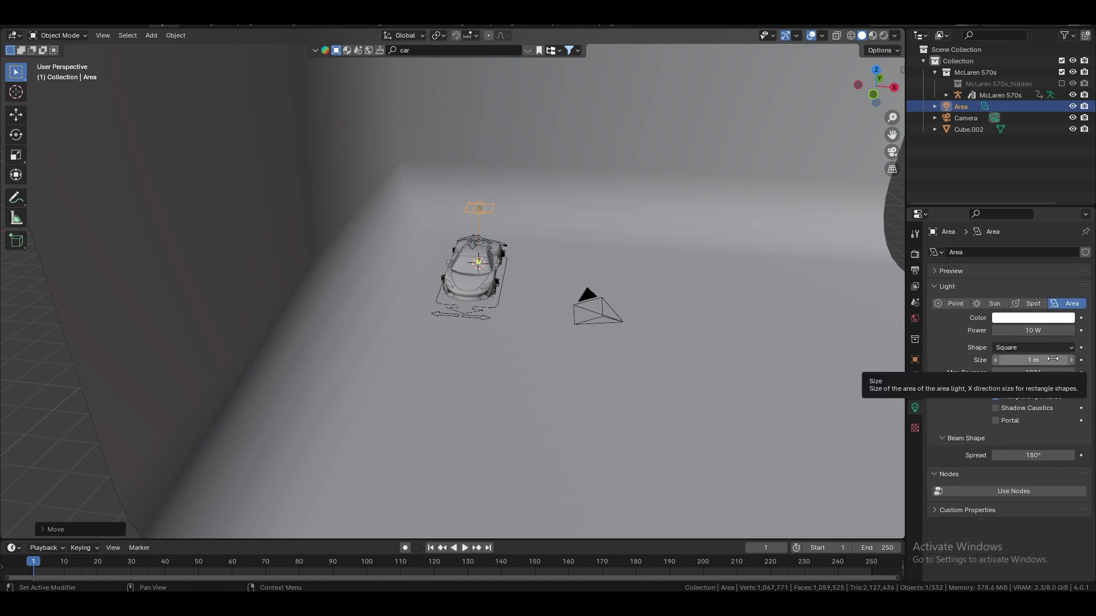
left_click(1035, 346)
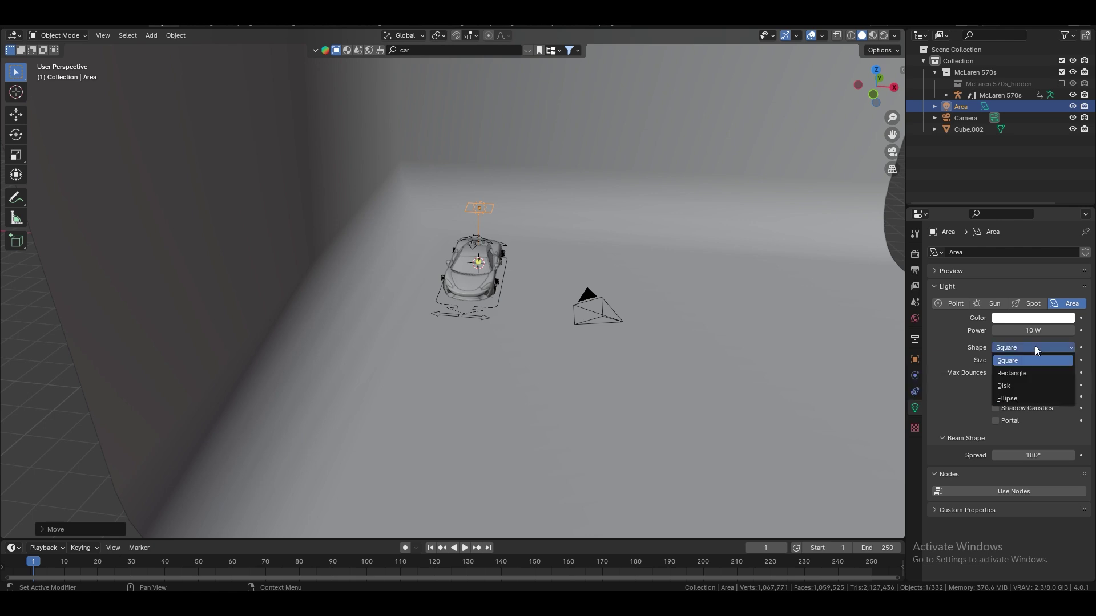
left_click(1021, 375)
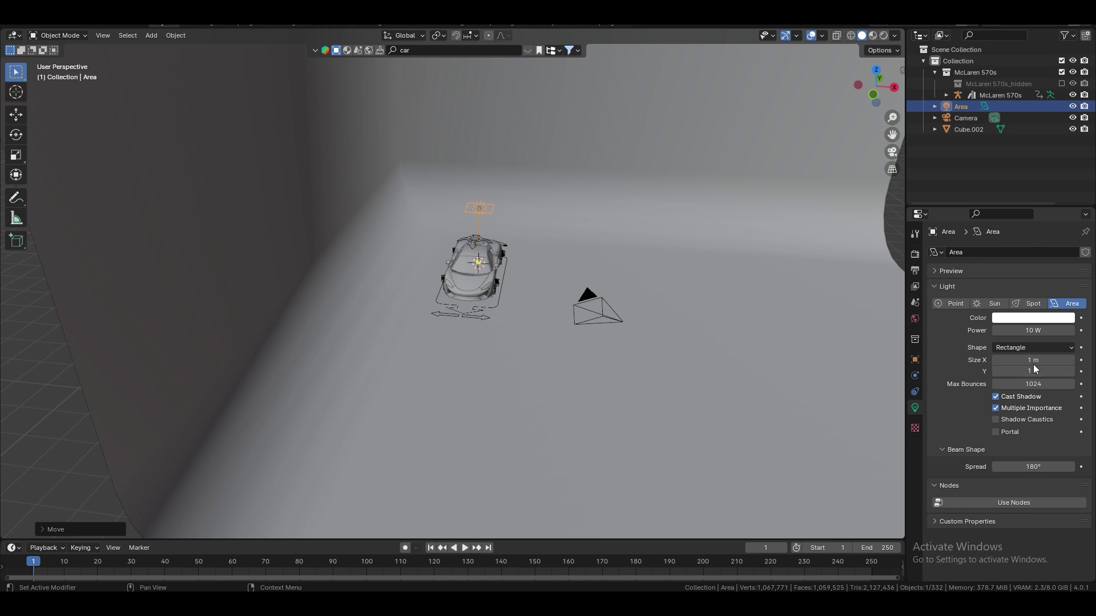
- From top view, centre the light over the car and size it 1.89 m by 4.32 m
left_click(876, 71)
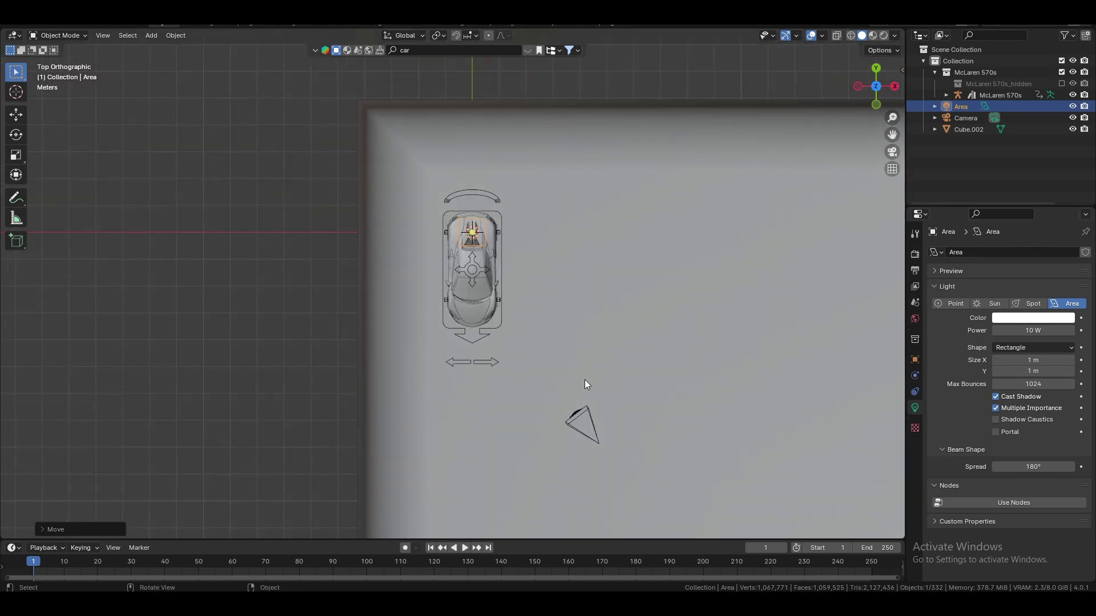
scroll(530, 359, "up", 5)
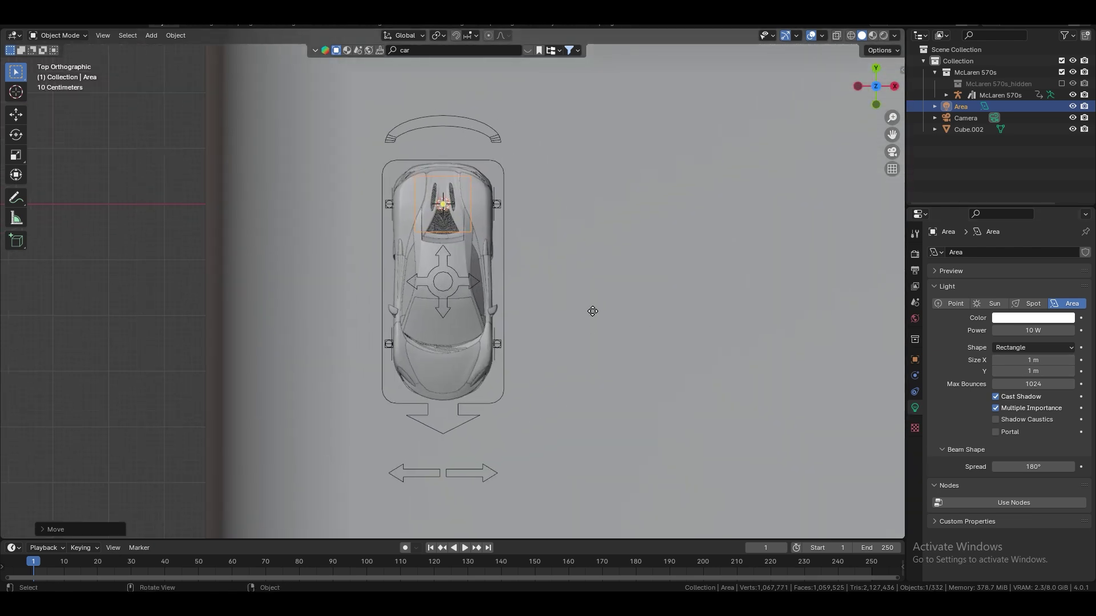
key("g")
left_click(592, 388)
left_click_drag(1016, 358, 1027, 358)
key("g")
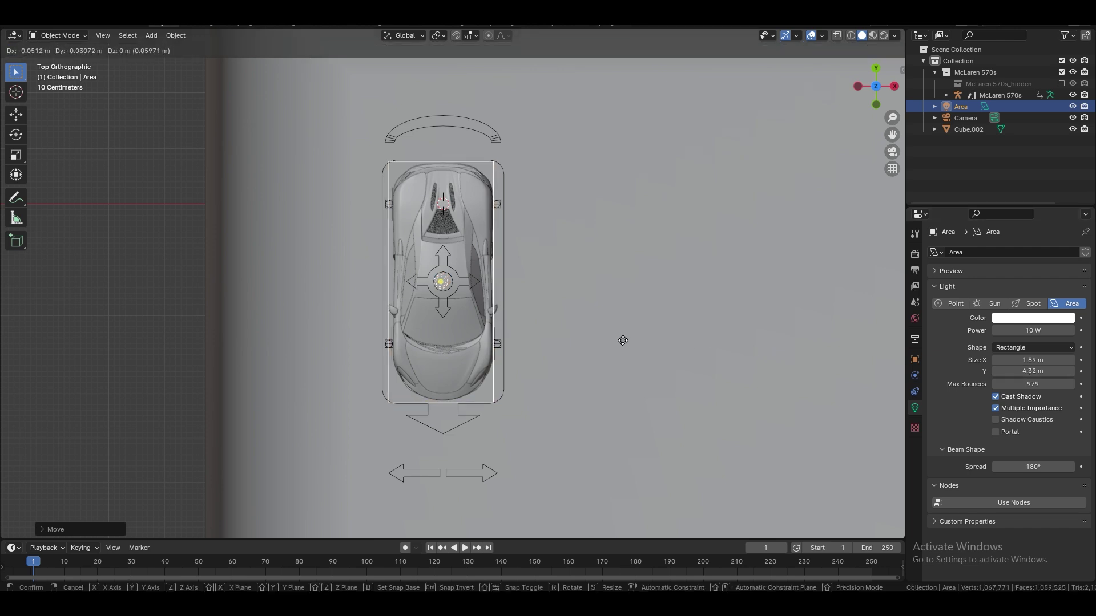
left_click(621, 337)
left_click(884, 36)
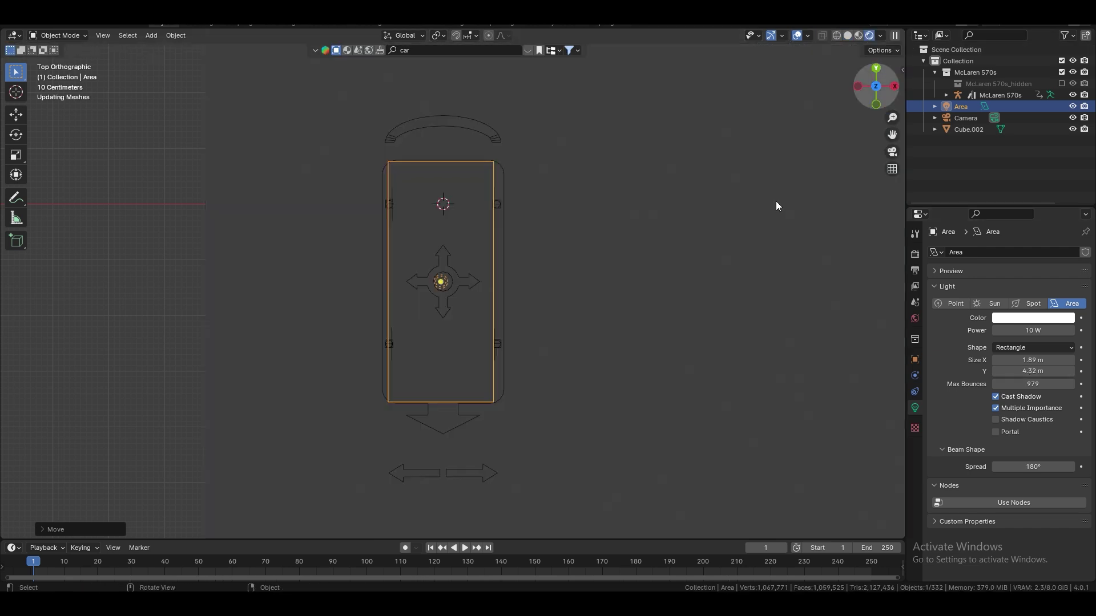
mouse_move(519, 436)
middle_mouse_down()
mouse_move(546, 417)
mouse_move(546, 348)
middle_mouse_up()
scroll(545, 348, "up", 4)
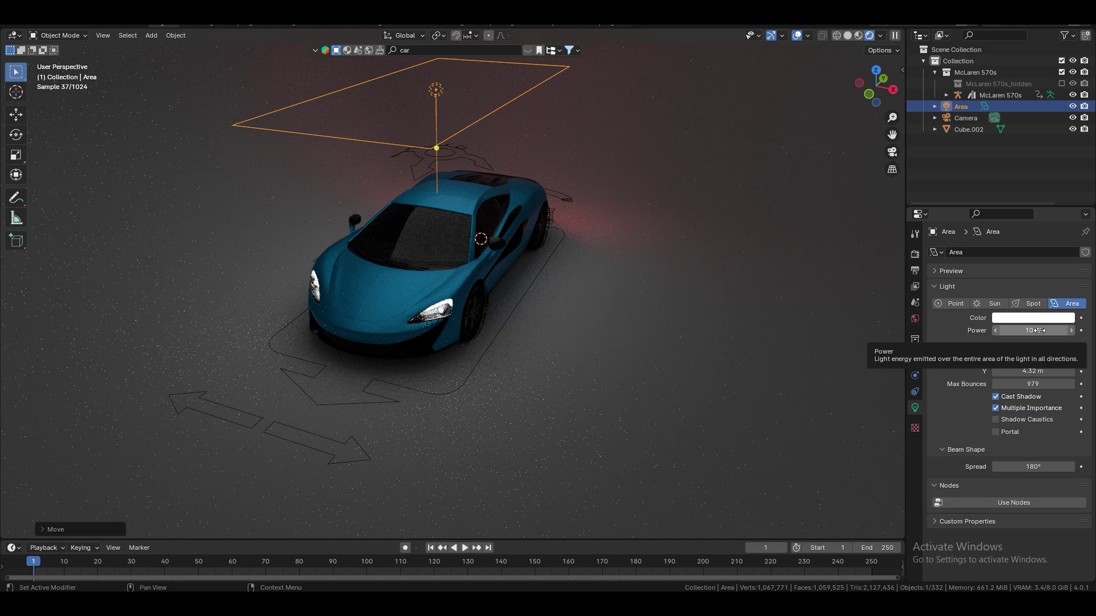
left_click(1038, 331)
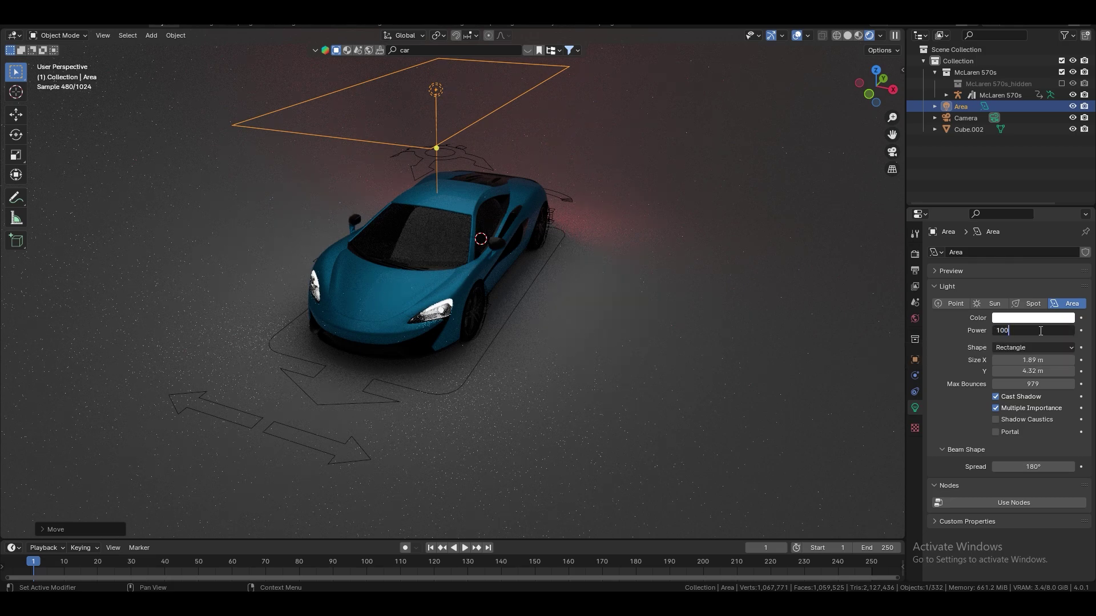
key("Return")
middle_click_drag(444, 290, 605, 201)
left_click(892, 151)
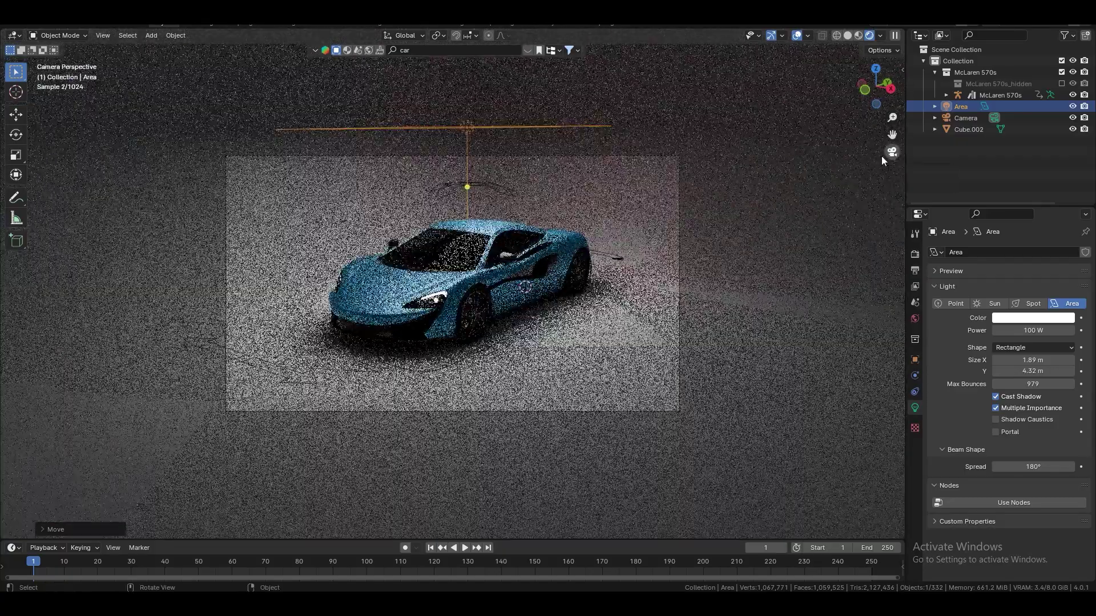
scroll(570, 327, "up", 3)
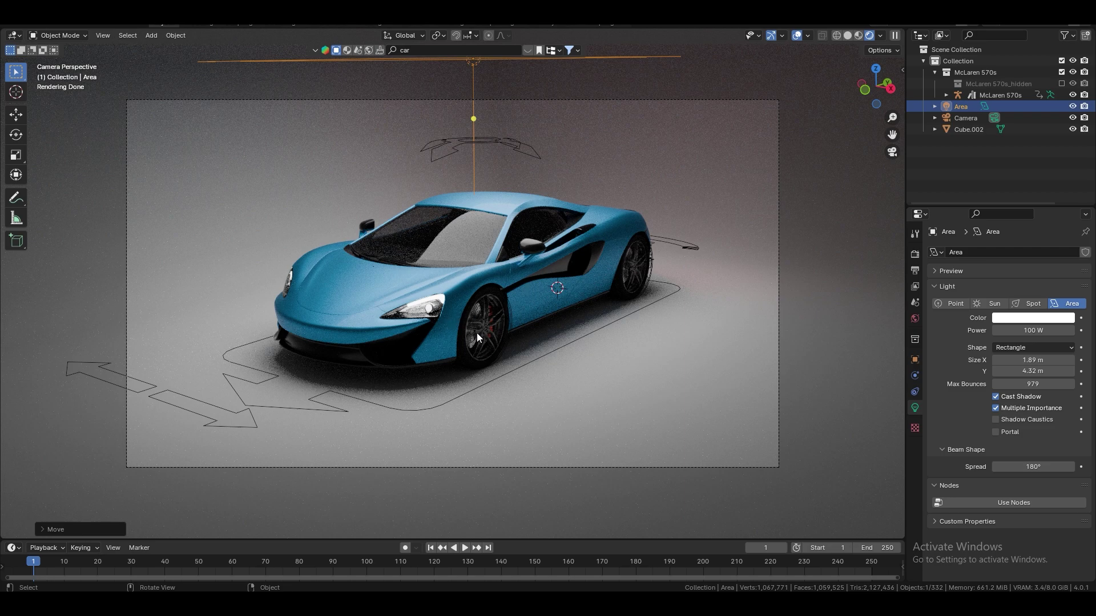
middle_click_drag(477, 338, 554, 326)
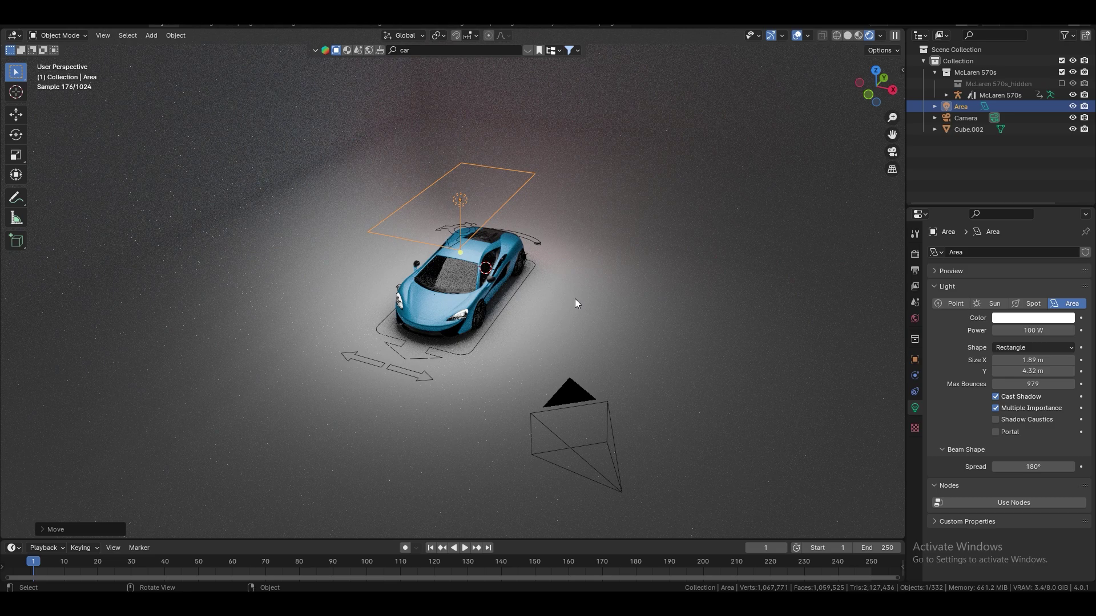
- Add a second area light and raise it above the car
key("shift+a")
mouse_move(560, 303)
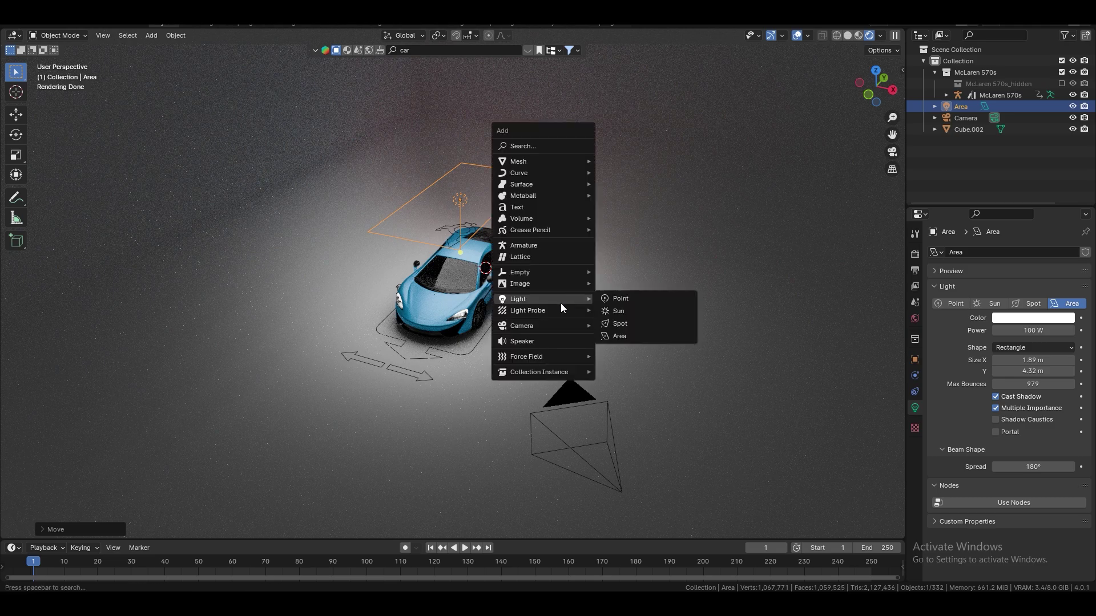
left_click(628, 340)
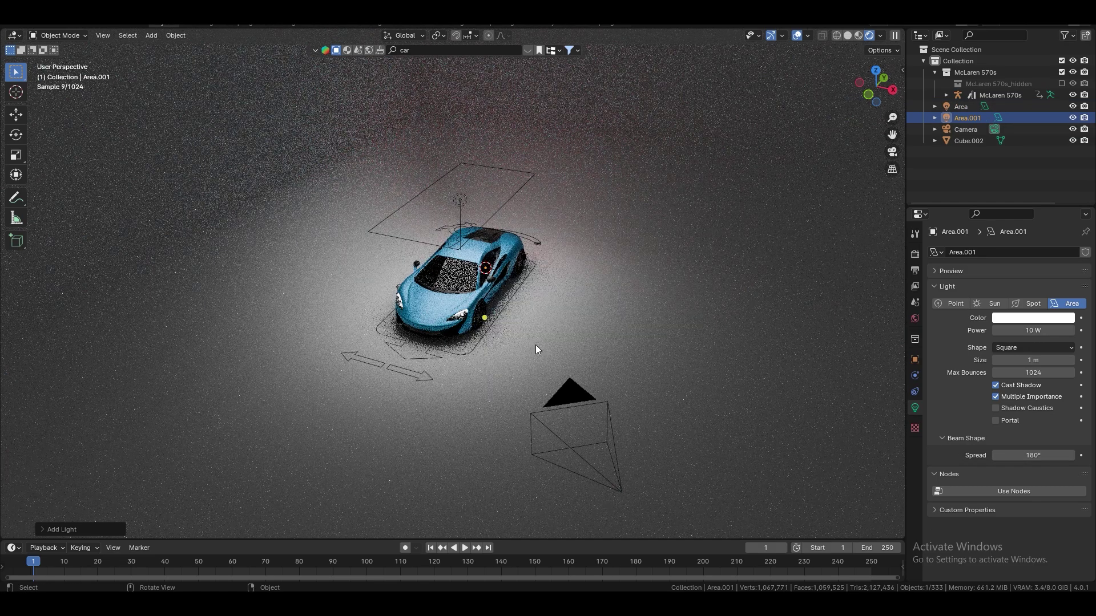
key("g")
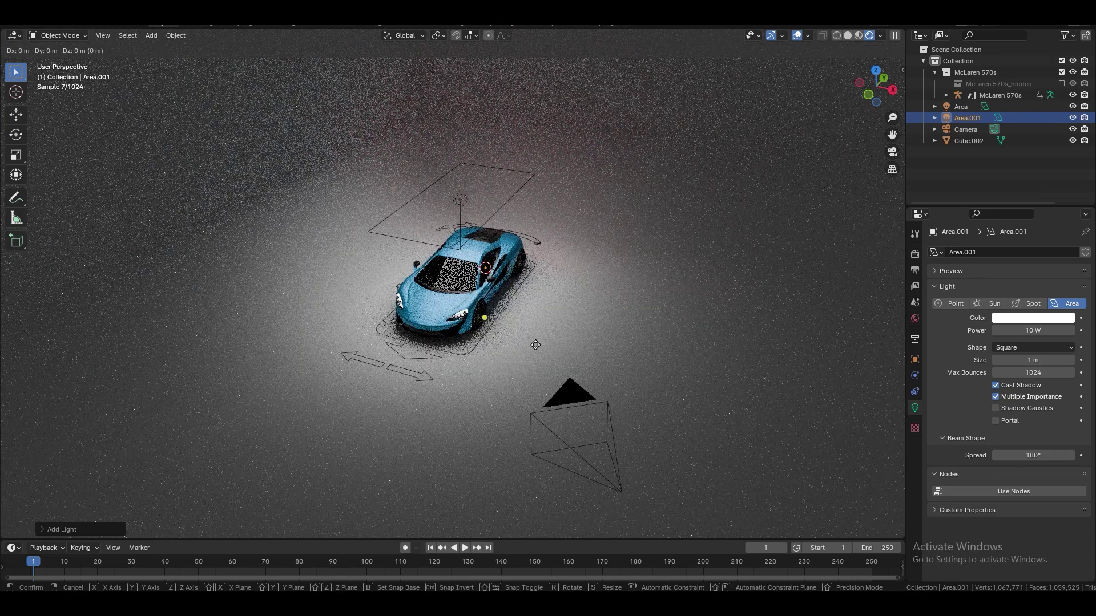
key("z")
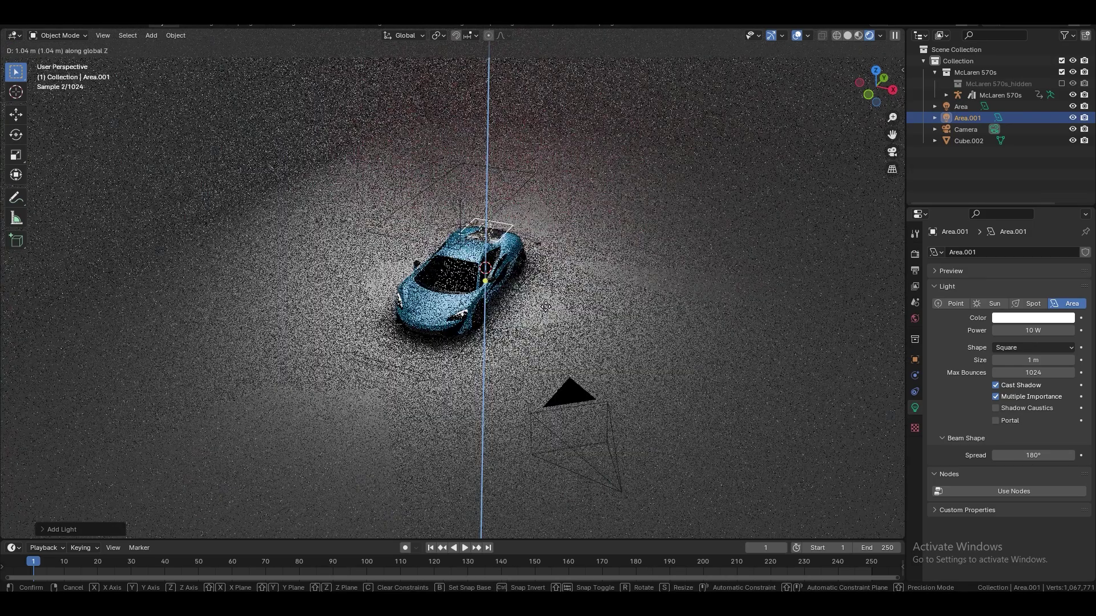
left_click(546, 307)
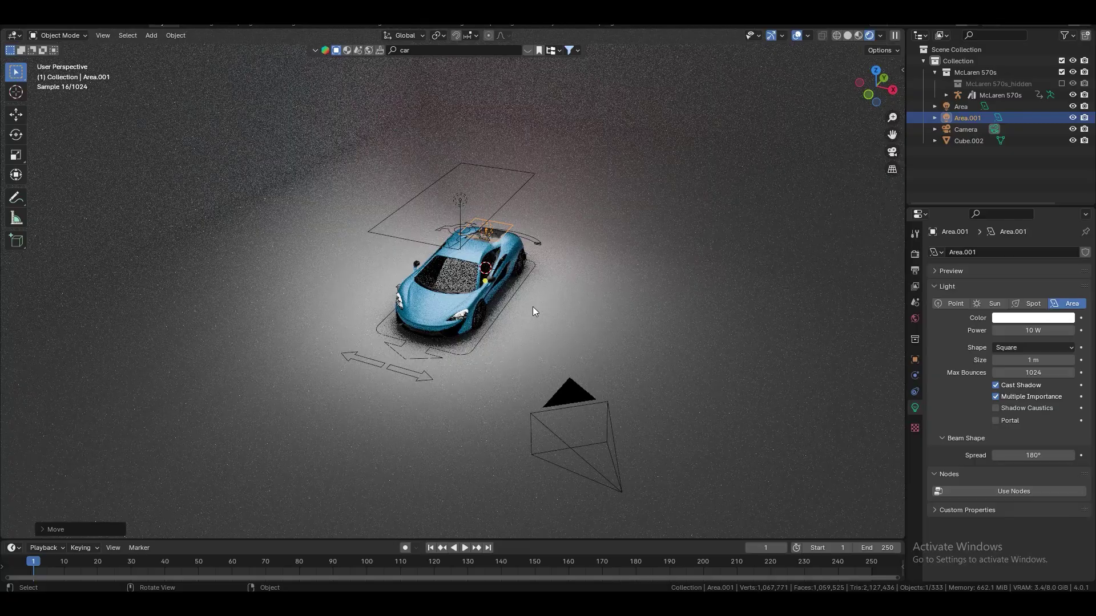
- Slide the light along X and rotate it about 86.5° on Y to stand upright beside the car
key("g")
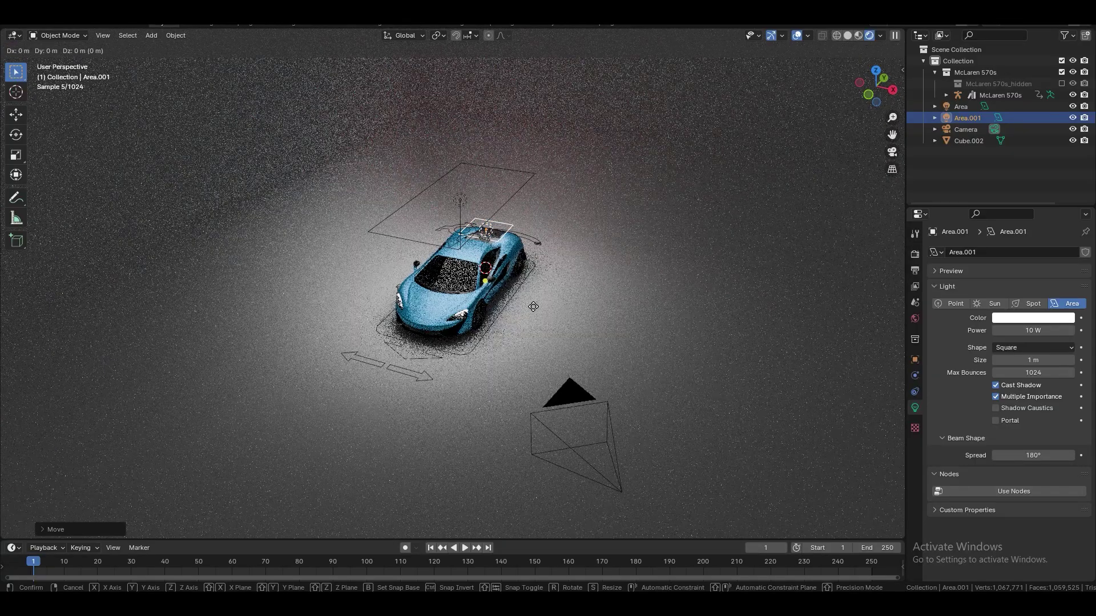
key("x")
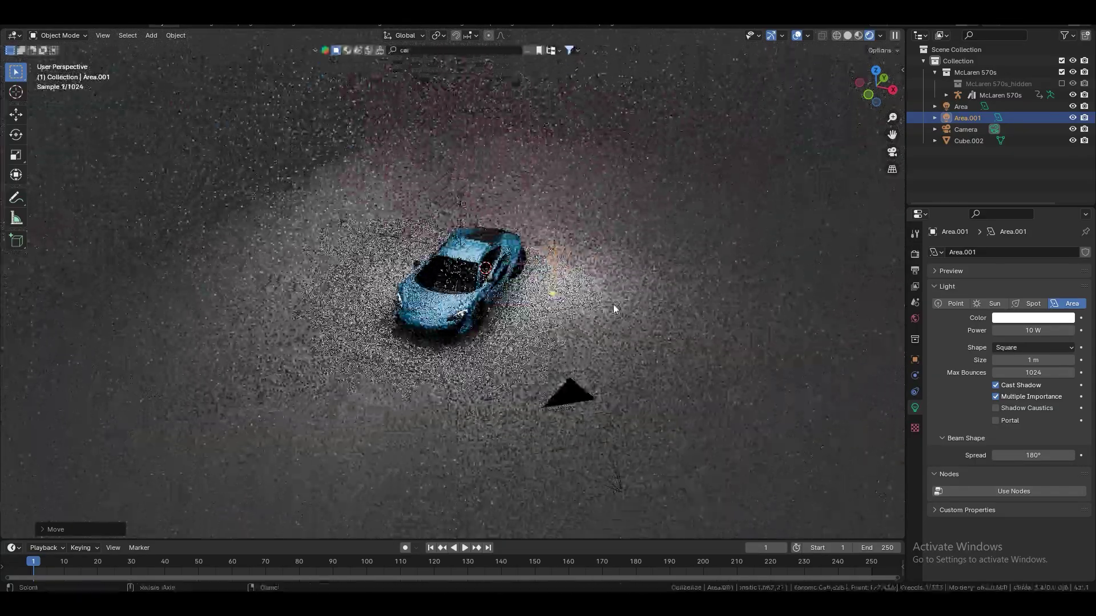
key("r")
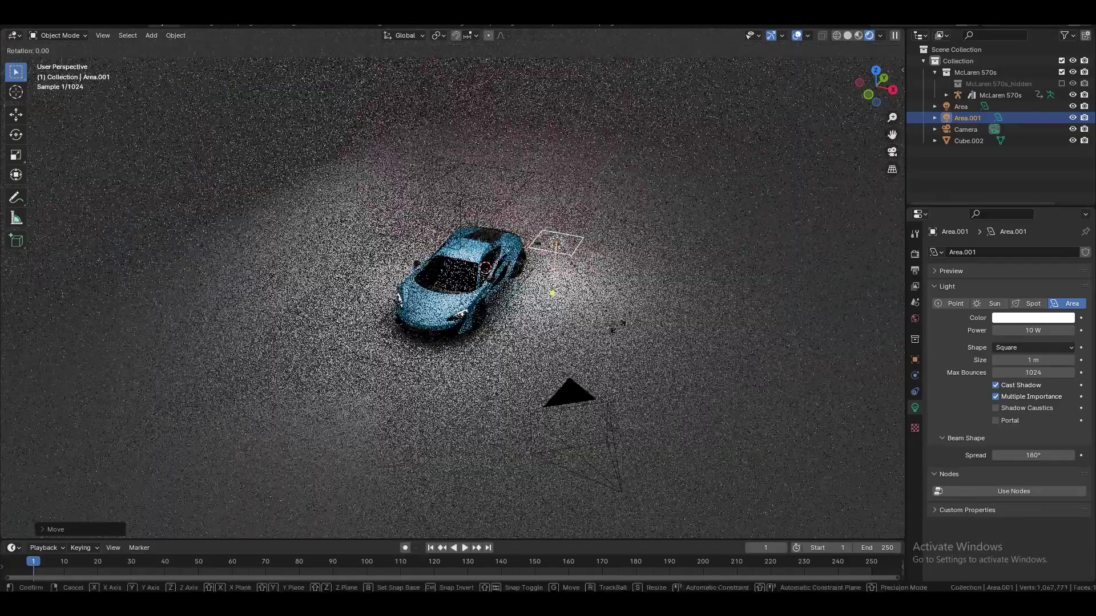
key("y")
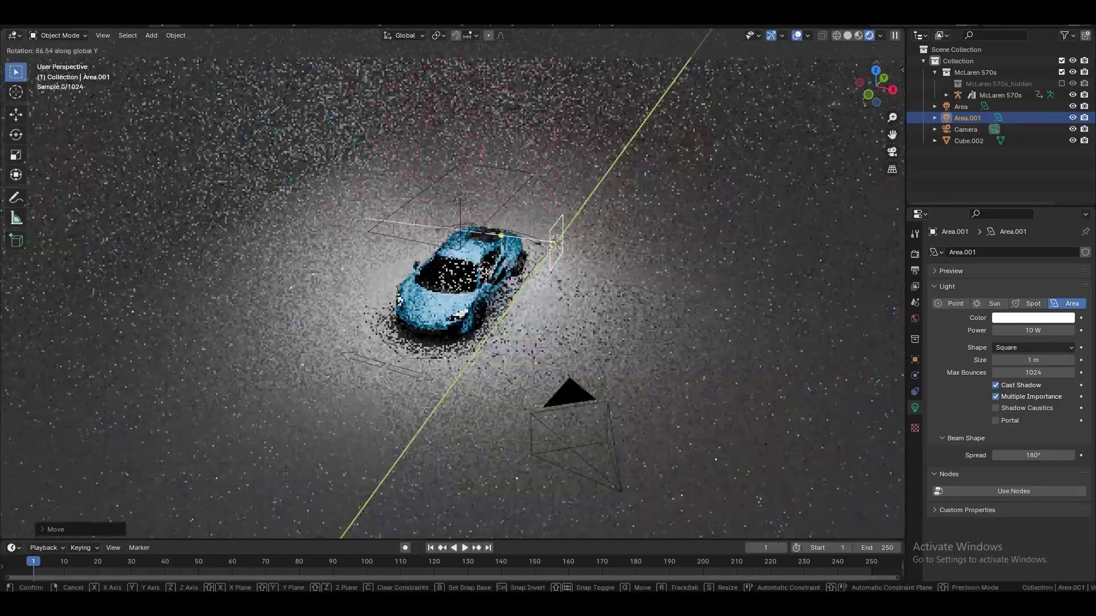
left_click(661, 273)
scroll(589, 269, "up", 2)
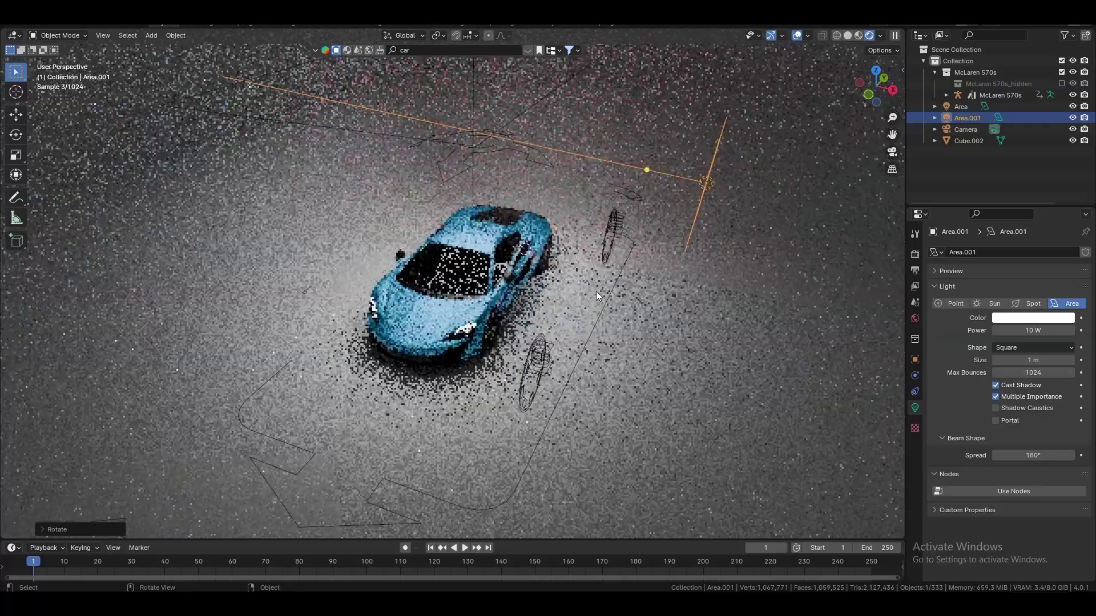
middle_click_drag(595, 291, 794, 297)
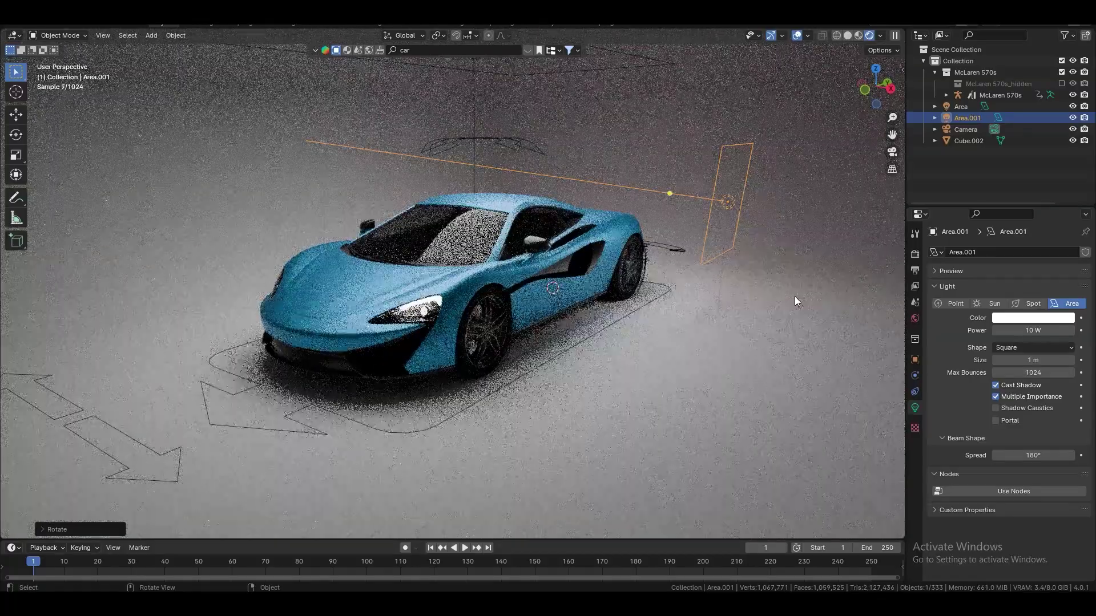
key("g")
key("z")
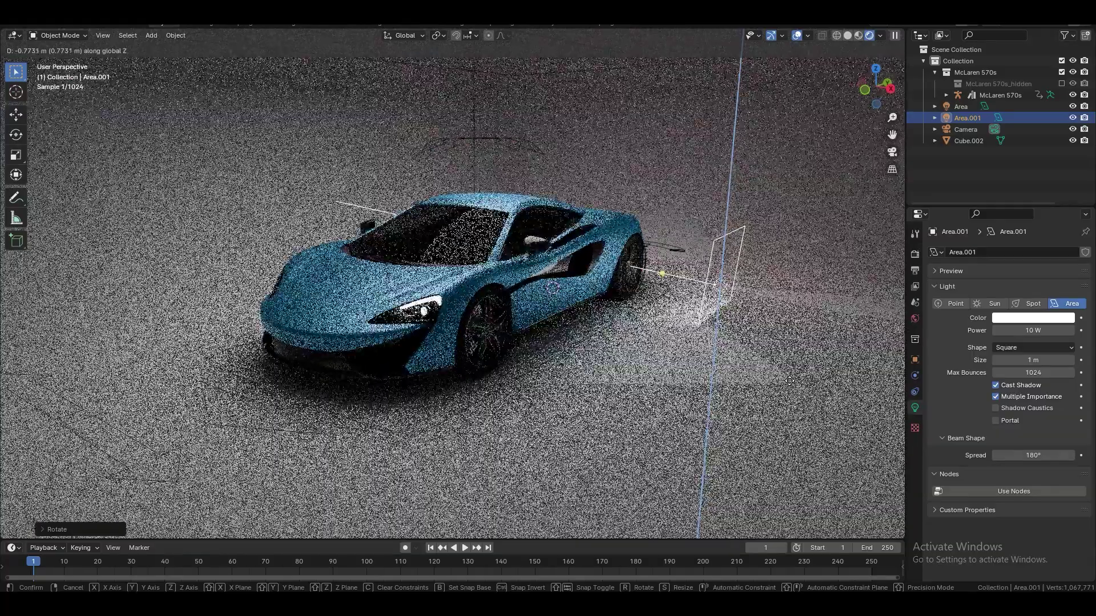
- Set Area.001's height, make it rectangular, and narrow it into a thin strip
left_click(790, 380)
left_click(1033, 348)
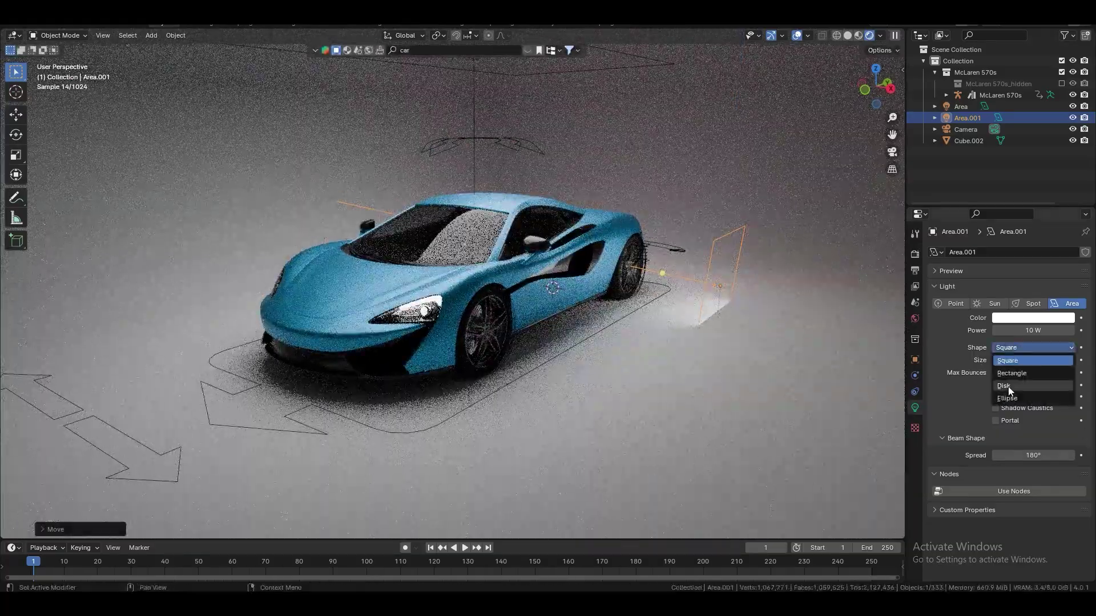
left_click(1011, 373)
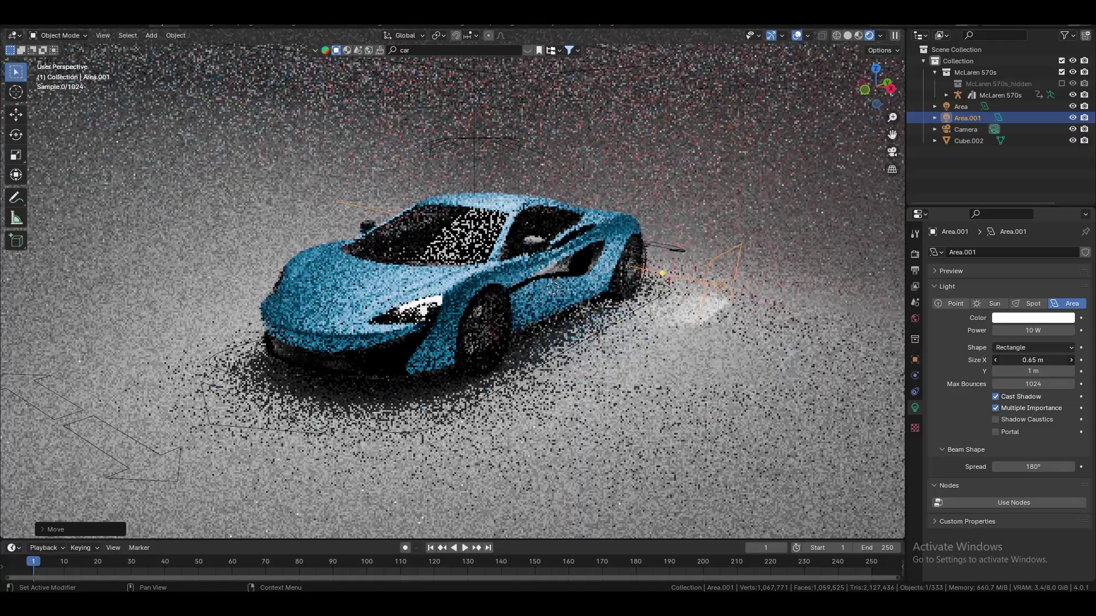
left_click_drag(1033, 360, 1074, 371)
- Check through the scene camera while sizing the strip to 0.12 m by 5.34 m
left_click(892, 151)
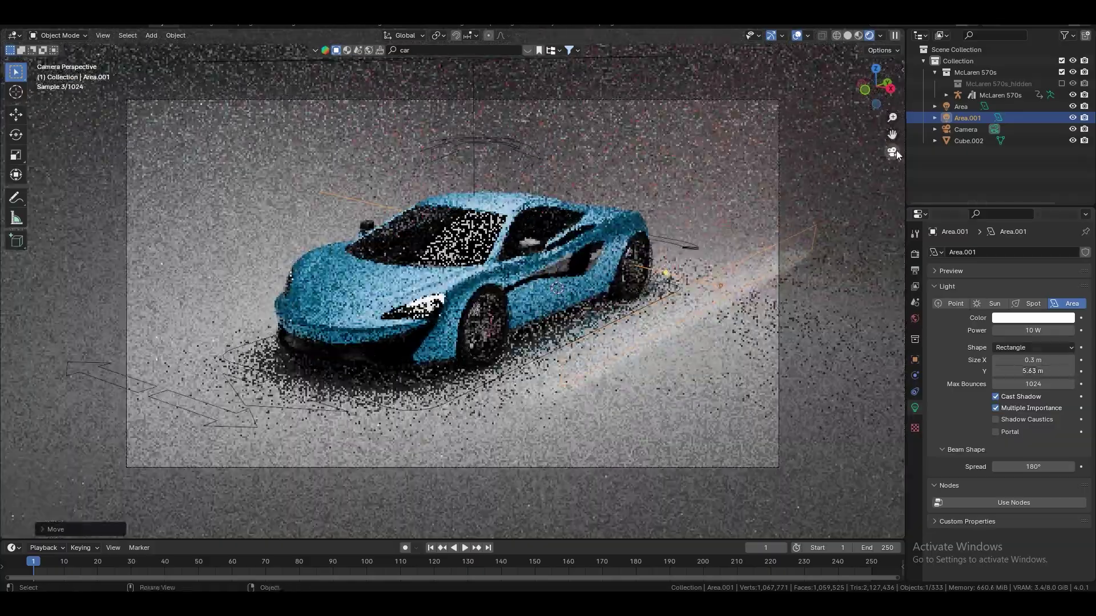
scroll(495, 415, "up", 3)
middle_click_drag(495, 415, 495, 413)
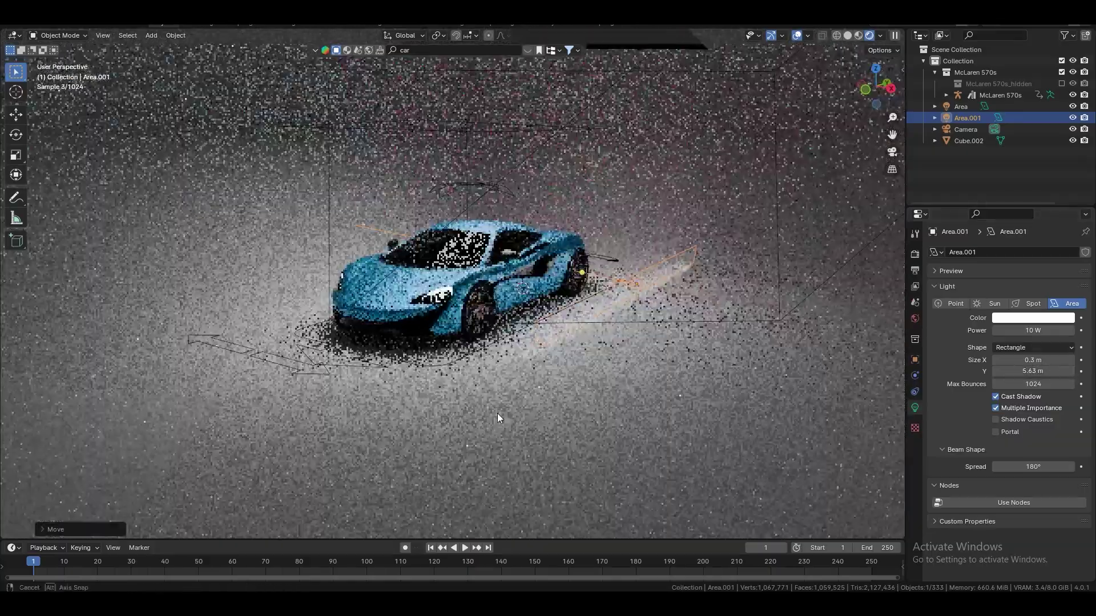
left_click(892, 152)
scroll(522, 388, "up", 3)
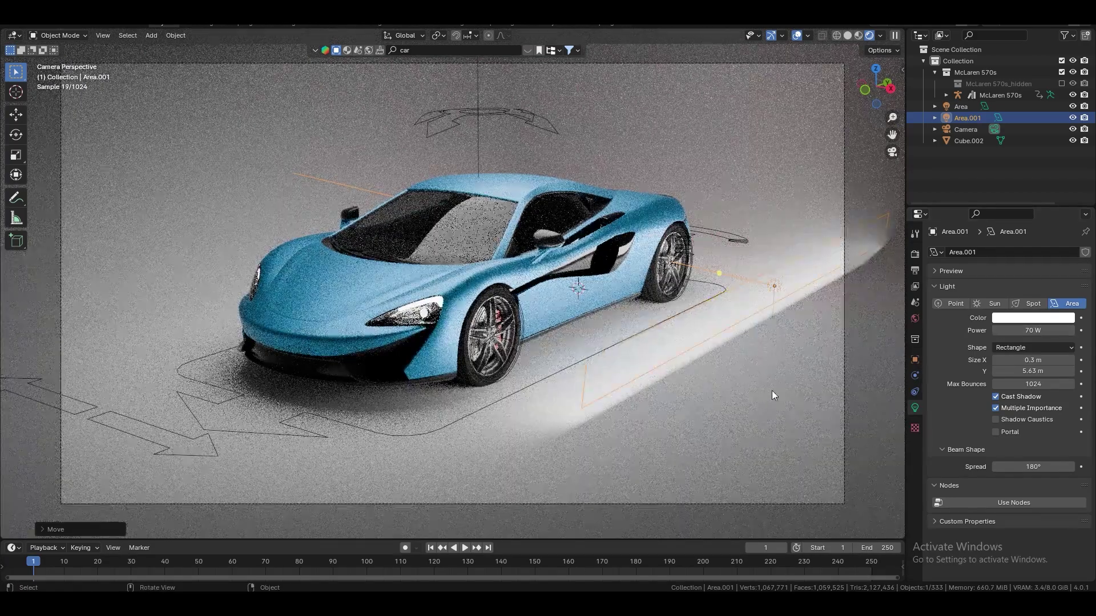
left_click_drag(1033, 371, 1009, 360)
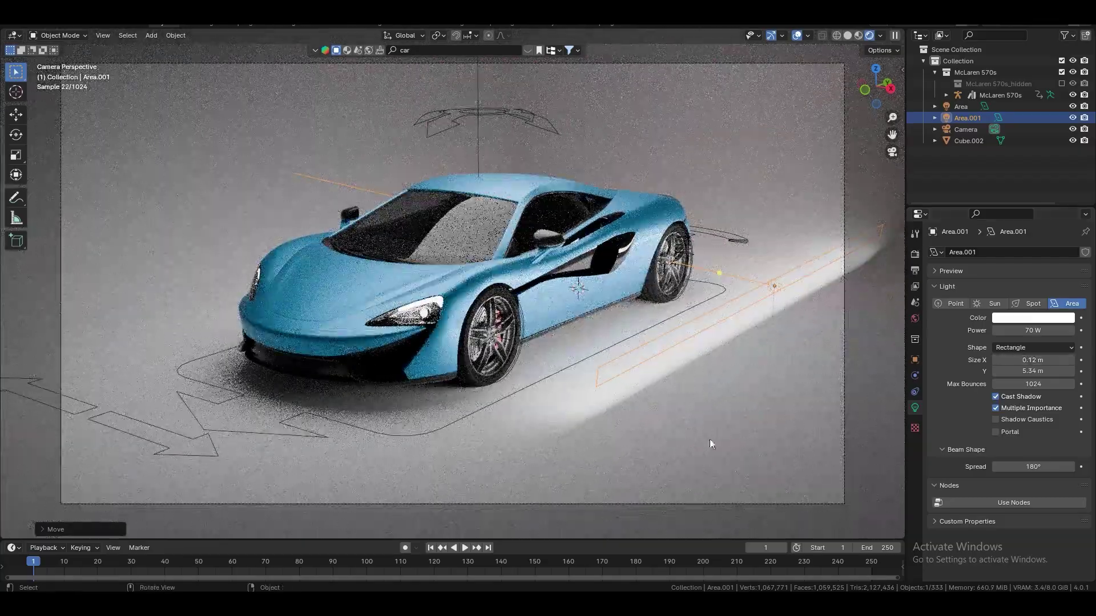
scroll(597, 371, "down", 5)
mouse_move(584, 378)
middle_mouse_down()
mouse_move(566, 381)
mouse_move(579, 389)
middle_mouse_up()
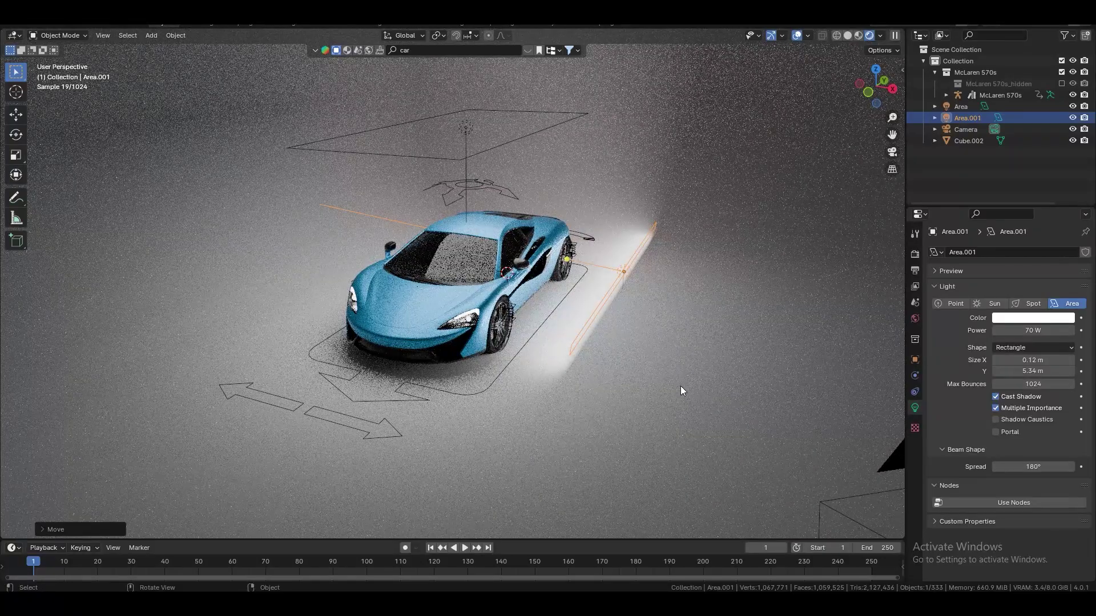
- Duplicate the strip light and place the copy, Area.002, level on the car's opposite side
middle_click_drag(601, 348, 656, 330)
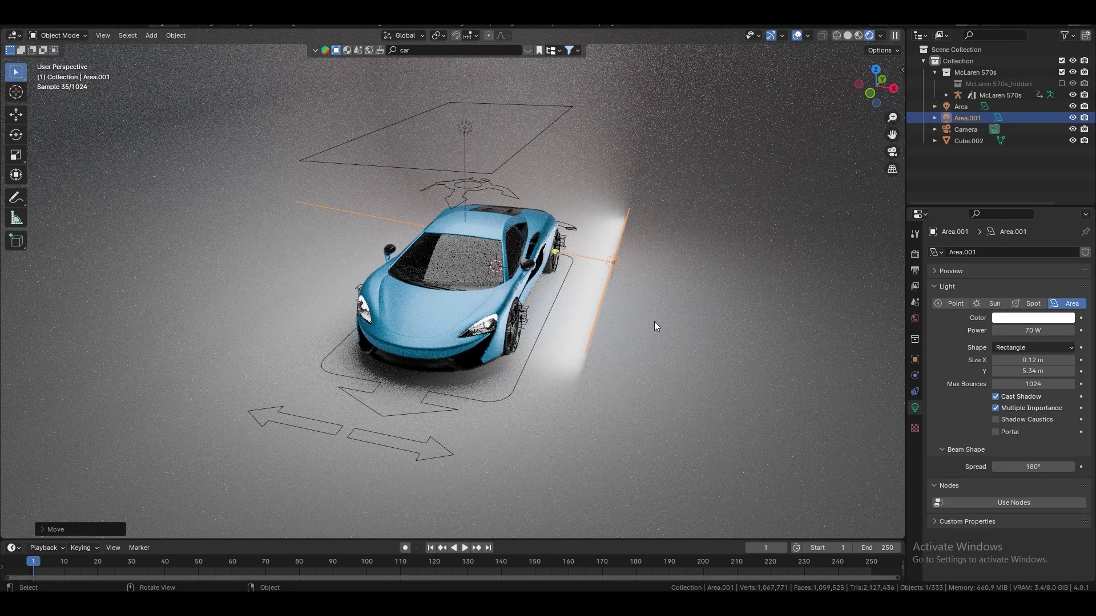
middle_click_drag(652, 327, 635, 331)
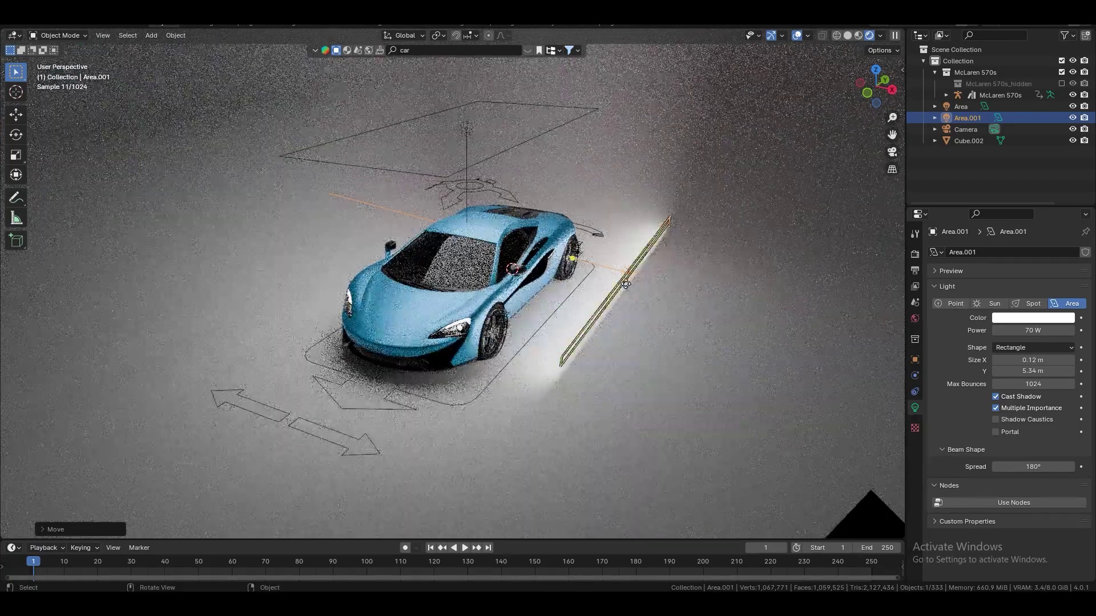
key("shift+d")
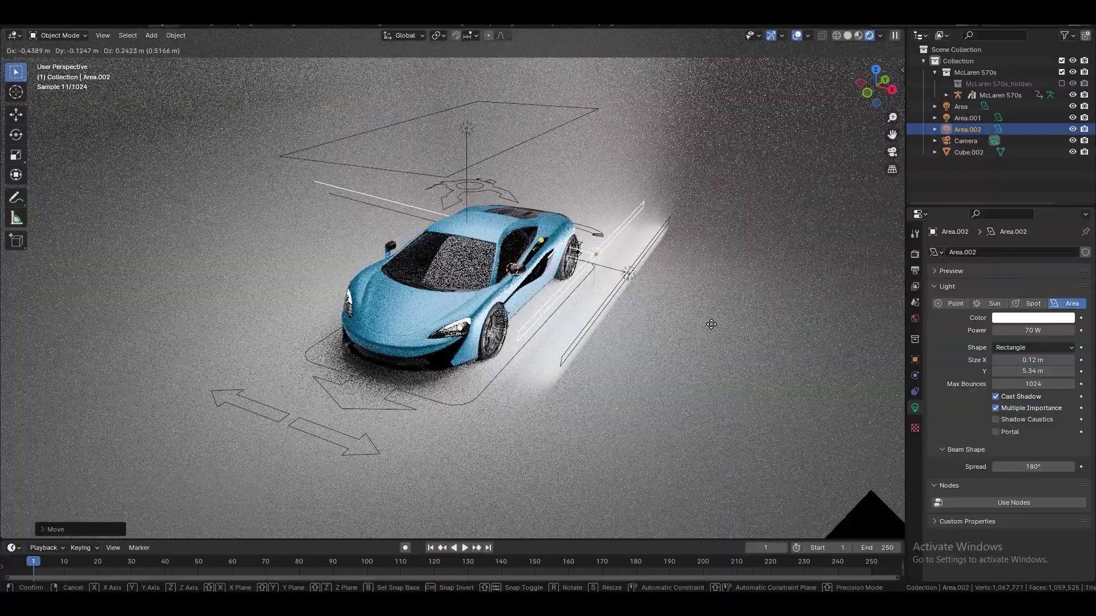
key("shift+z")
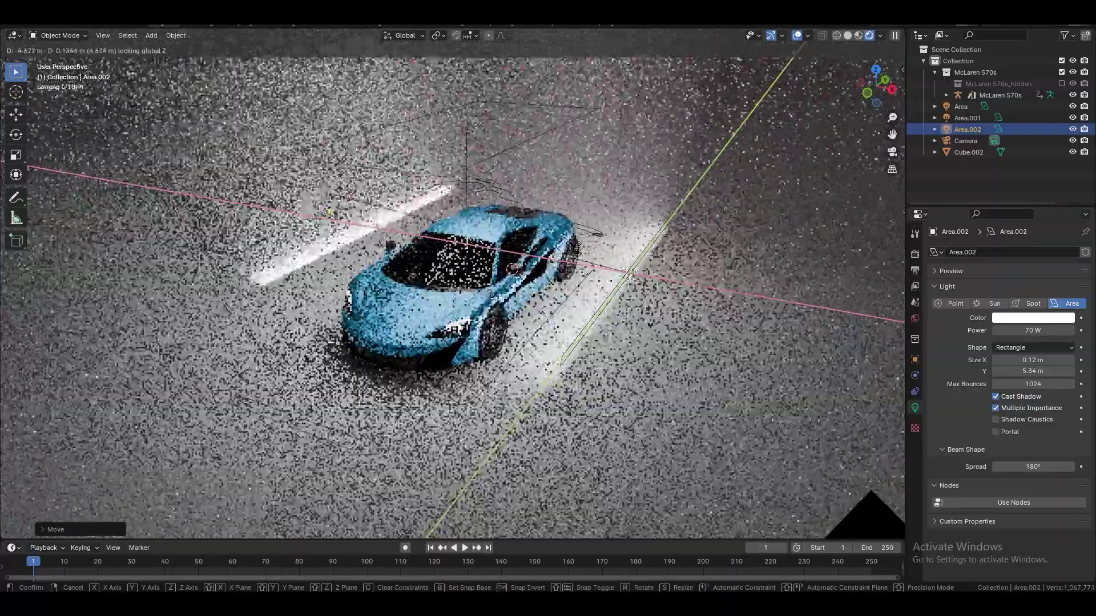
left_click(312, 293)
mouse_move(313, 292)
middle_mouse_down()
mouse_move(342, 239)
mouse_move(313, 292)
middle_mouse_up()
- Turn Area.002 90° about the Y axis, then fine-tune its Y-axis angle
key("r")
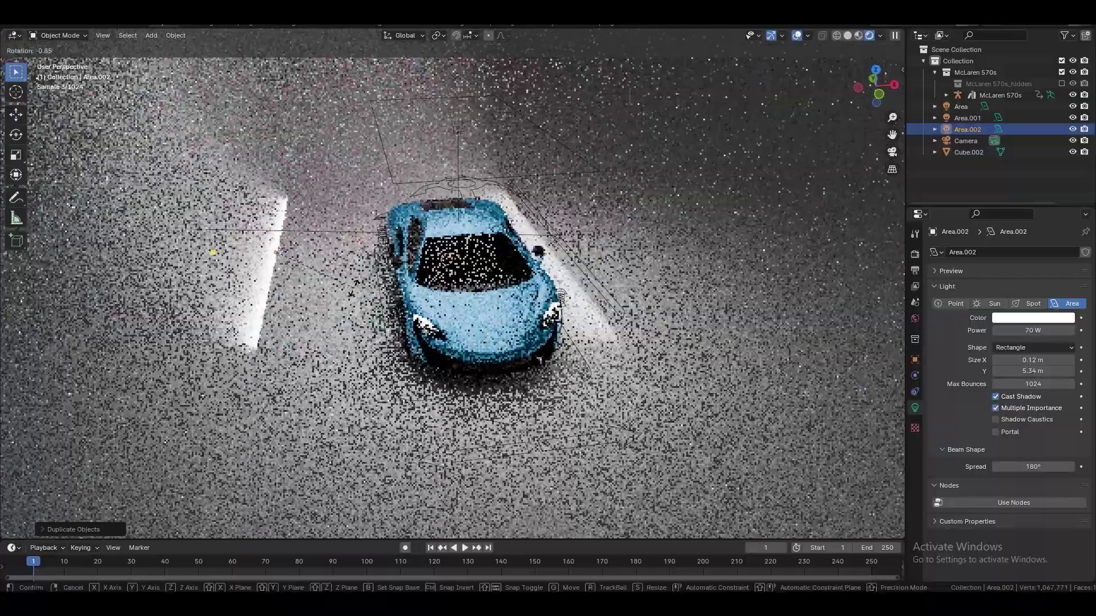
type("y90")
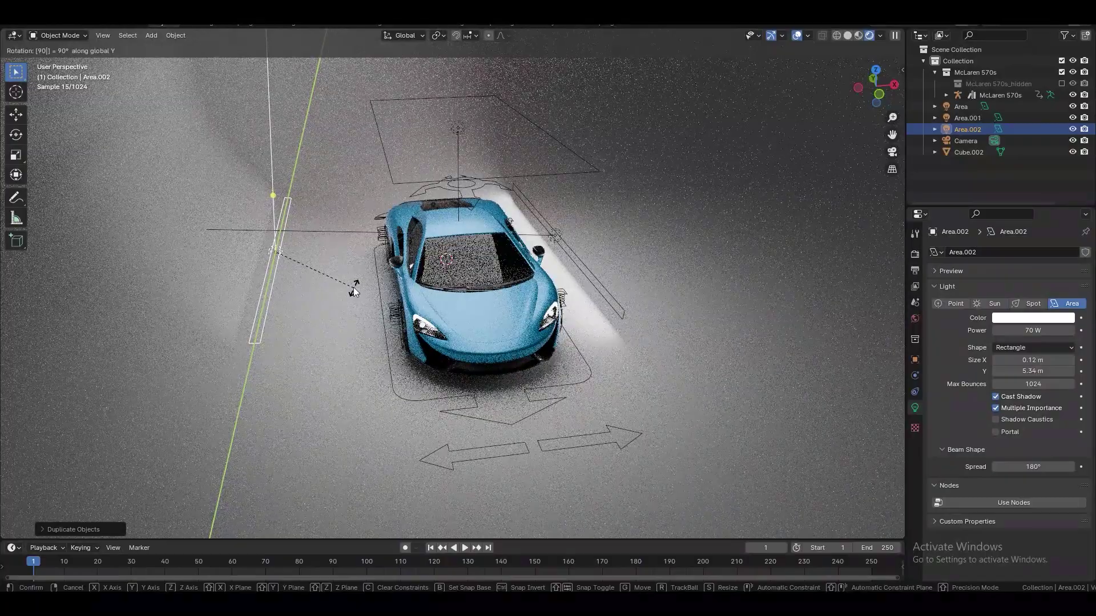
key("Return")
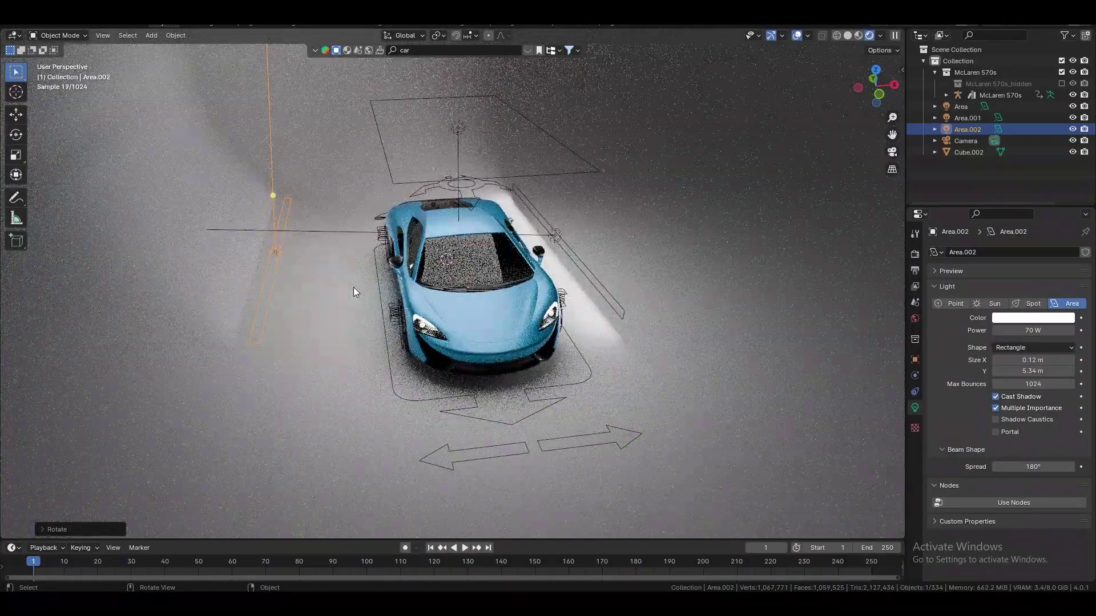
key("r")
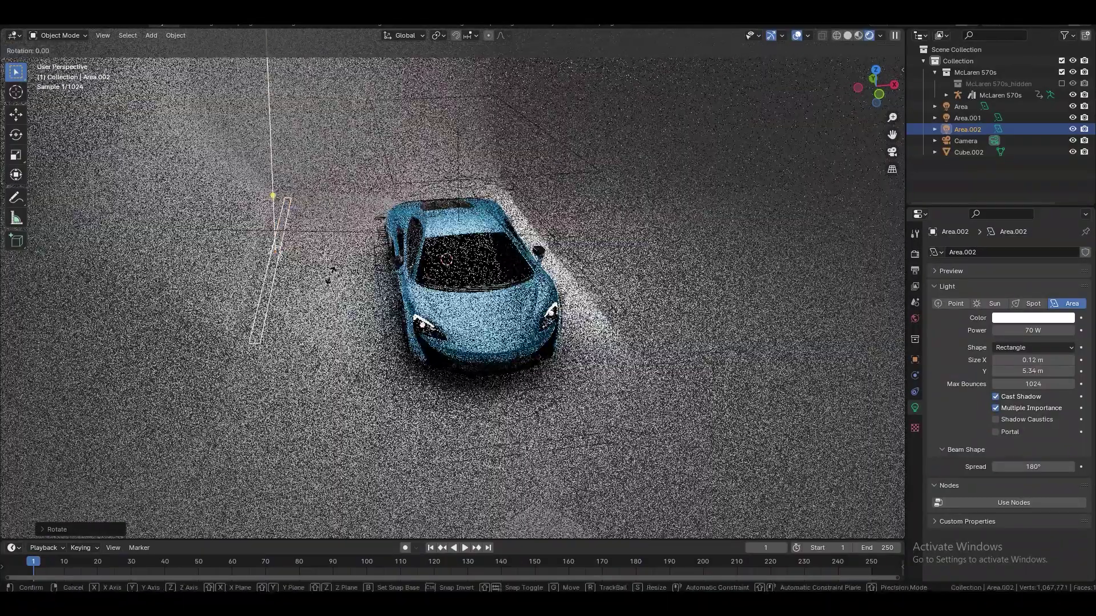
key("y")
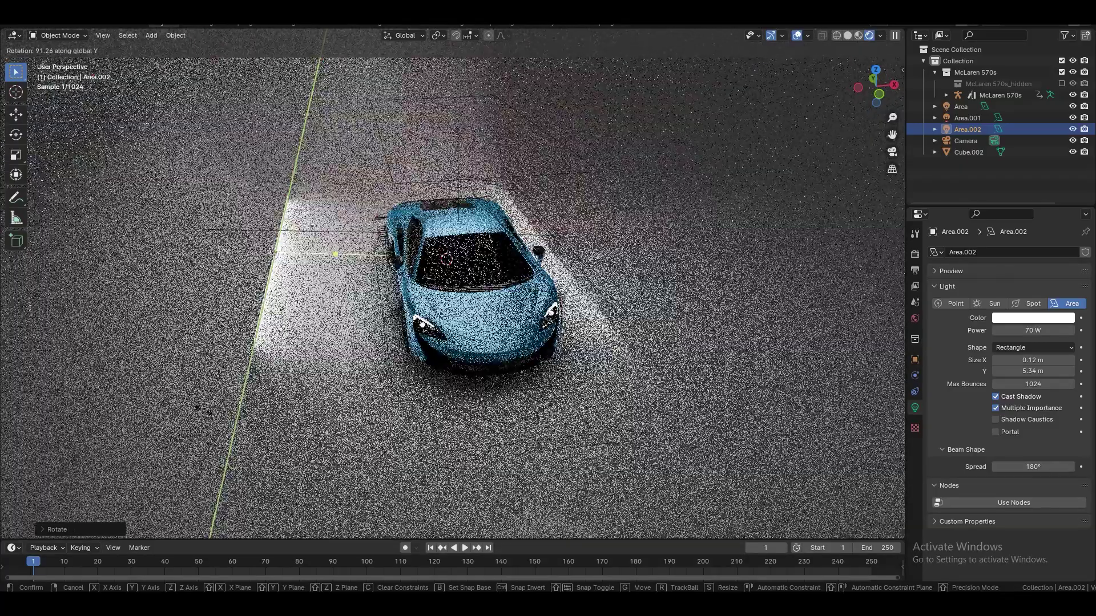
left_click(203, 410)
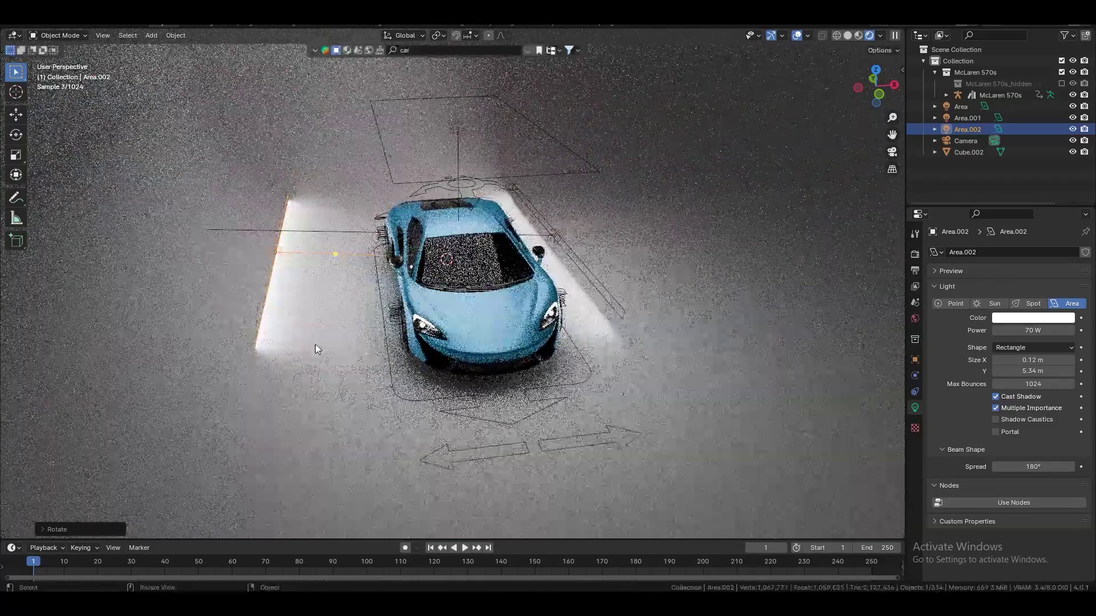
- Reposition Area.002, adjust its Y rotation again, and view the scene through the camera
key("g")
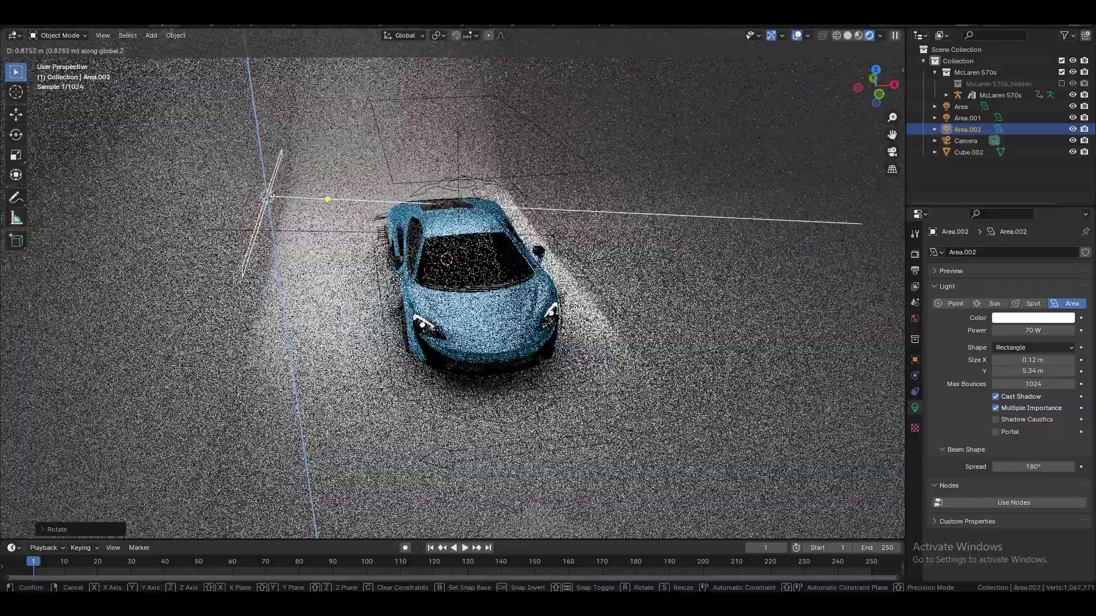
left_click(459, 184)
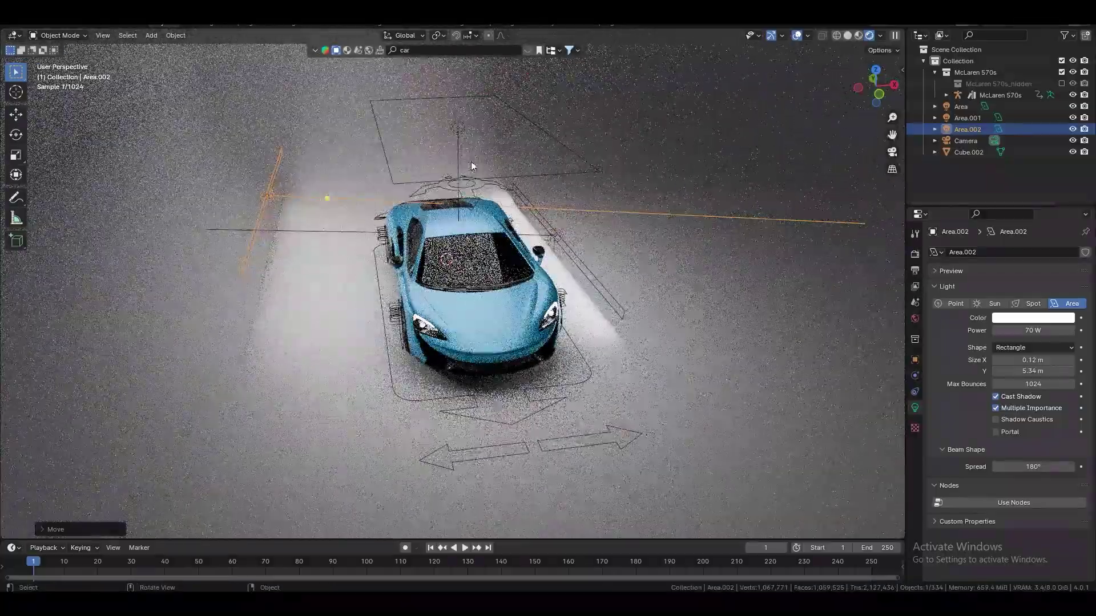
key("r")
key("y")
key("Return")
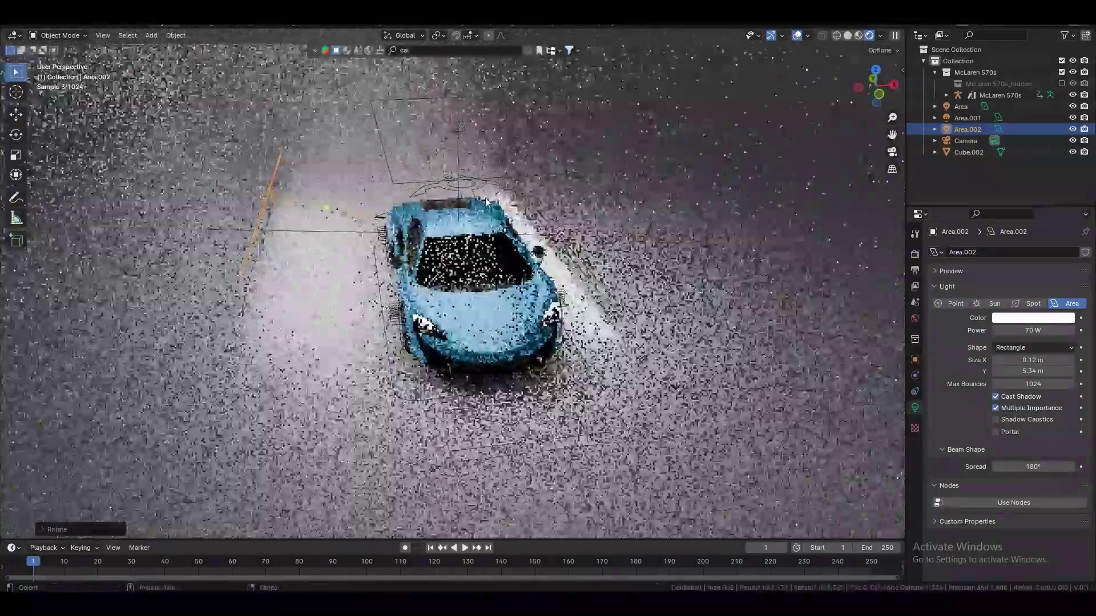
left_click(892, 153)
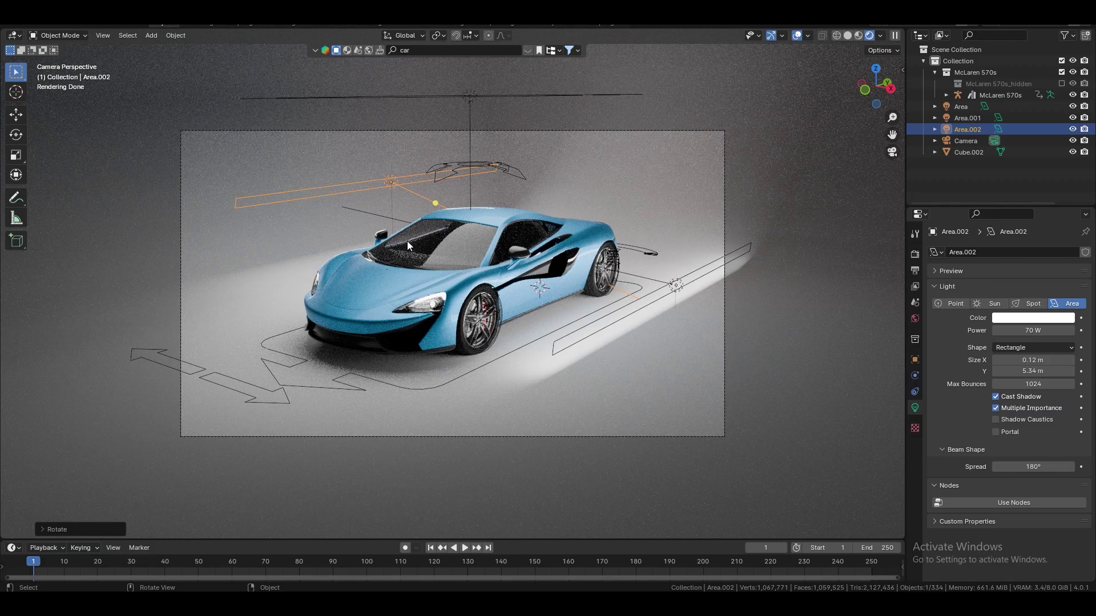
- Tilt Area.002 slightly about the global Y axis
key("r")
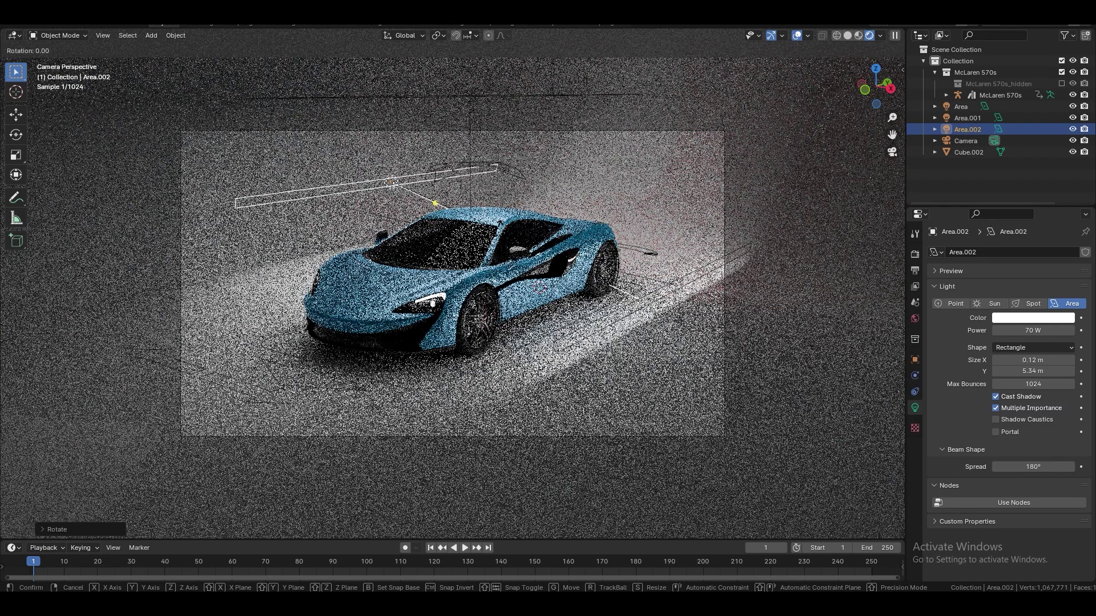
key("y")
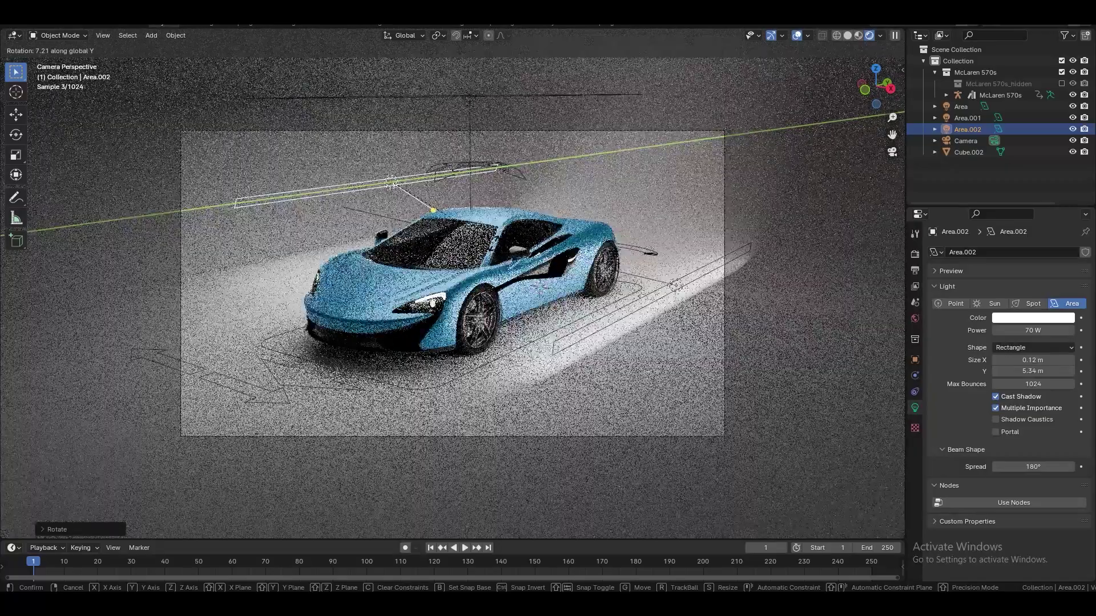
key("Return")
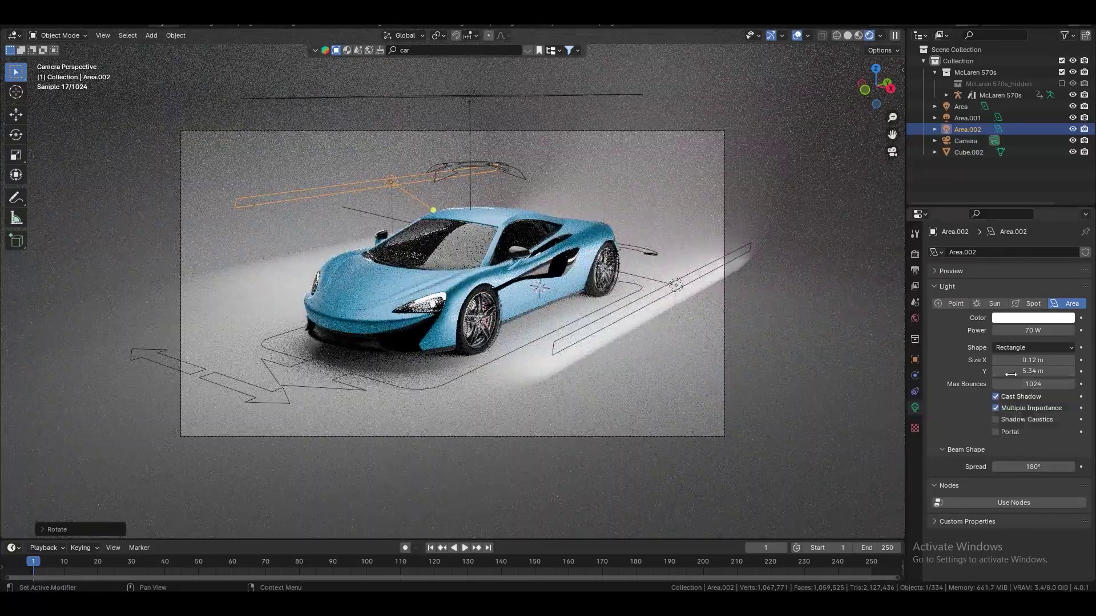
- Lower Area.002's power from 70 W to 20 W
left_click(1045, 331)
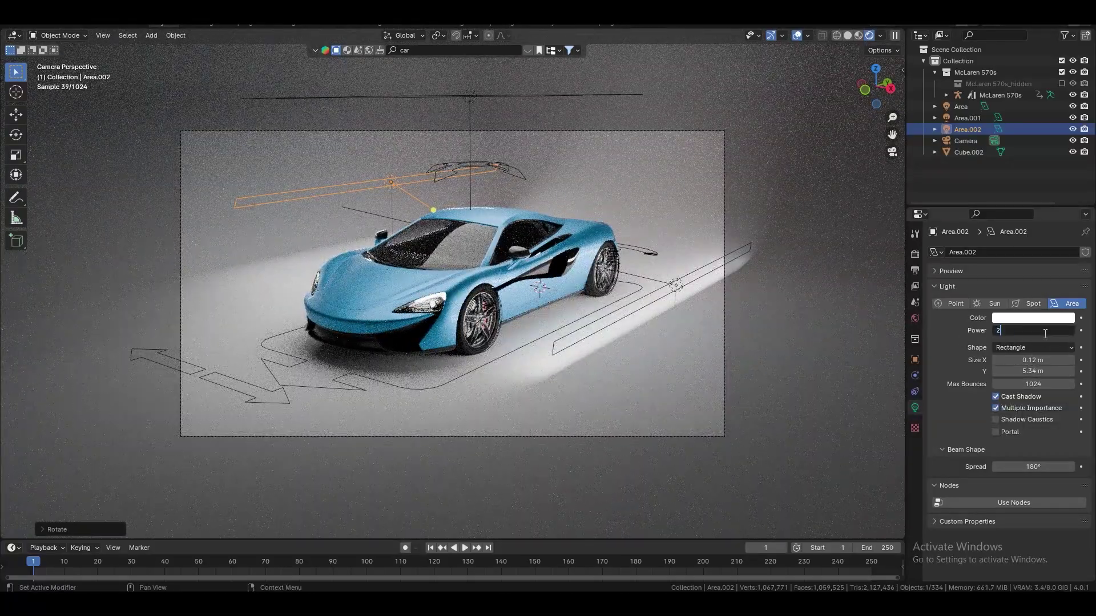
type("0")
key("Return")
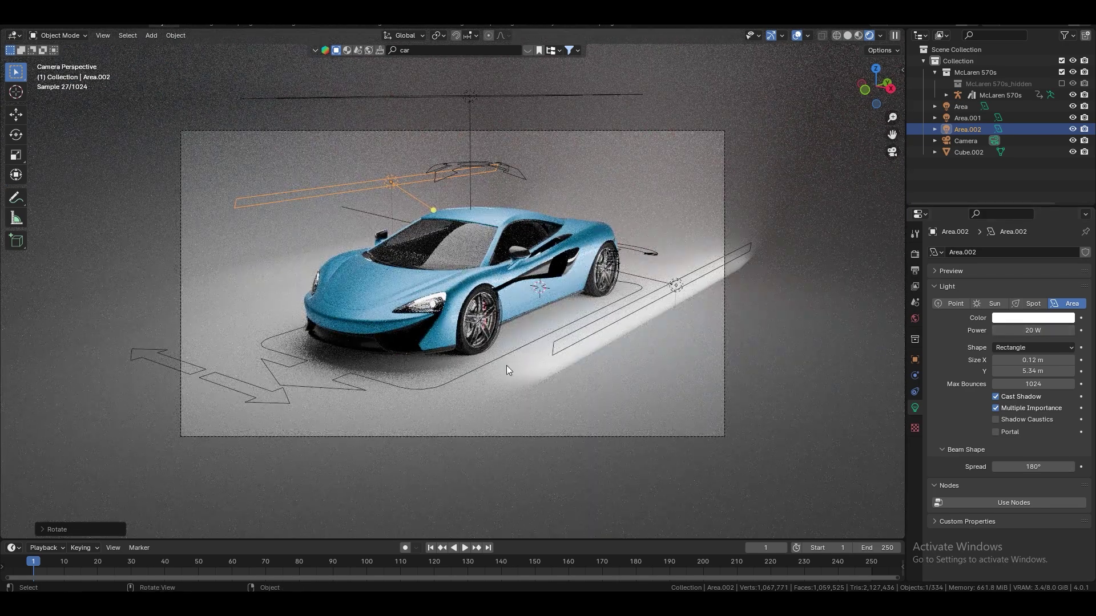
scroll(557, 355, "up", 3)
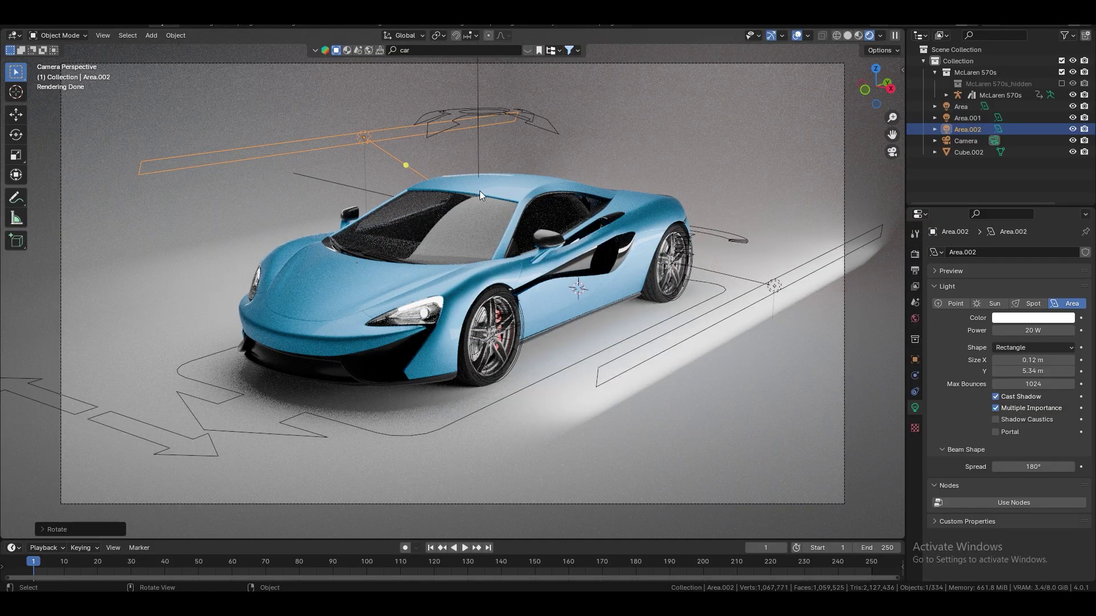
- Slide Area.002 along the global Y axis and give it a slight turn
key("g")
key("y")
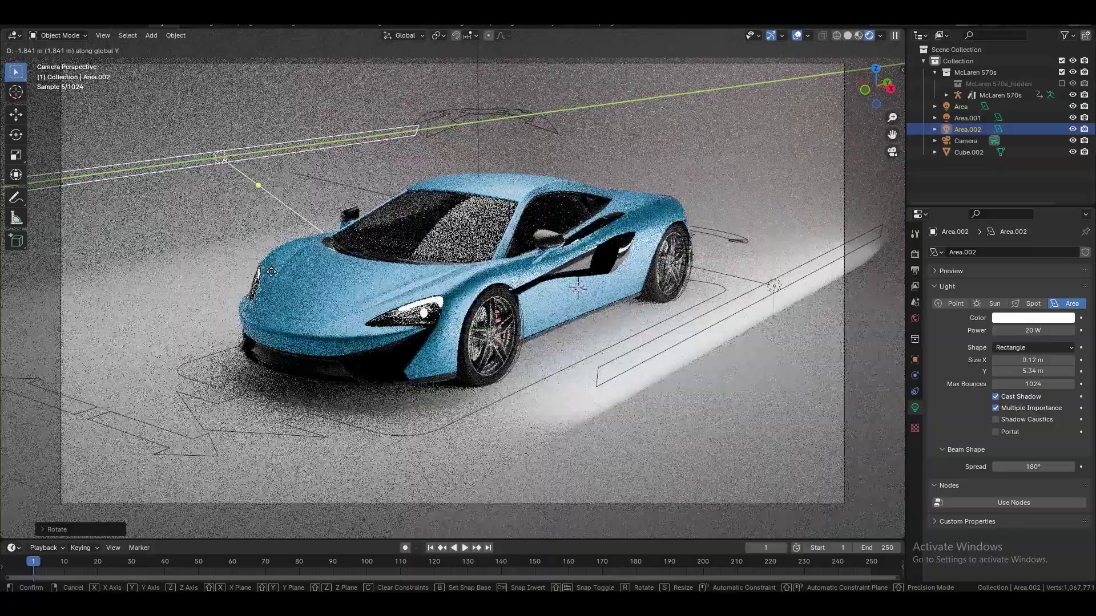
left_click(349, 243)
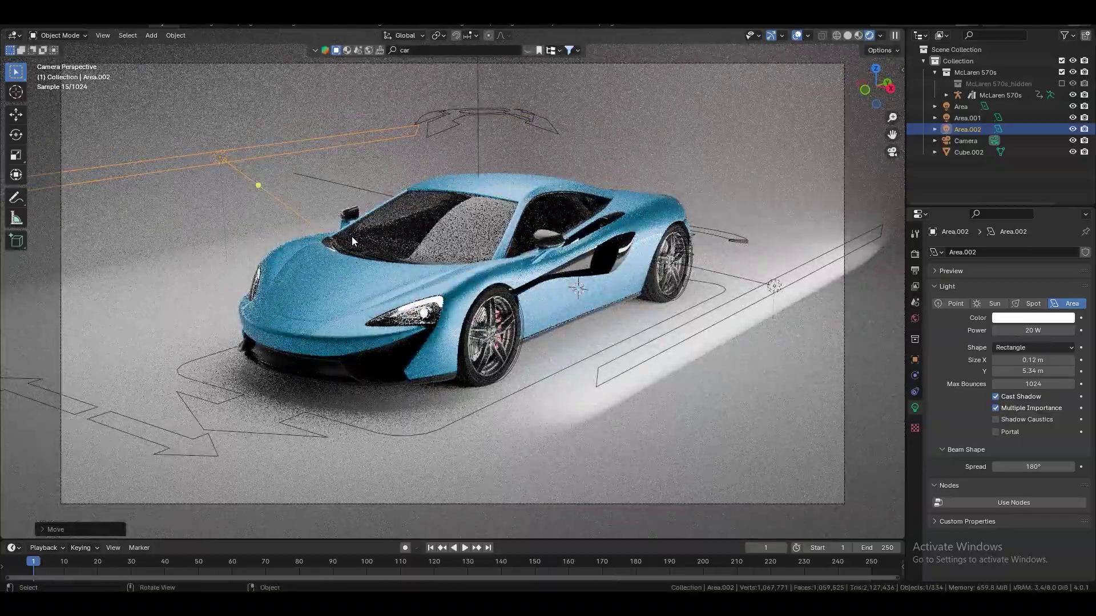
key("r")
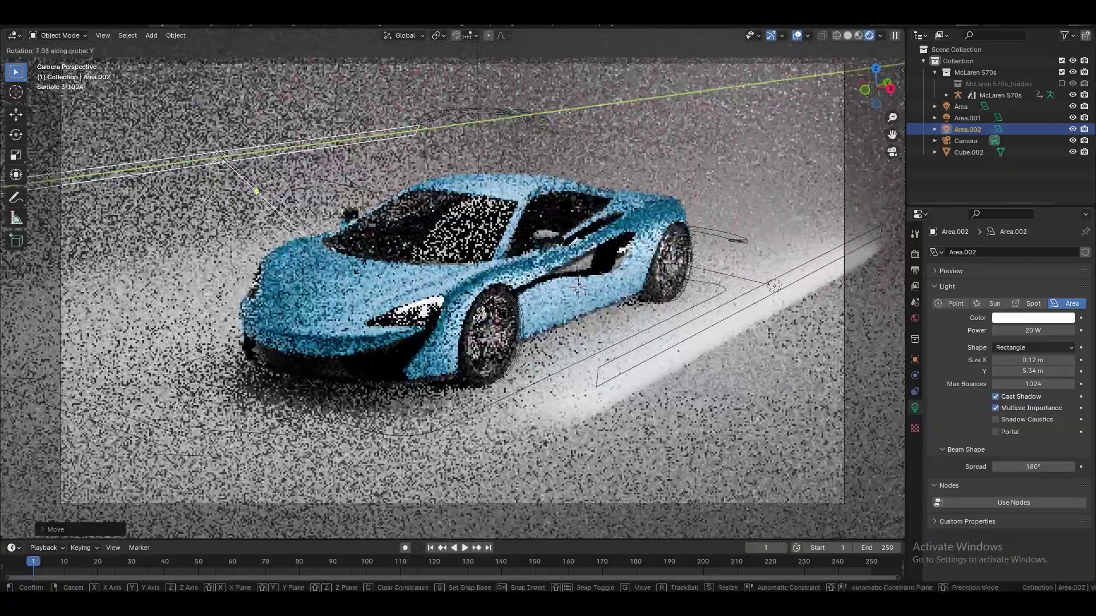
left_click(323, 308)
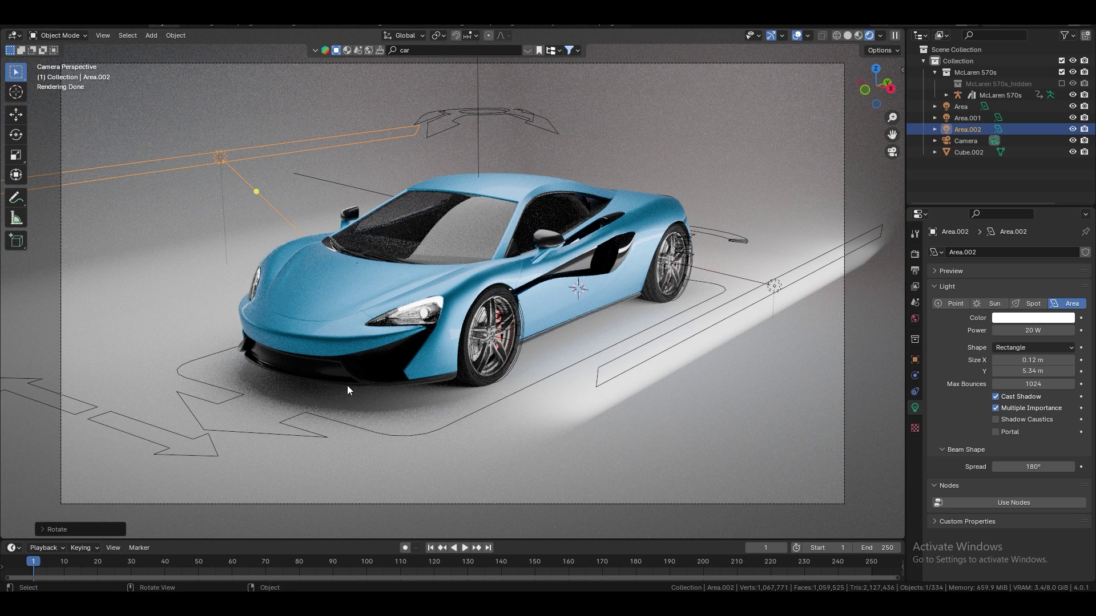
middle_click_drag(331, 391, 455, 393)
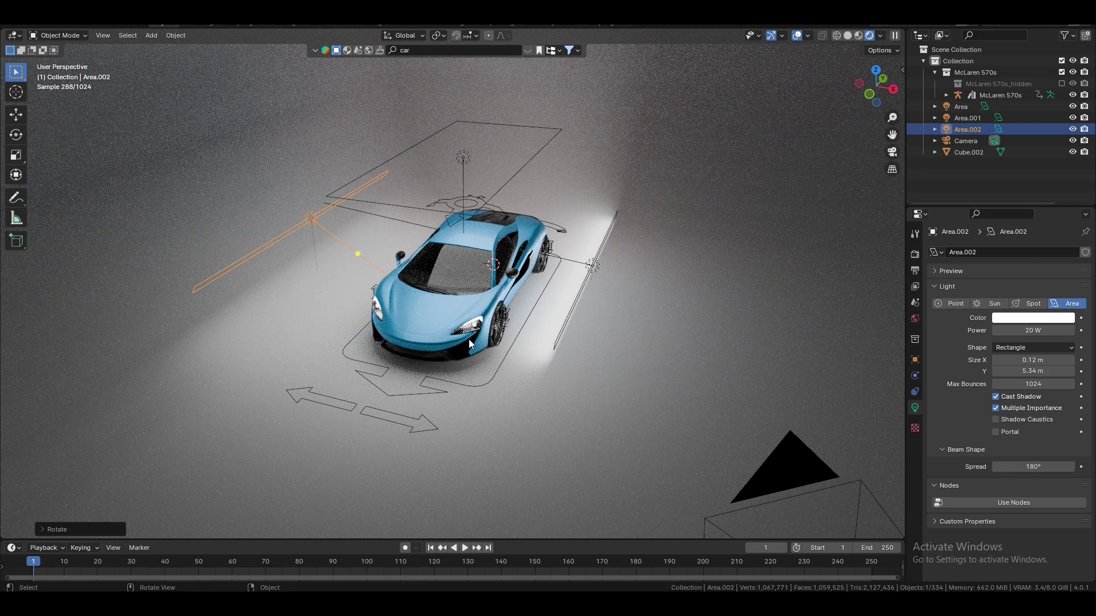
- Add a new area light, Area.003, and move it along the global Y axis
key("shift+a")
mouse_move(467, 338)
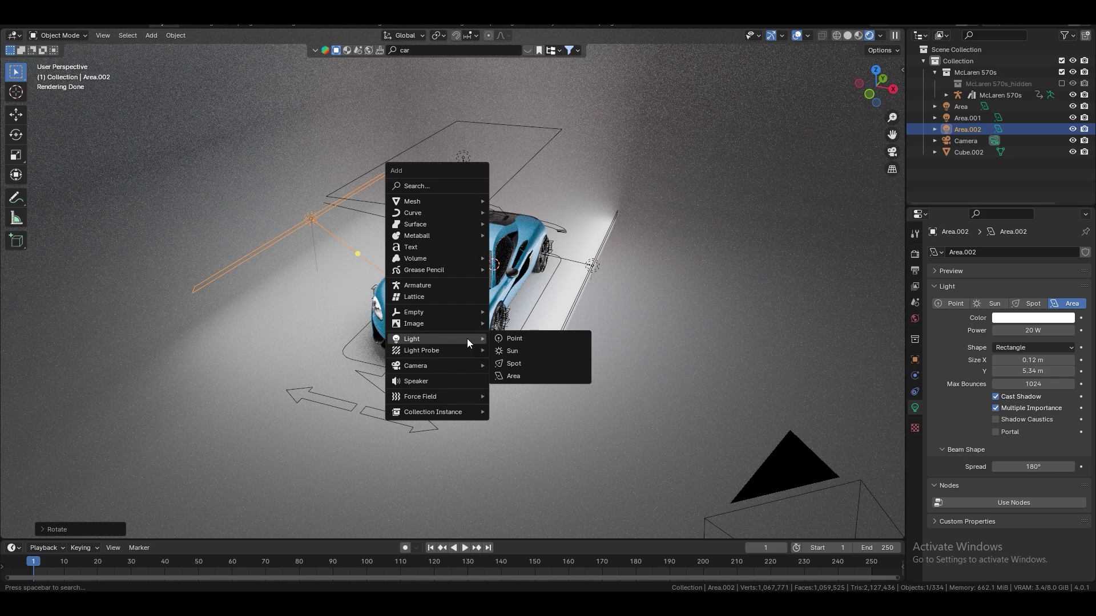
left_click(530, 375)
key("g")
key("y")
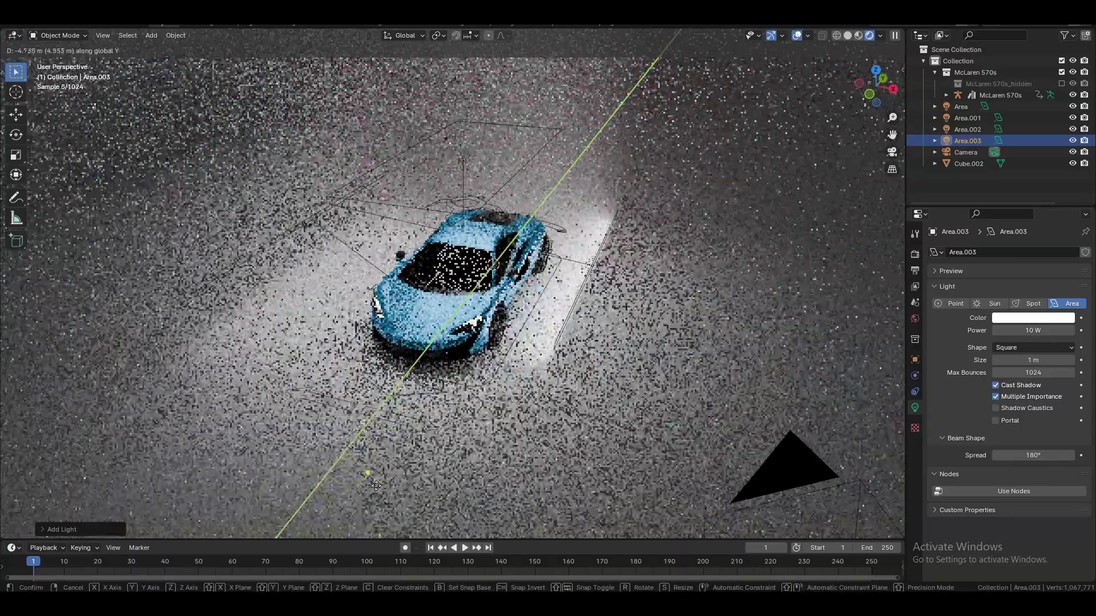
left_click(371, 489)
middle_click_drag(371, 490, 350, 427)
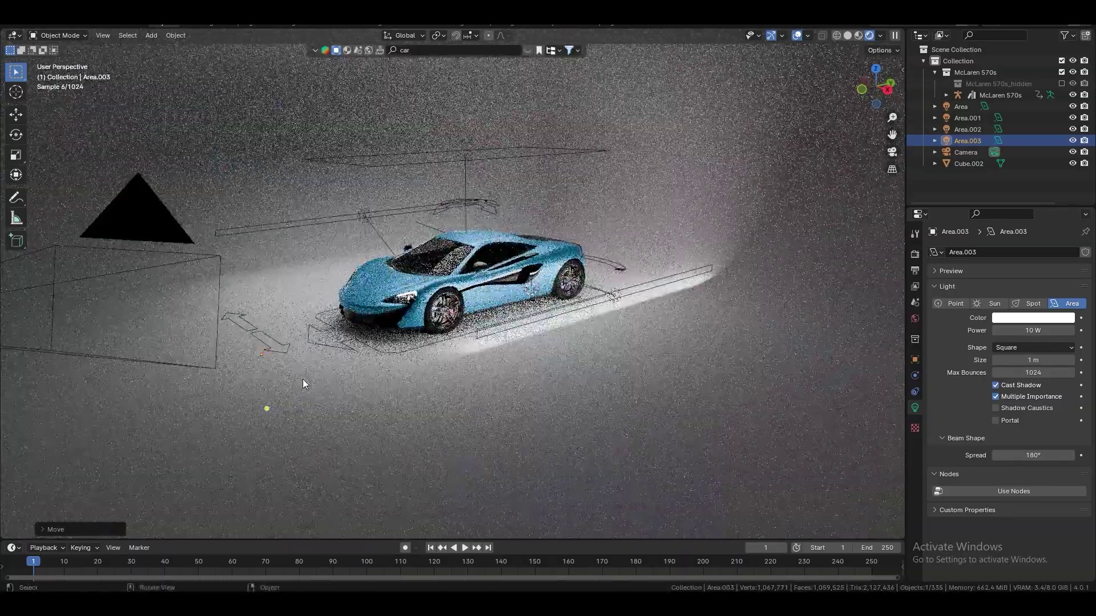
- Set Area.003's height along Z, rotate it, and view through the camera
key("g")
key("z")
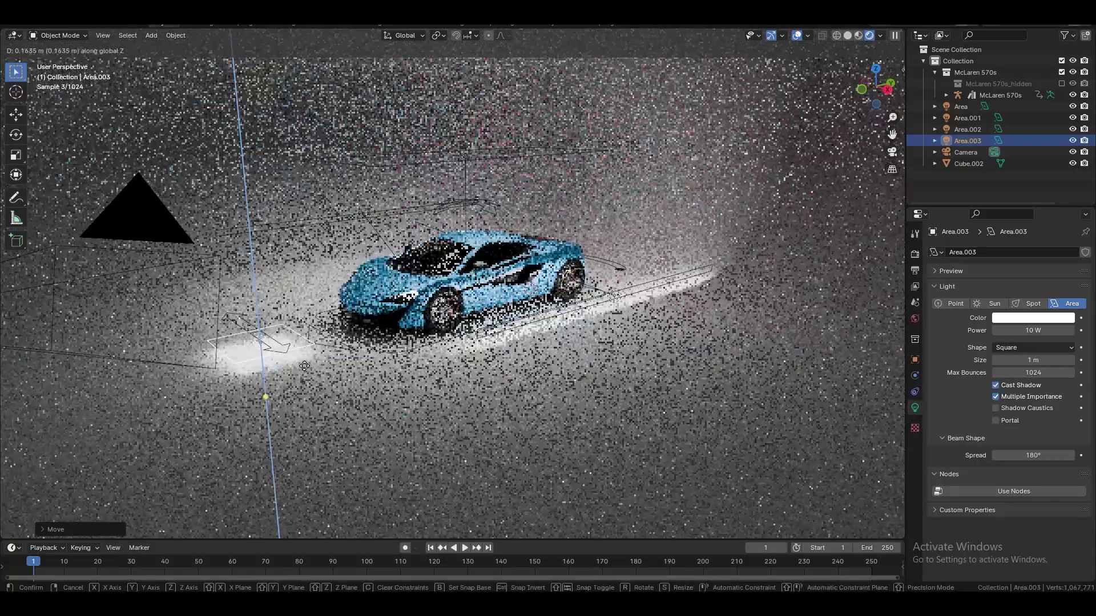
left_click(304, 370)
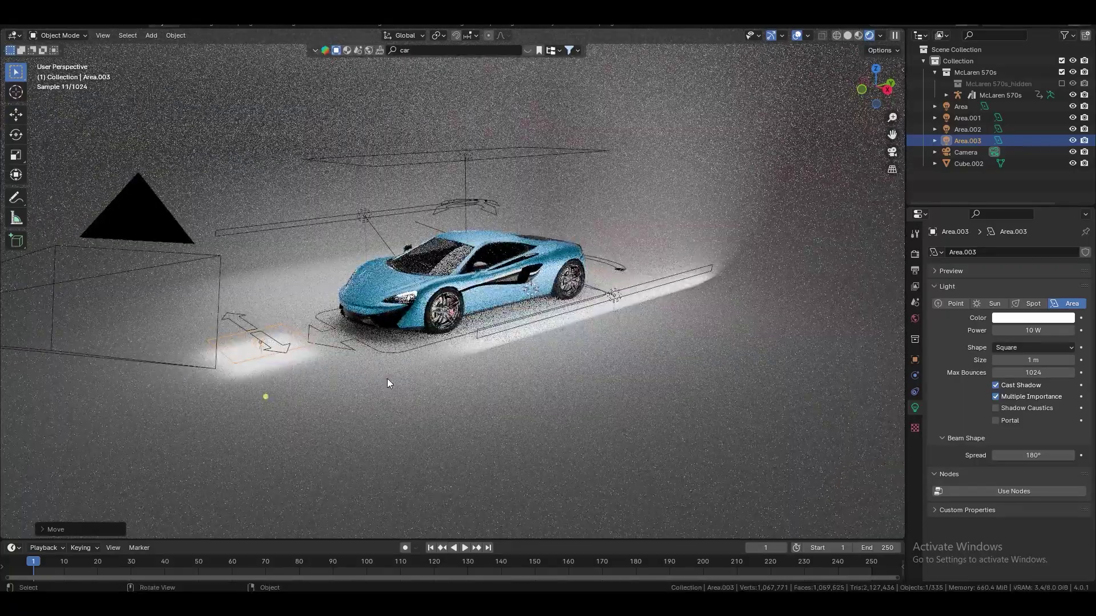
key("r")
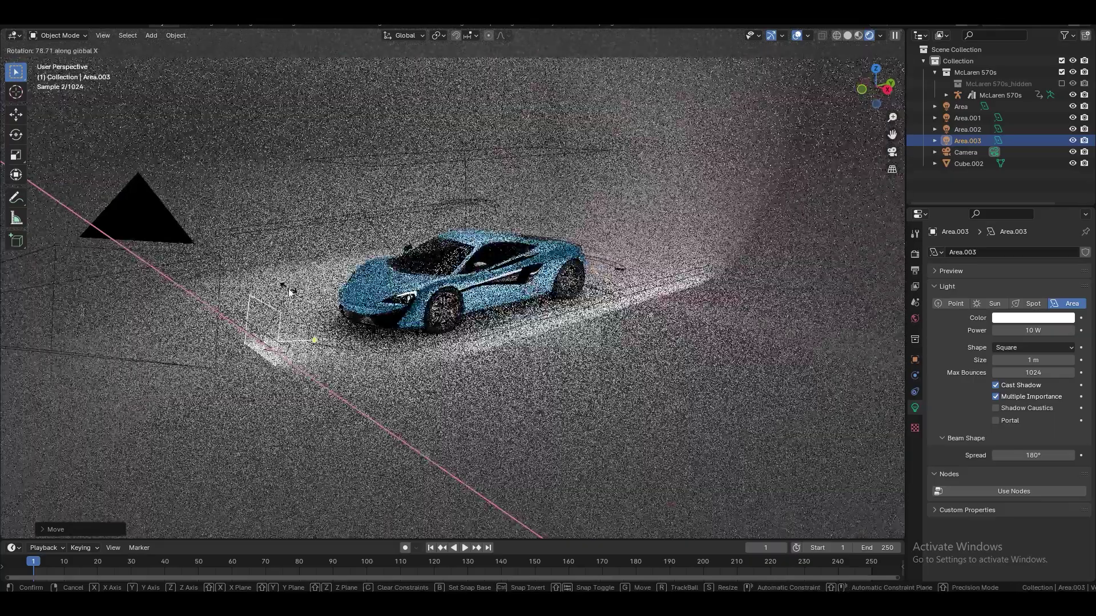
left_click(541, 530)
key("KP_0")
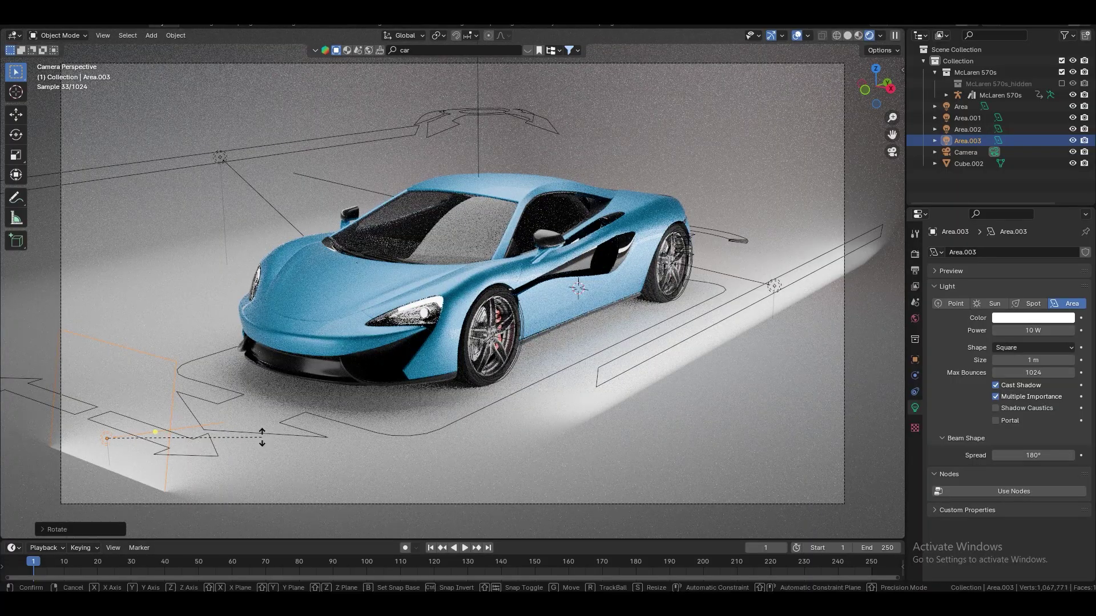
- Rotate Area.003 about X, flatten its Z scale, and move it toward the car's front-left
key("r")
key("x")
left_click(294, 449)
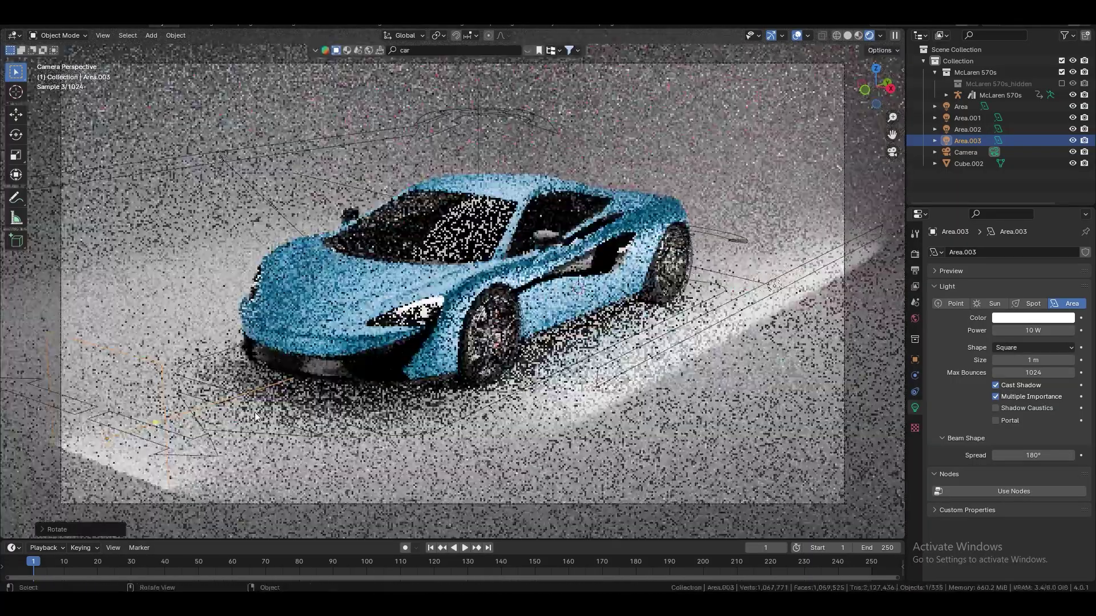
key("s")
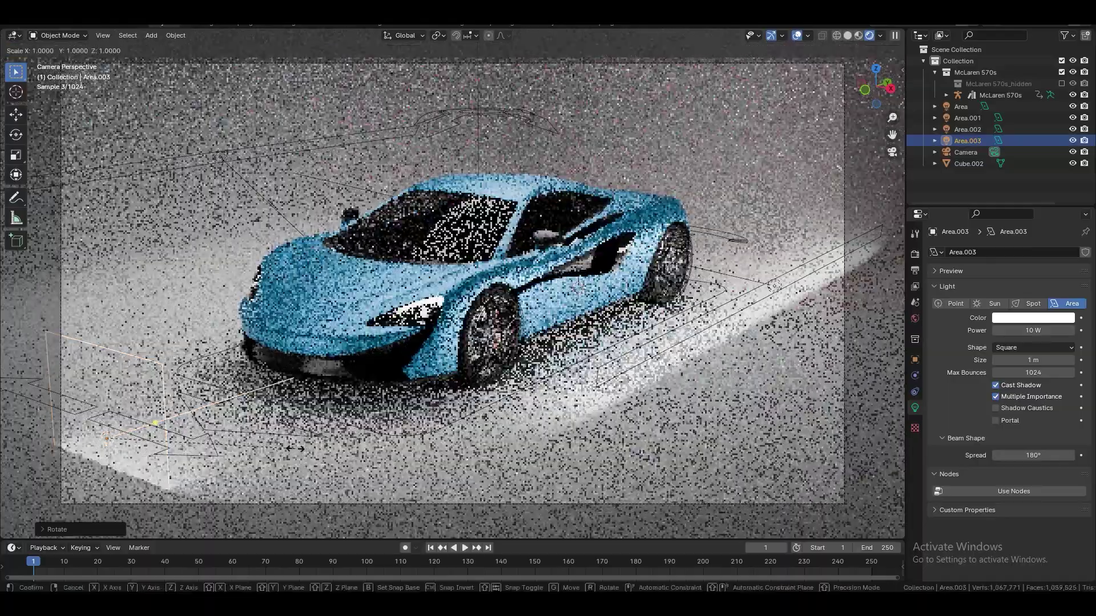
key("z")
left_click(353, 464)
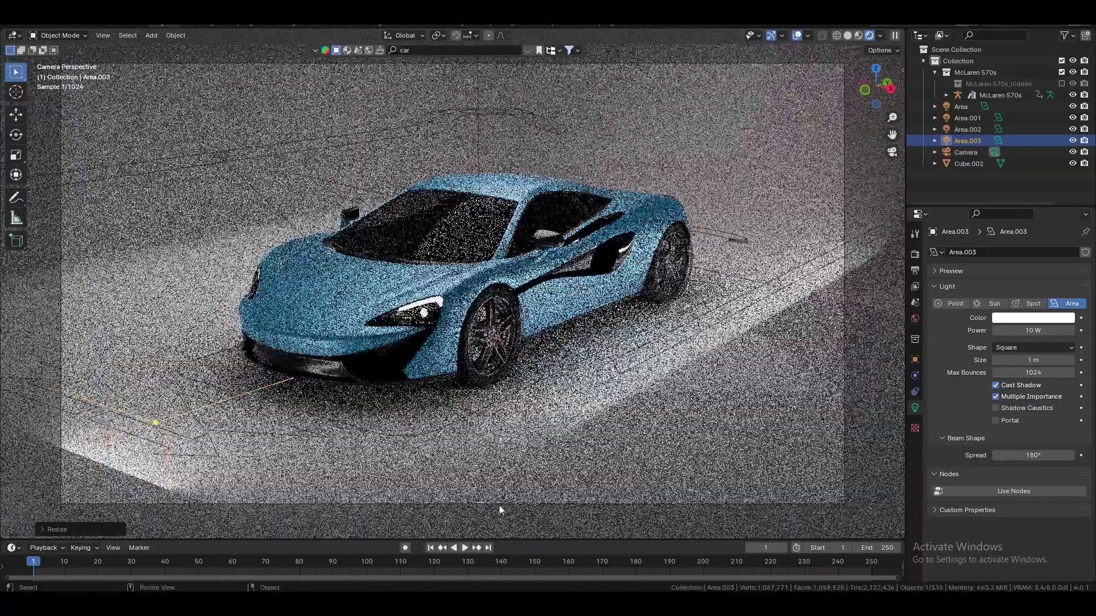
key("g")
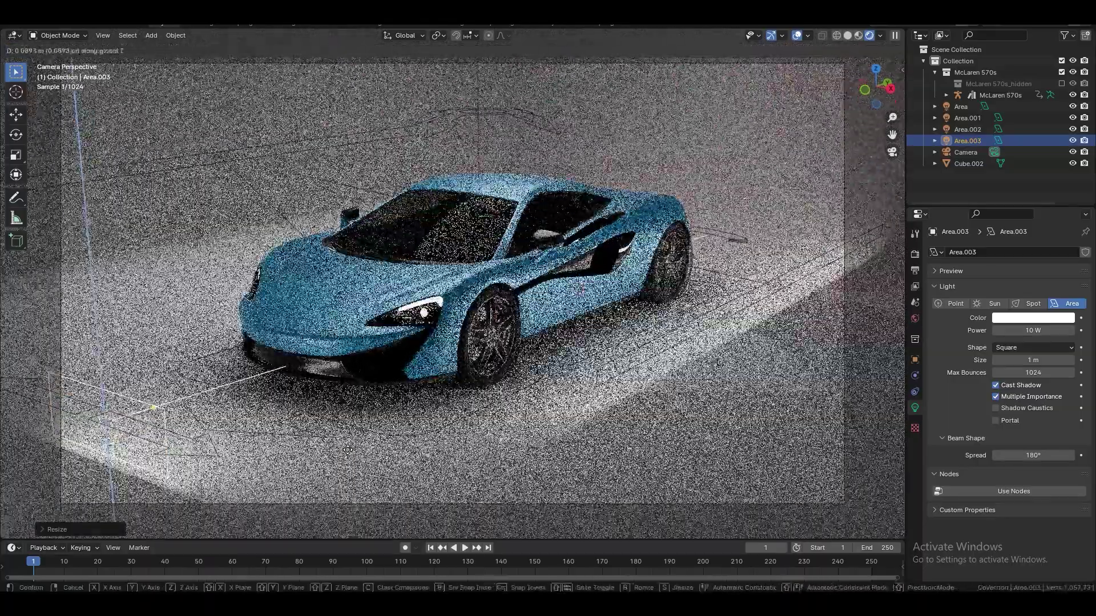
left_click(347, 447)
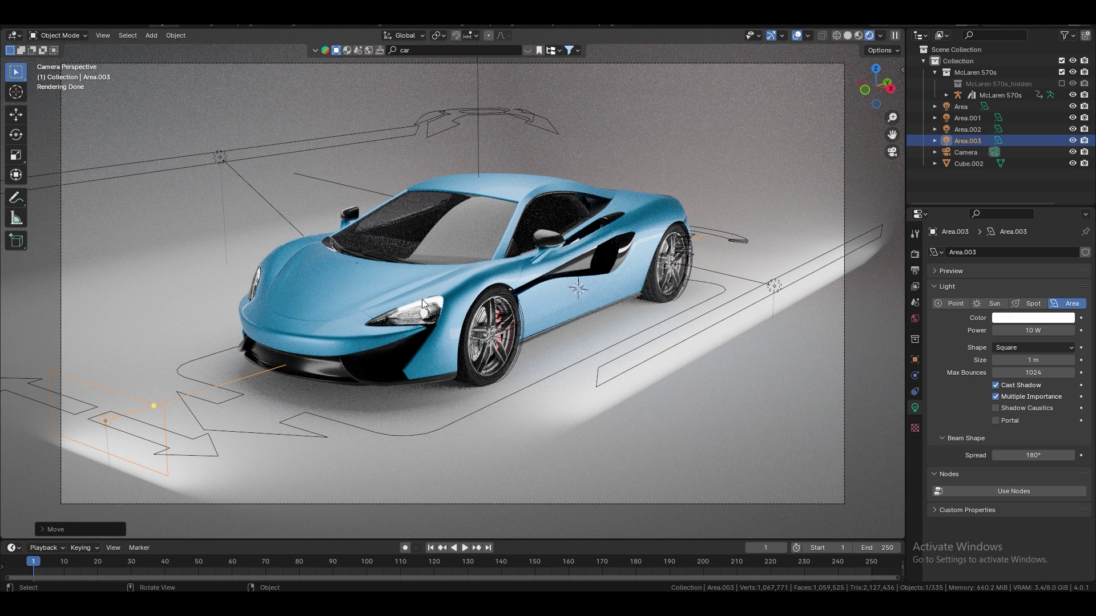
- Move the strip light Area.001 along the global X axis away from the car
left_click(775, 287)
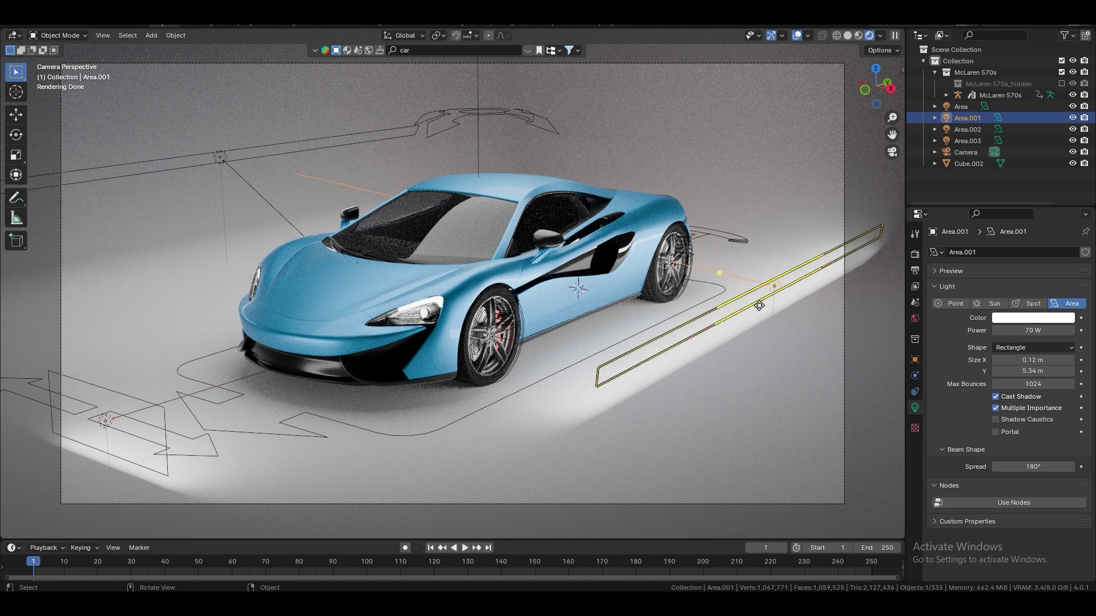
key("g")
key("x")
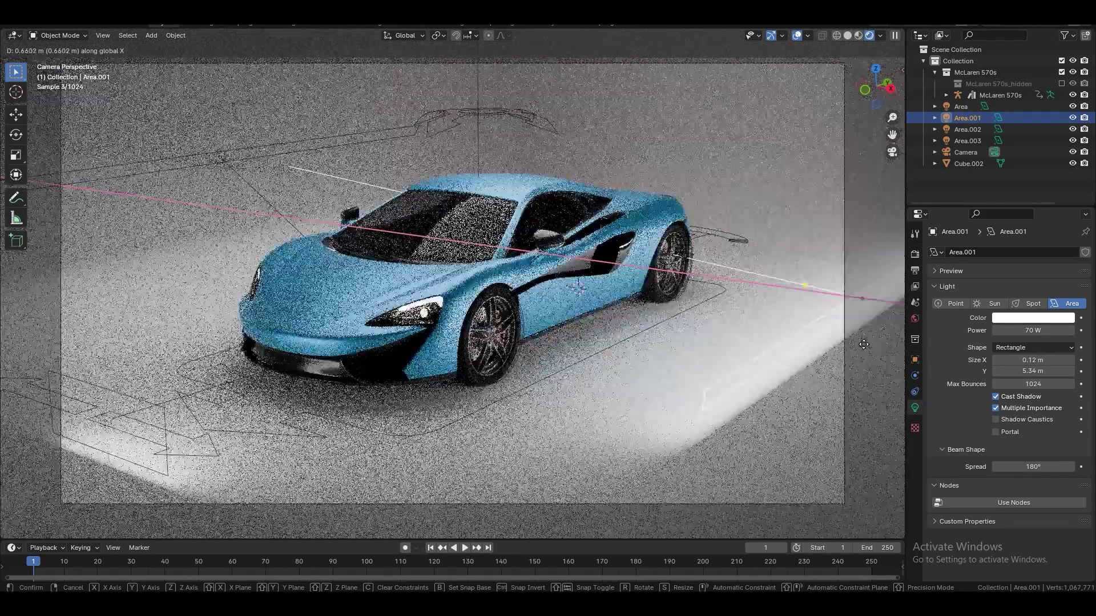
left_click(863, 344)
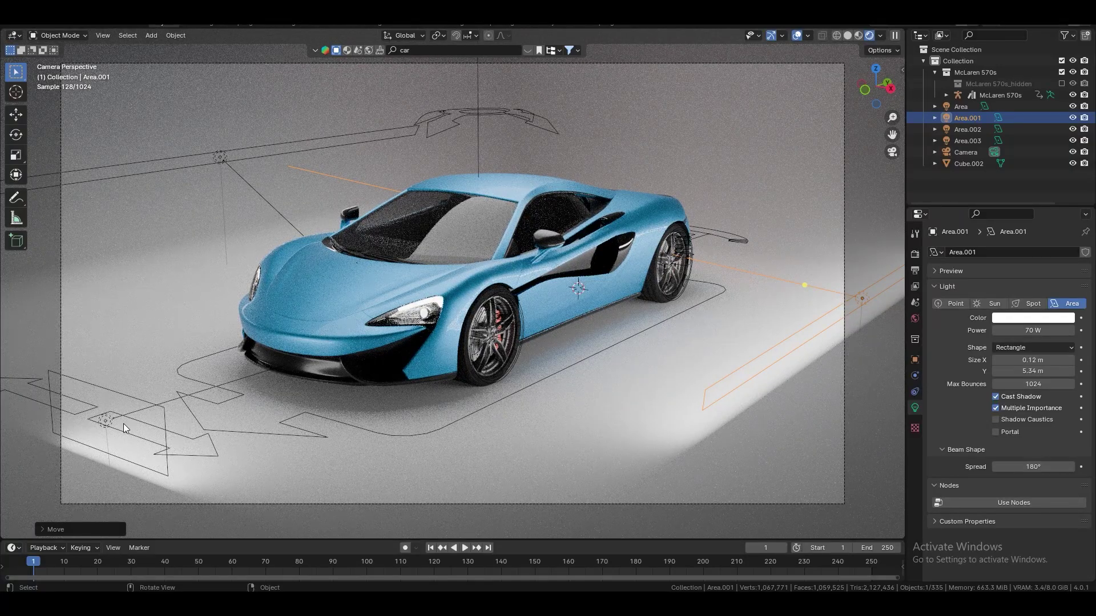
- Set Area.003's power to 25 W, then settle it back at 10 W
left_click(107, 419)
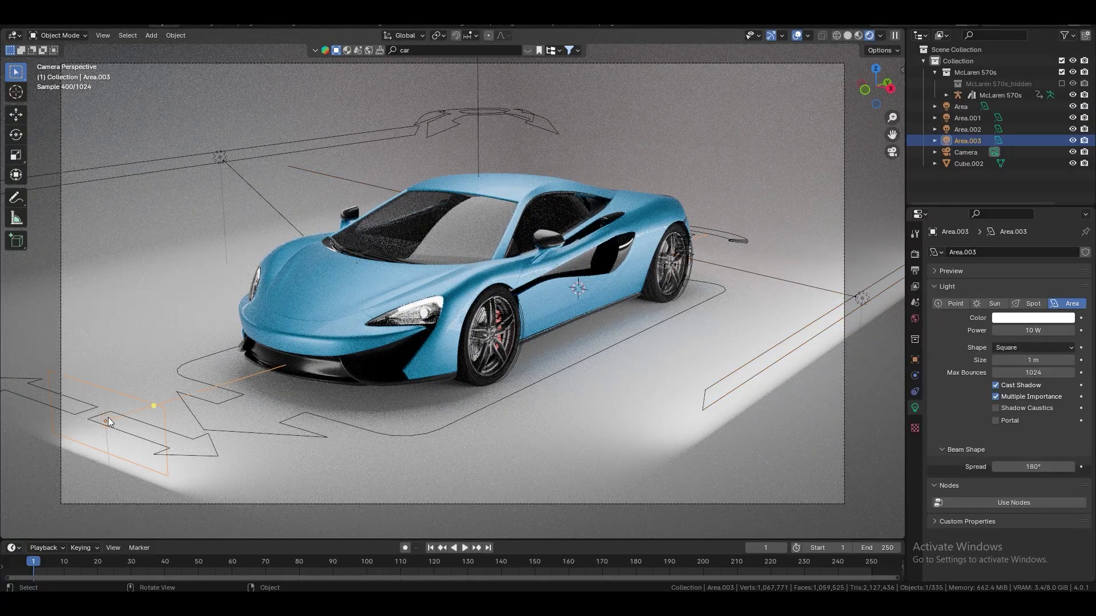
left_click(1029, 331)
type("25")
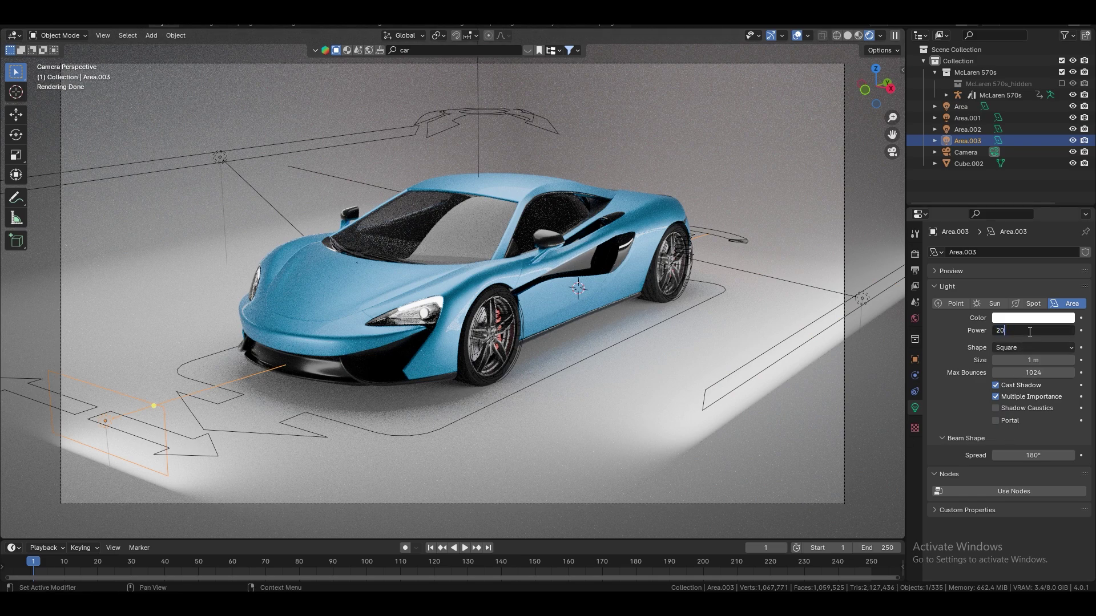
key("Return")
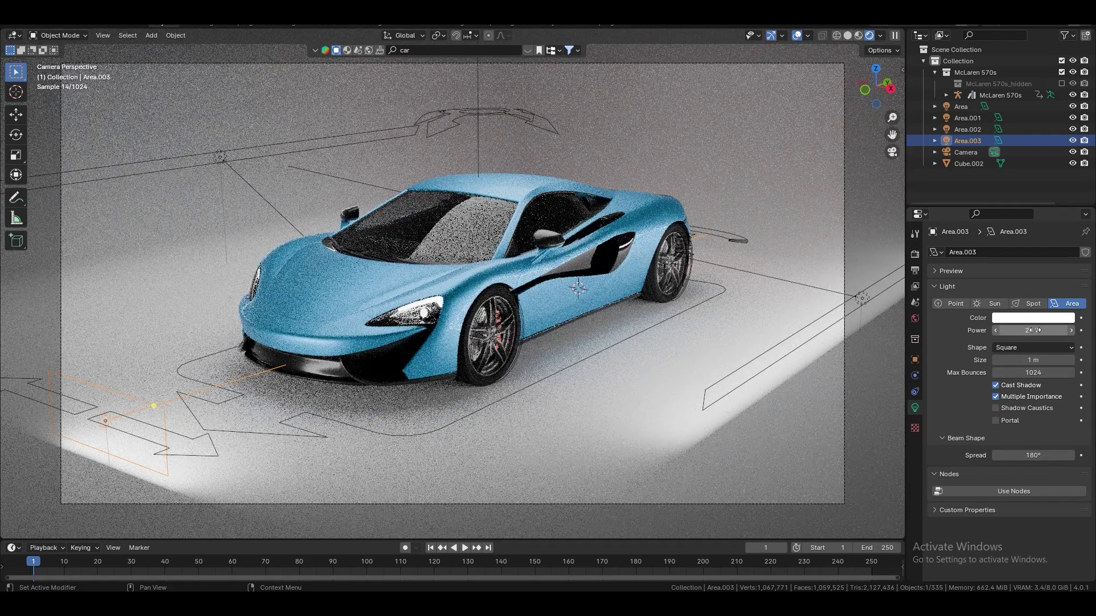
left_click(1038, 332)
type("10")
key("Return")
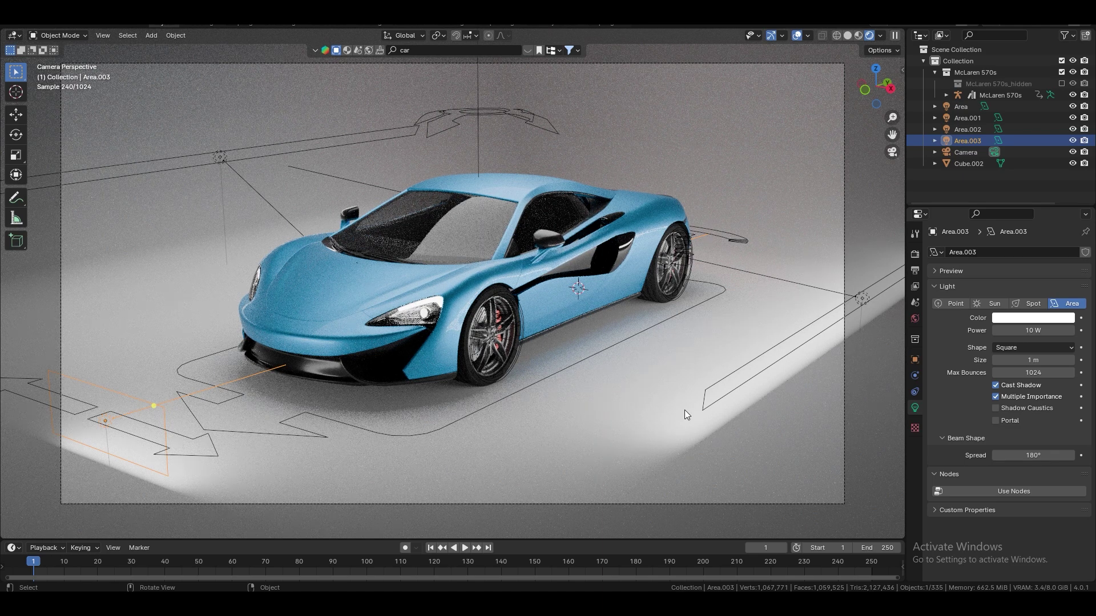
- Set the camera's focal length to 60 mm and walk it toward and away from the car
left_click(843, 243)
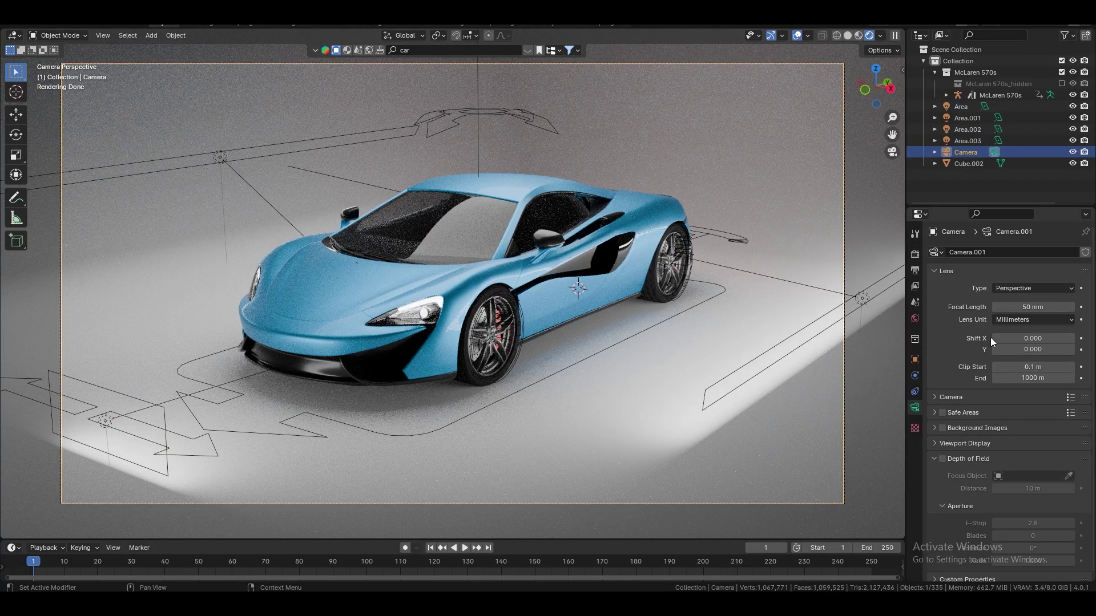
mouse_move(1027, 307)
left_mouse_down()
mouse_move(1076, 307)
mouse_move(1047, 307)
left_mouse_up()
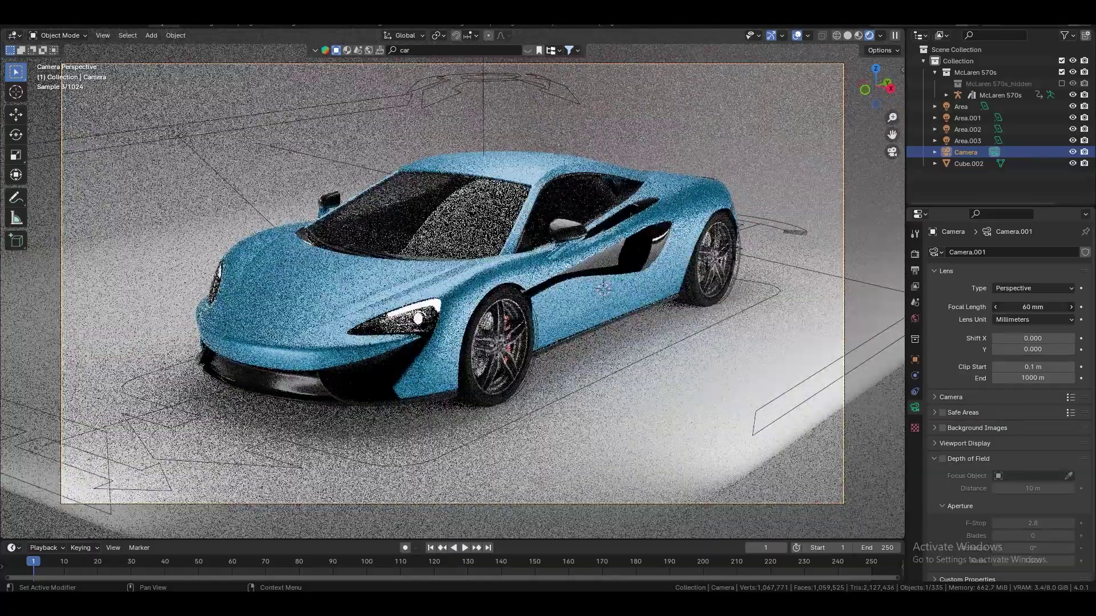
key("shift+grave")
key("w")
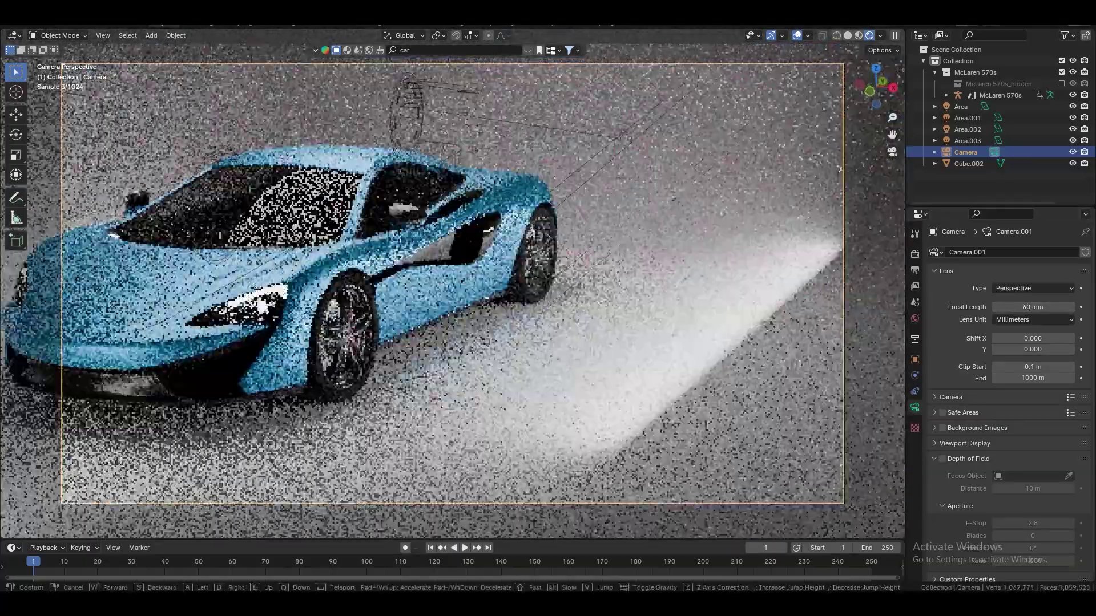
key("s")
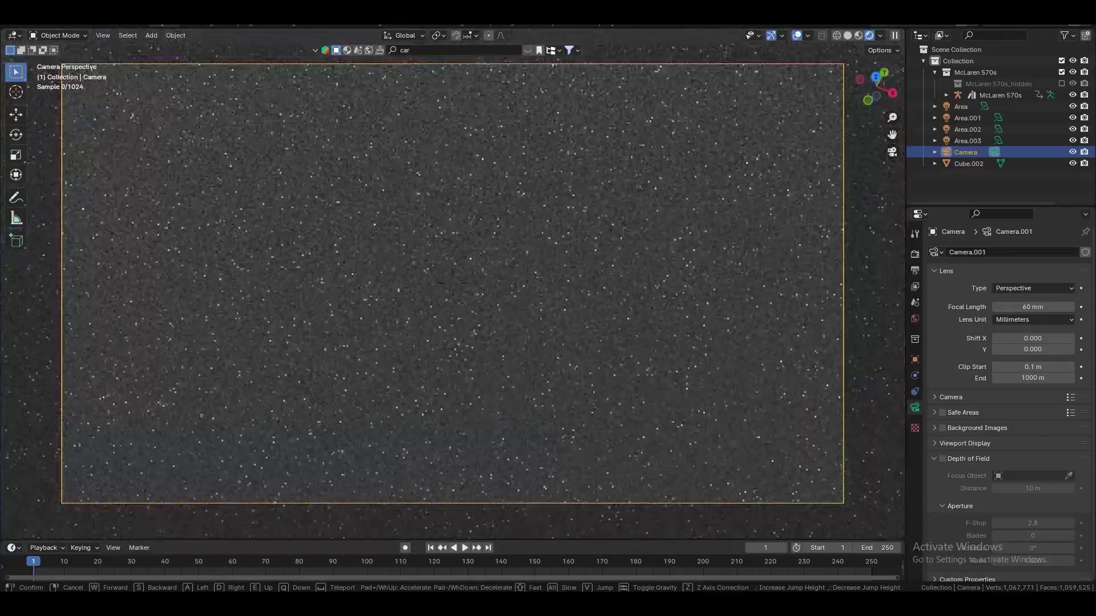
mouse_move(452, 282)
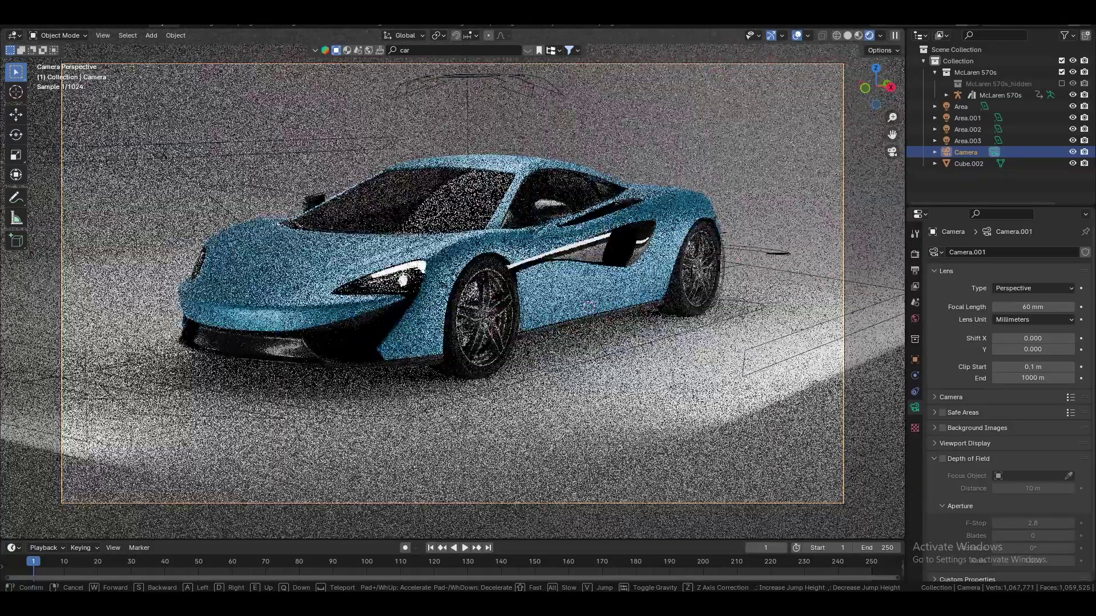
- Keep the closer front-three-quarter camera framing and select the light Area.002
left_click(731, 304)
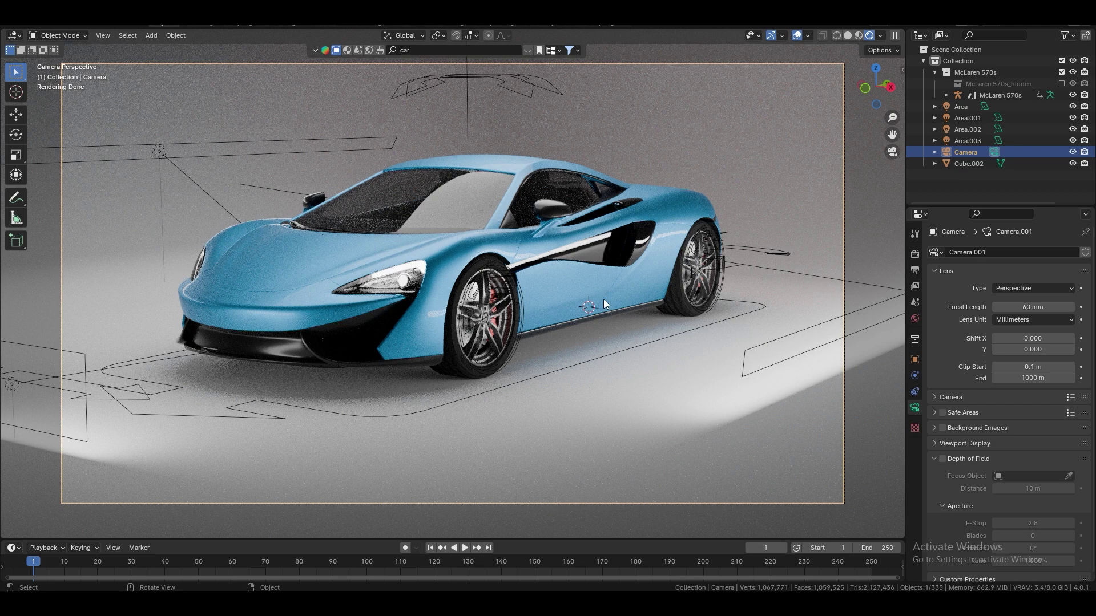
left_click(192, 180)
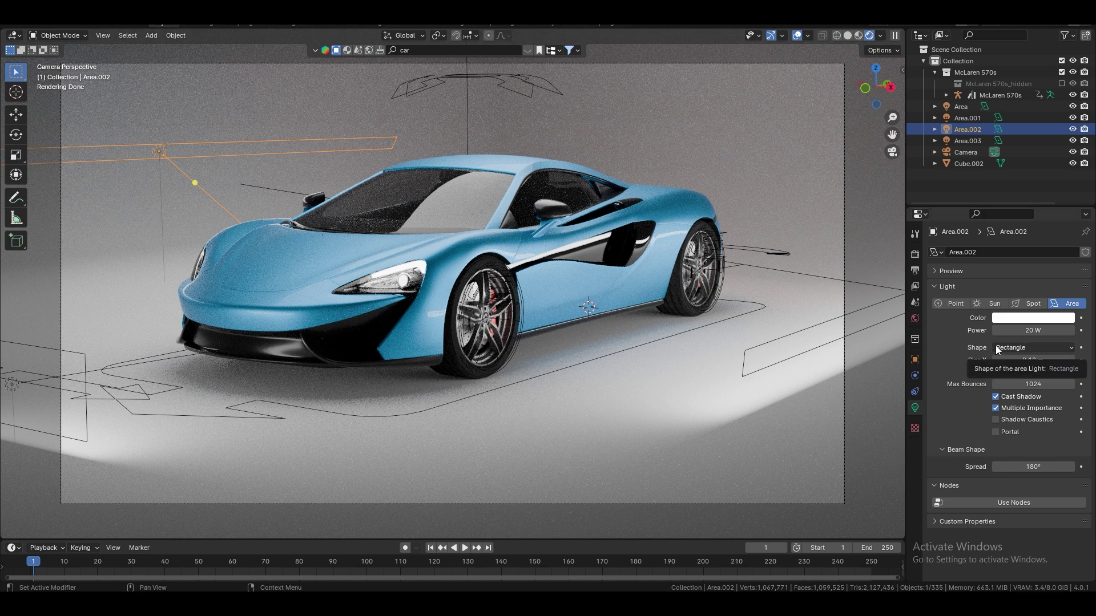
- Tint Area.002 a deep pink on the colour wheel
left_click(1041, 320)
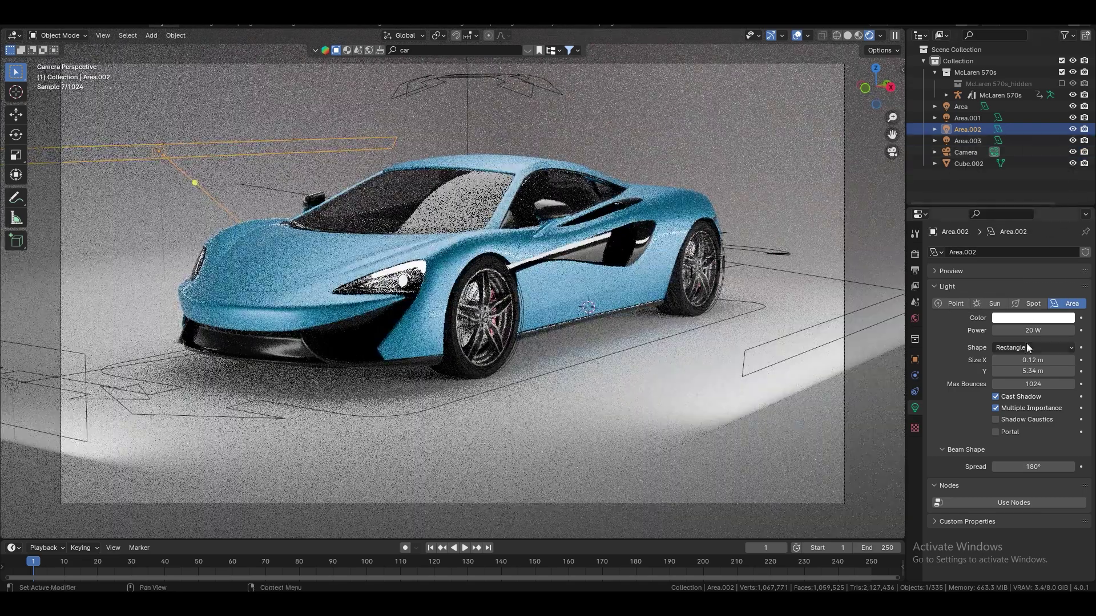
left_click(1033, 318)
left_click(1005, 212)
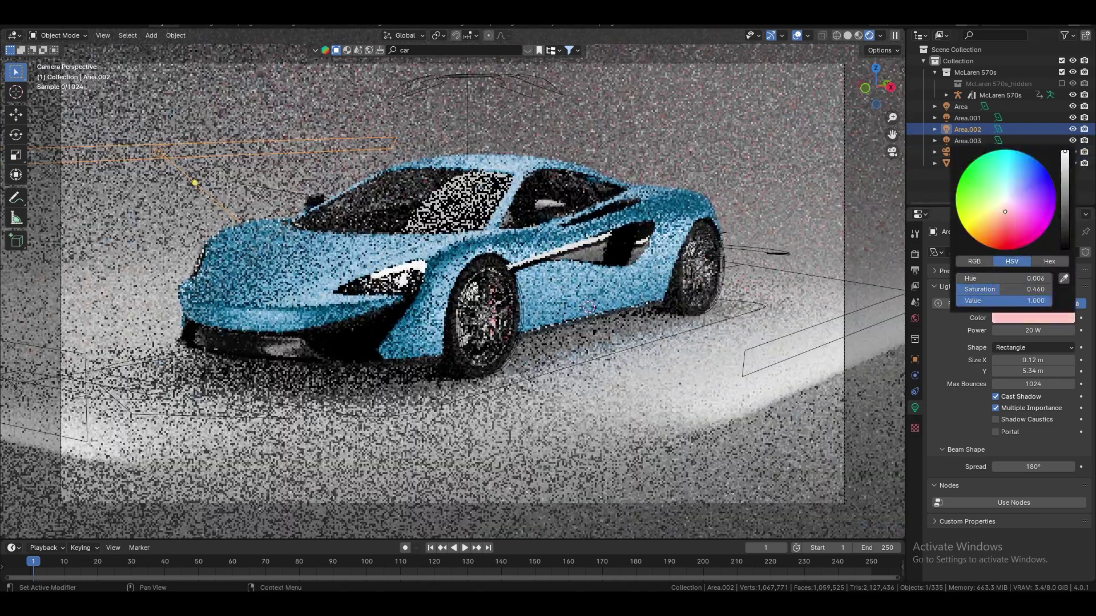
left_click_drag(1005, 212, 1007, 220)
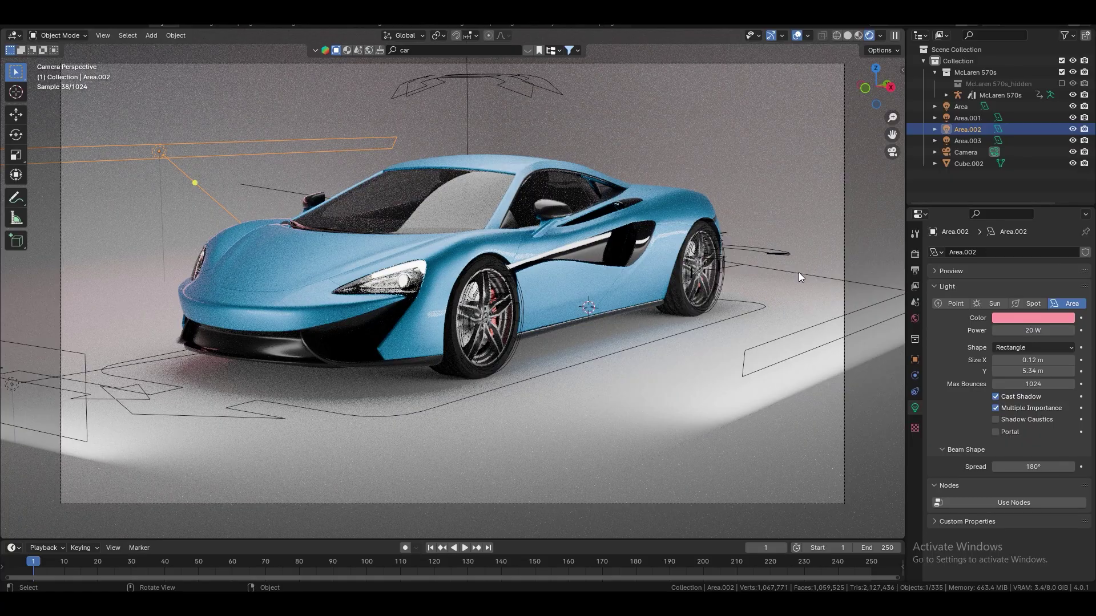
- Tint the strip light Area.001 light green
left_click(467, 124)
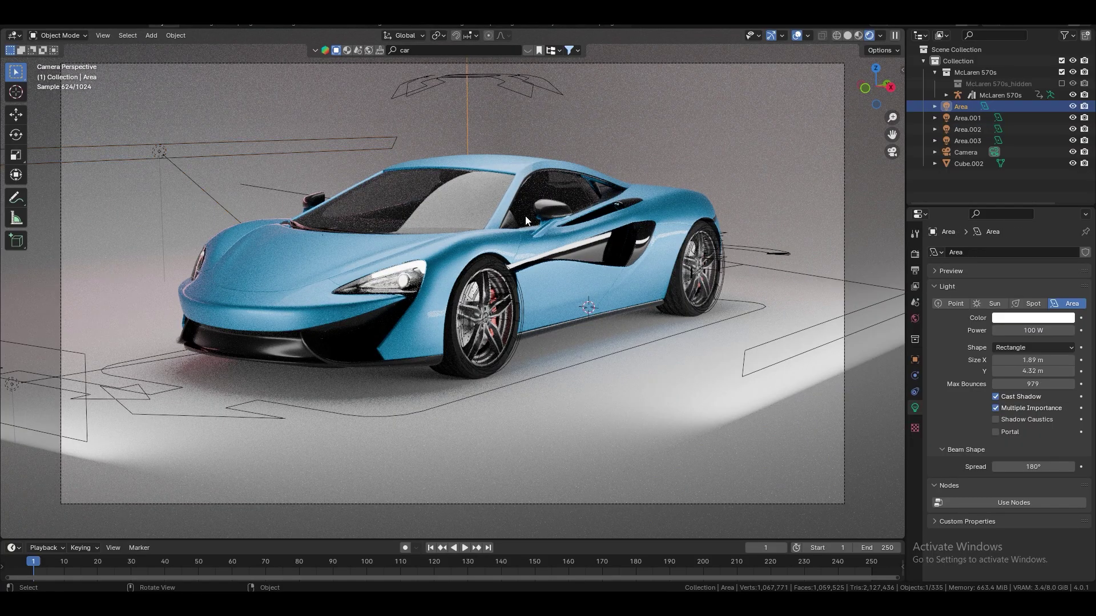
scroll(522, 212, "down", 3)
middle_click_drag(520, 194, 571, 296)
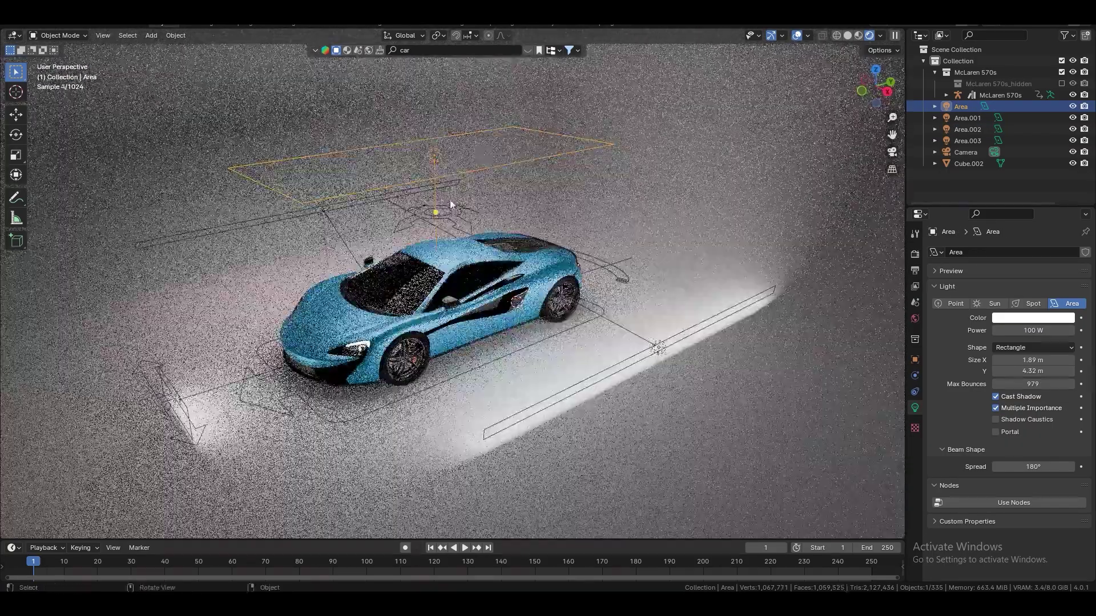
middle_click_drag(421, 319, 457, 320)
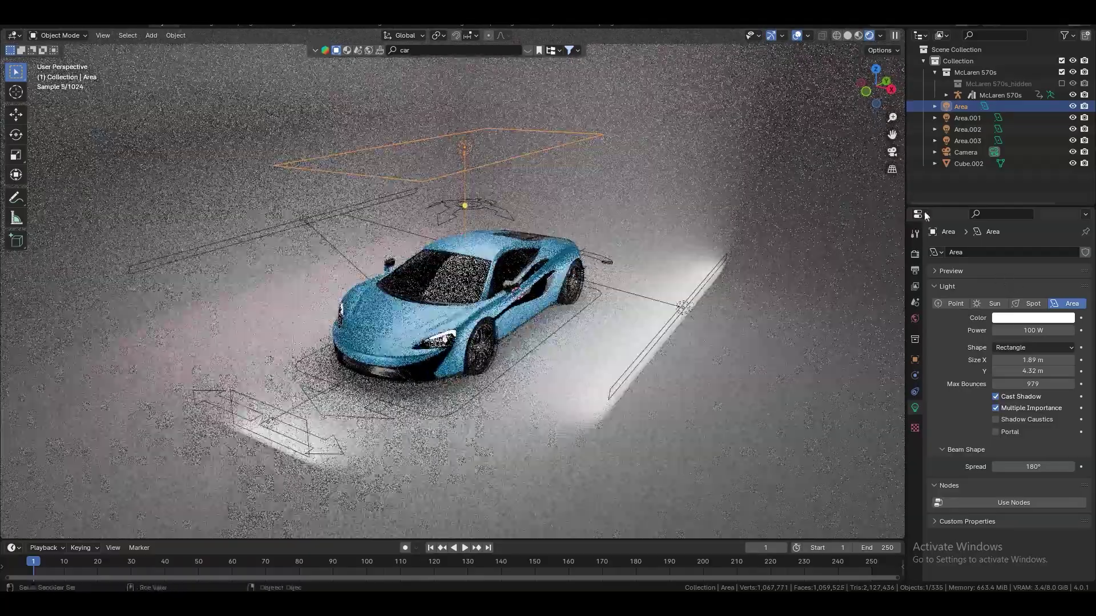
key("KP_0")
scroll(618, 302, "up", 3)
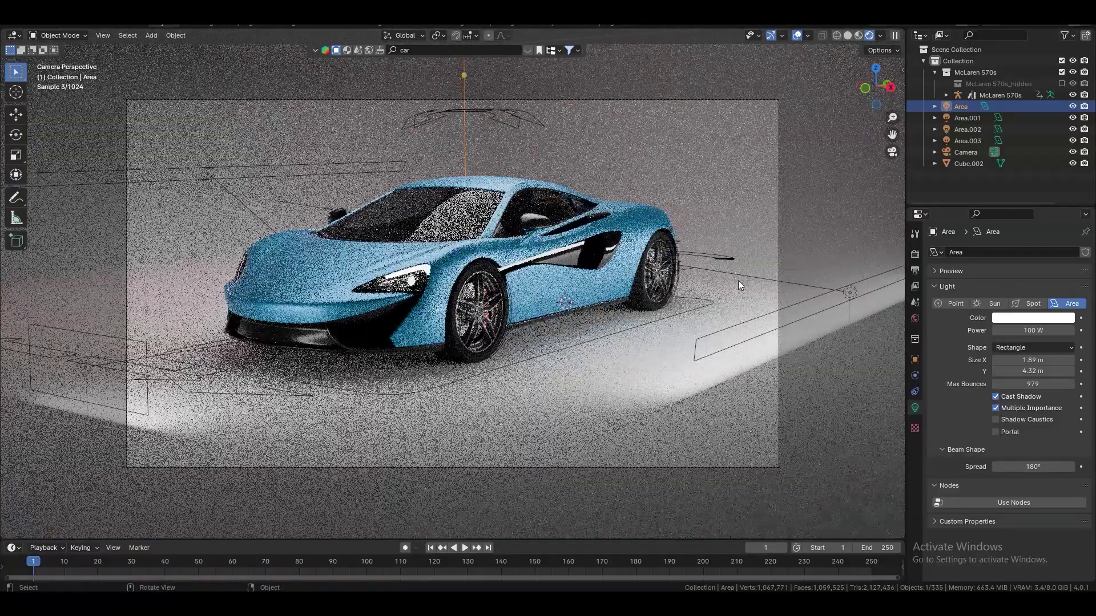
left_click(742, 272)
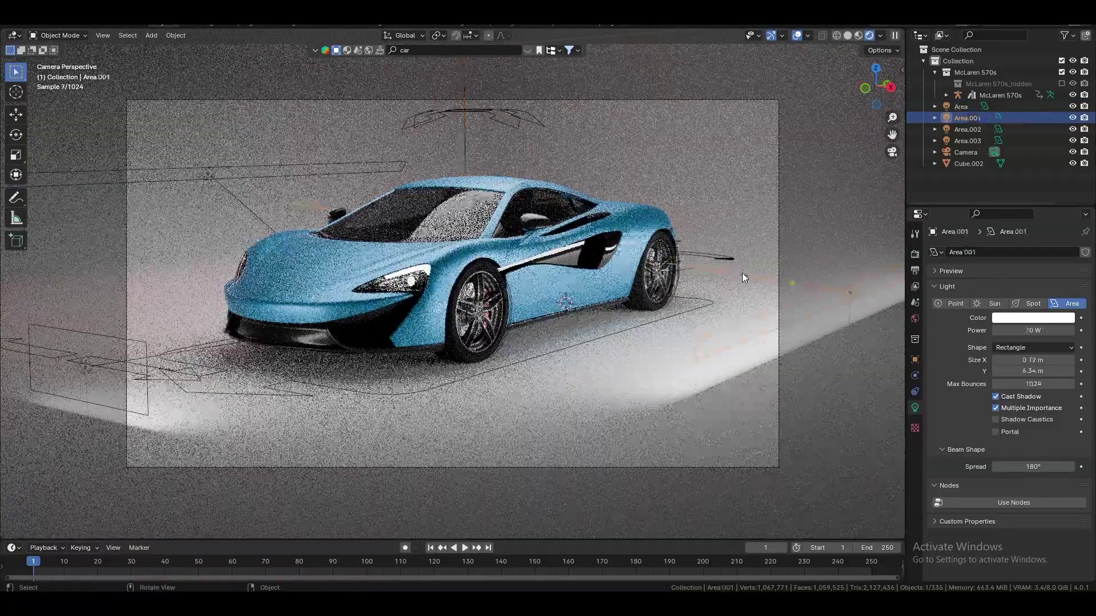
left_click(1034, 319)
left_click_drag(996, 205, 995, 197)
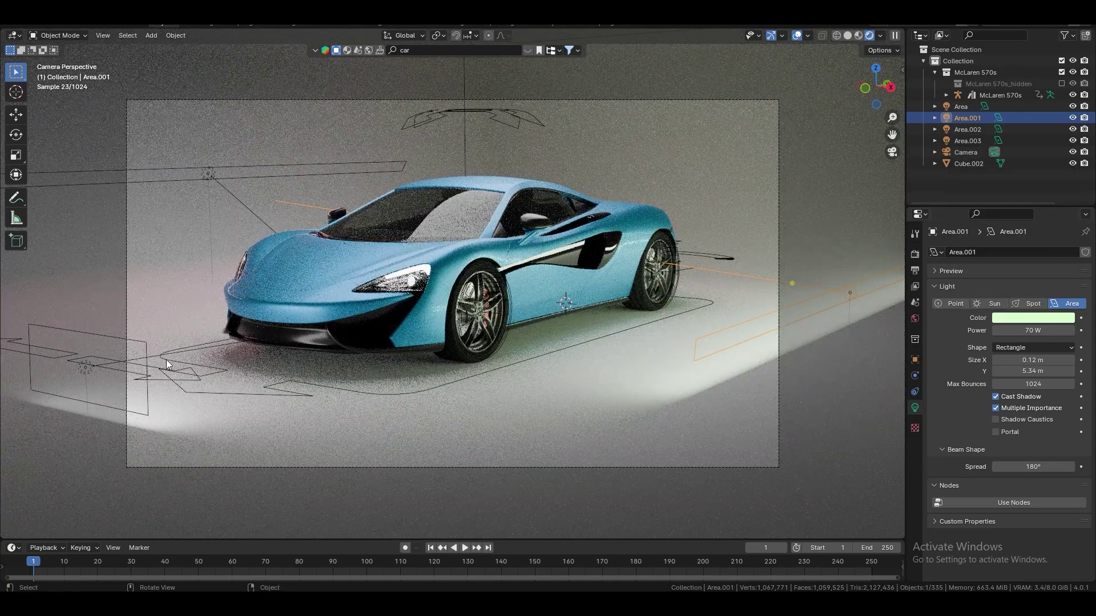
- Give Area.003 a saturated purple-blue tint
left_click(87, 368)
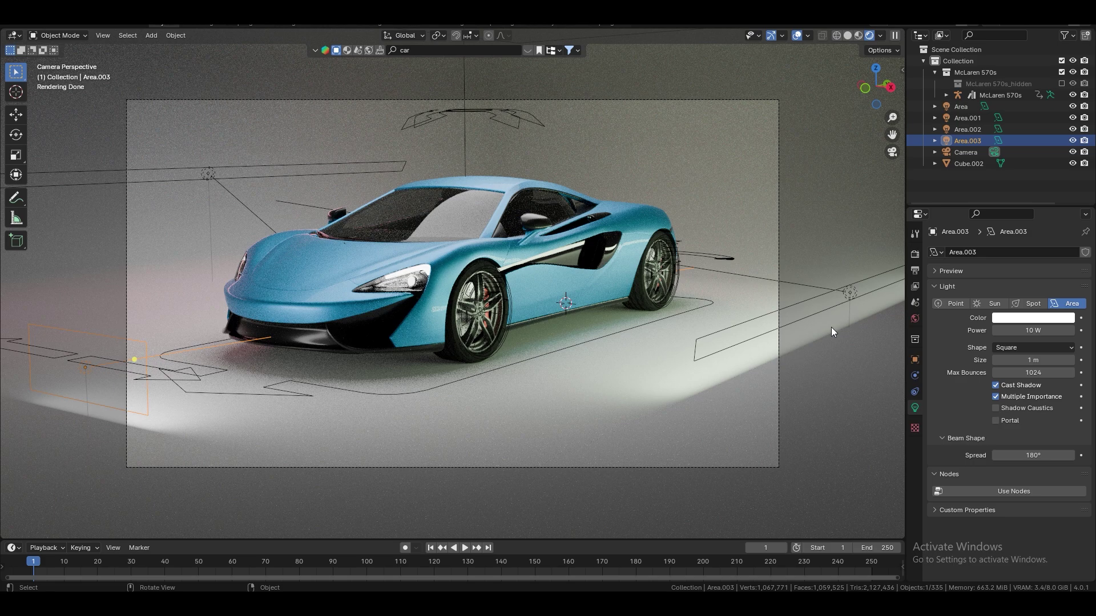
left_click(1036, 318)
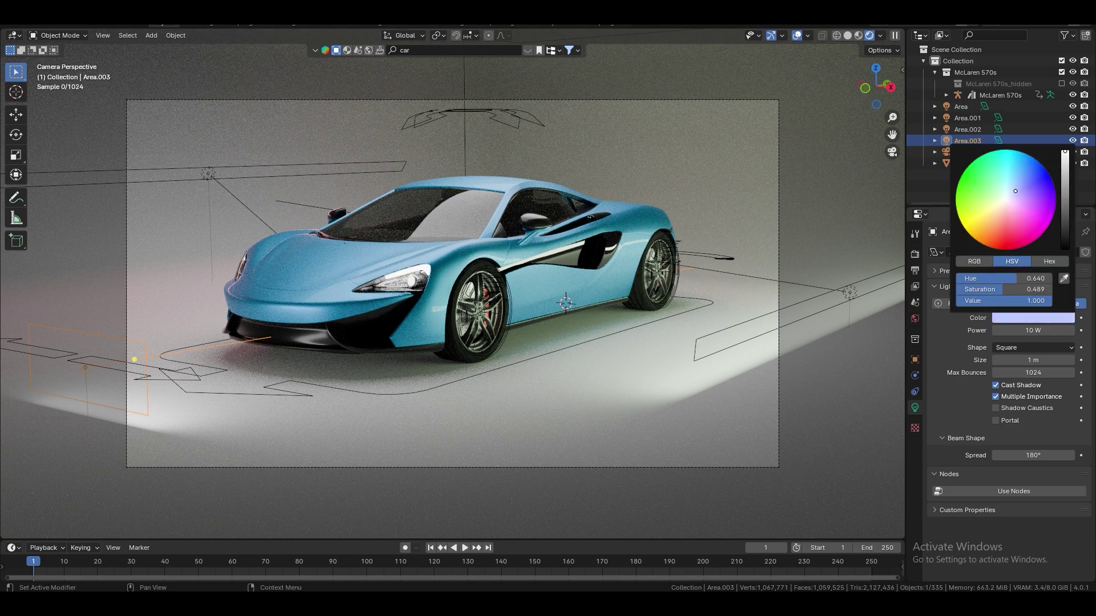
left_click(1015, 191)
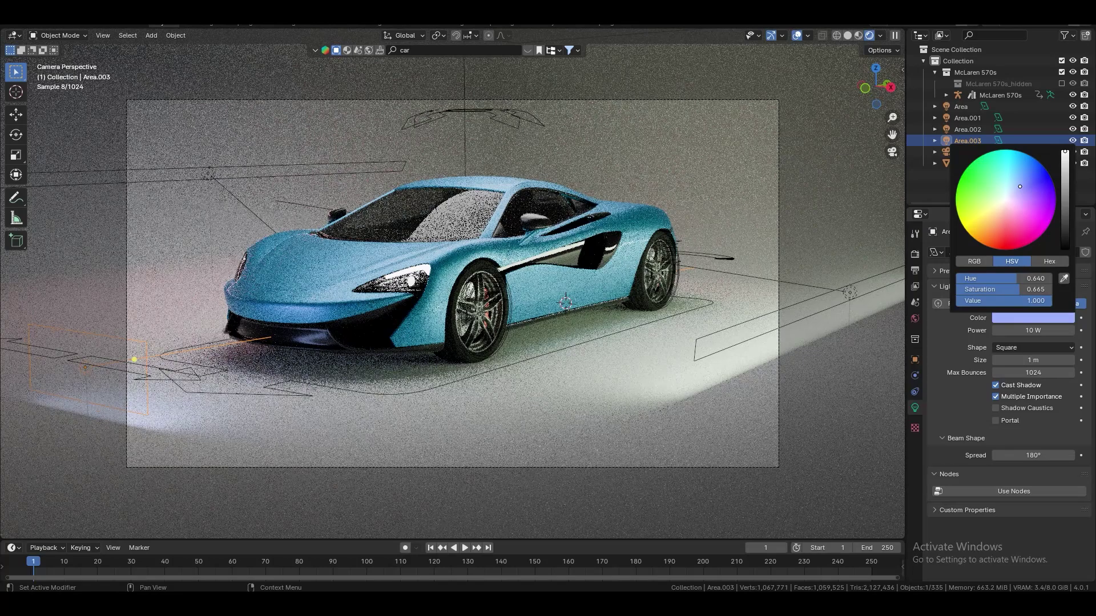
left_click(1021, 185)
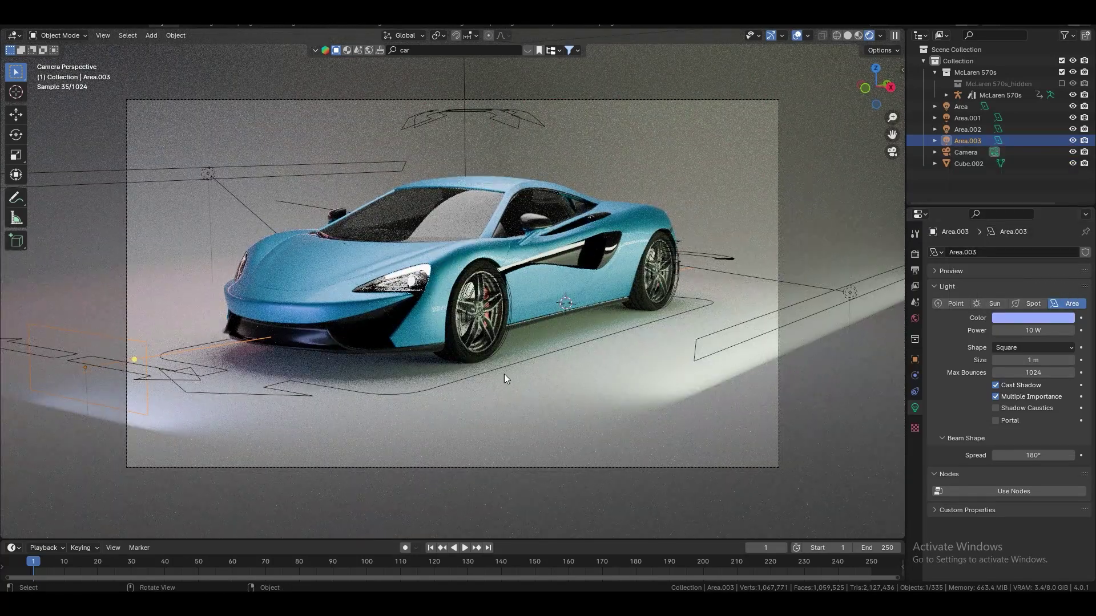
- Select the backdrop Cube.002 and create a new material for it
scroll(728, 358, "down", 5)
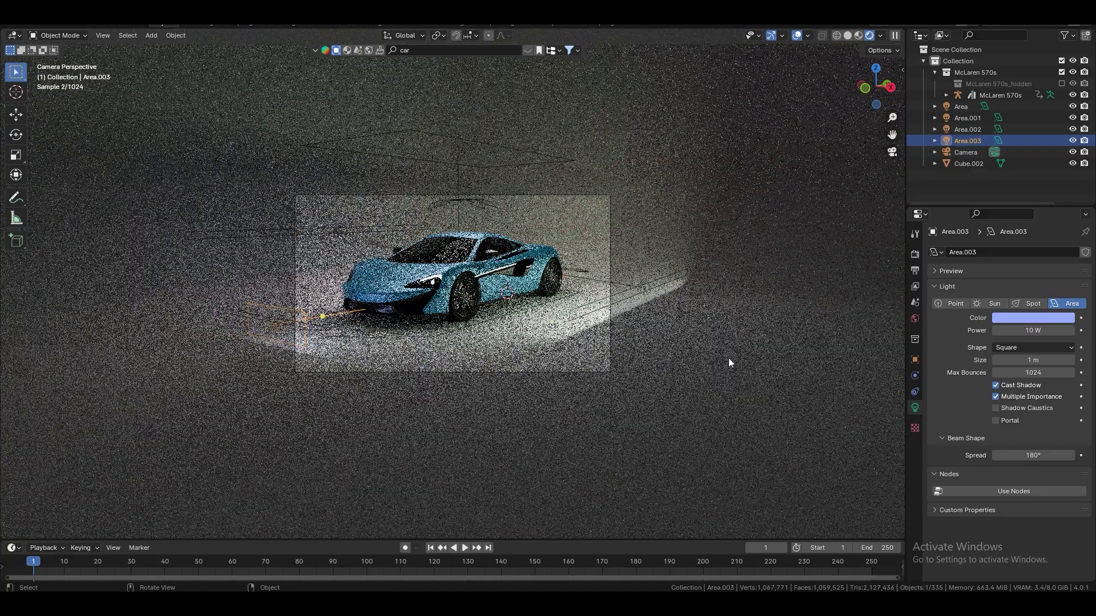
middle_click_drag(728, 358, 623, 332)
scroll(641, 394, "down", 4)
left_click(622, 337)
scroll(435, 430, "up", 1)
scroll(499, 411, "up", 2)
scroll(508, 414, "up", 2)
scroll(478, 410, "up", 4)
scroll(478, 410, "down", 1)
scroll(576, 405, "down", 5)
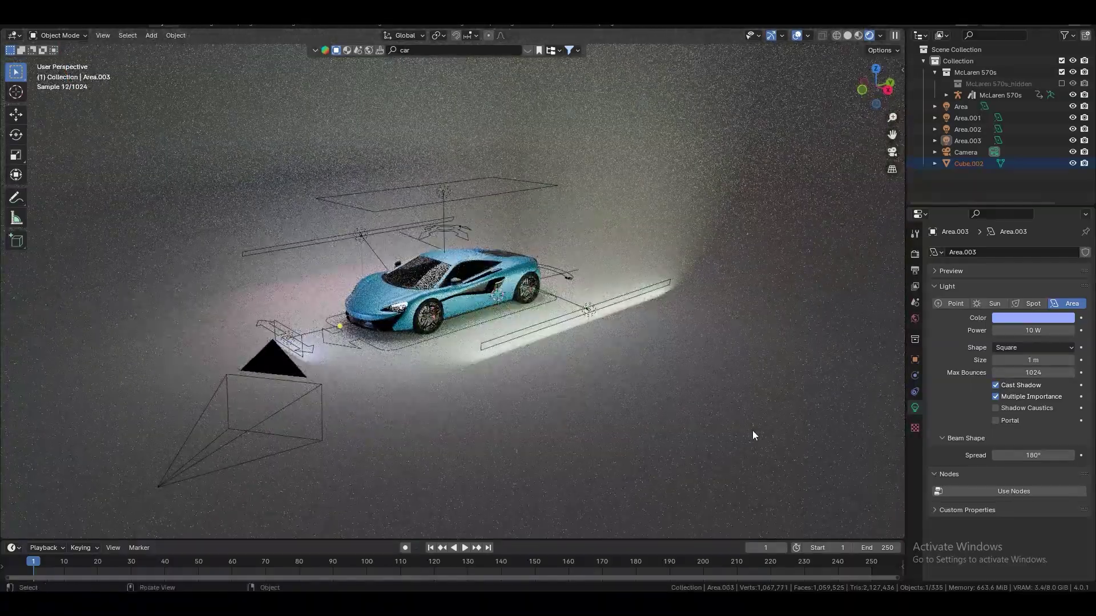
left_click(646, 431)
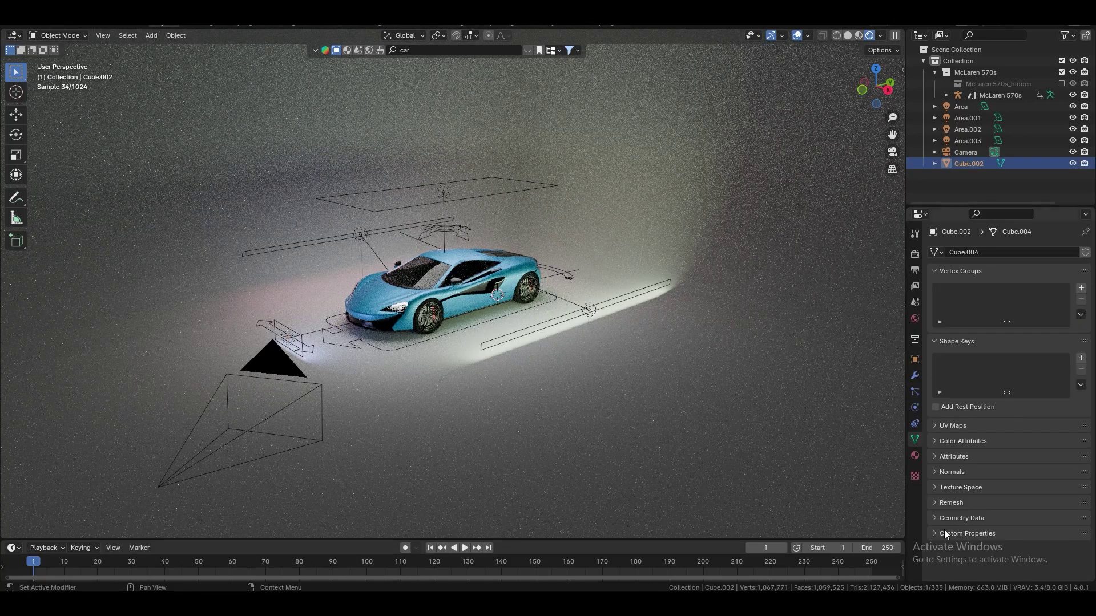
left_click(915, 455)
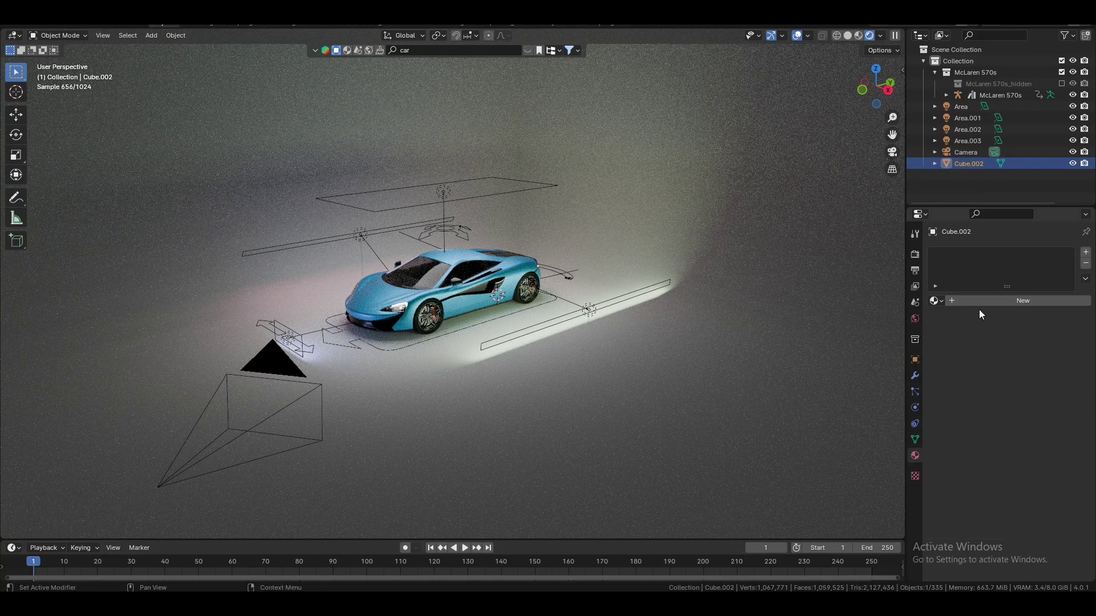
left_click(951, 299)
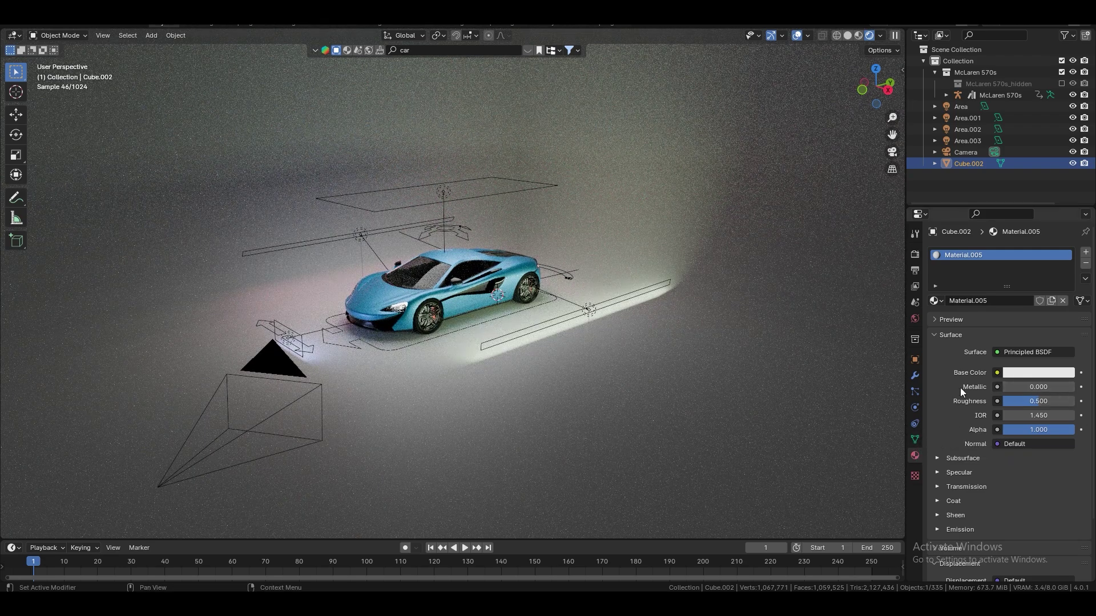
- Set the backdrop material's Metallic to 0.205 and Roughness to 0.035
scroll(451, 286, "up", 2)
left_click_drag(1021, 387, 1036, 387)
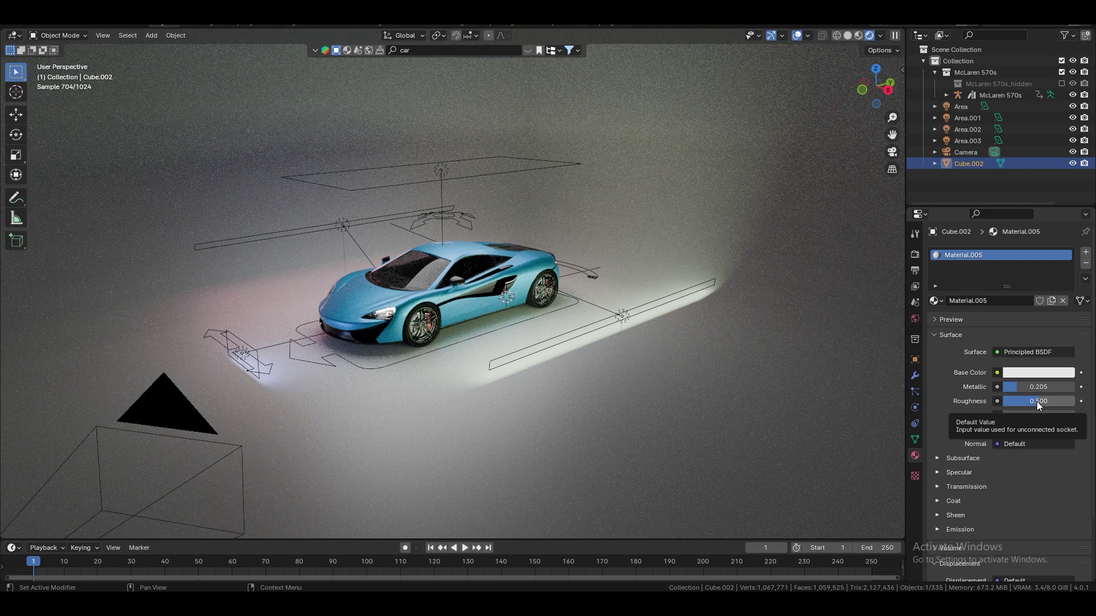
left_click_drag(1037, 406, 1015, 405)
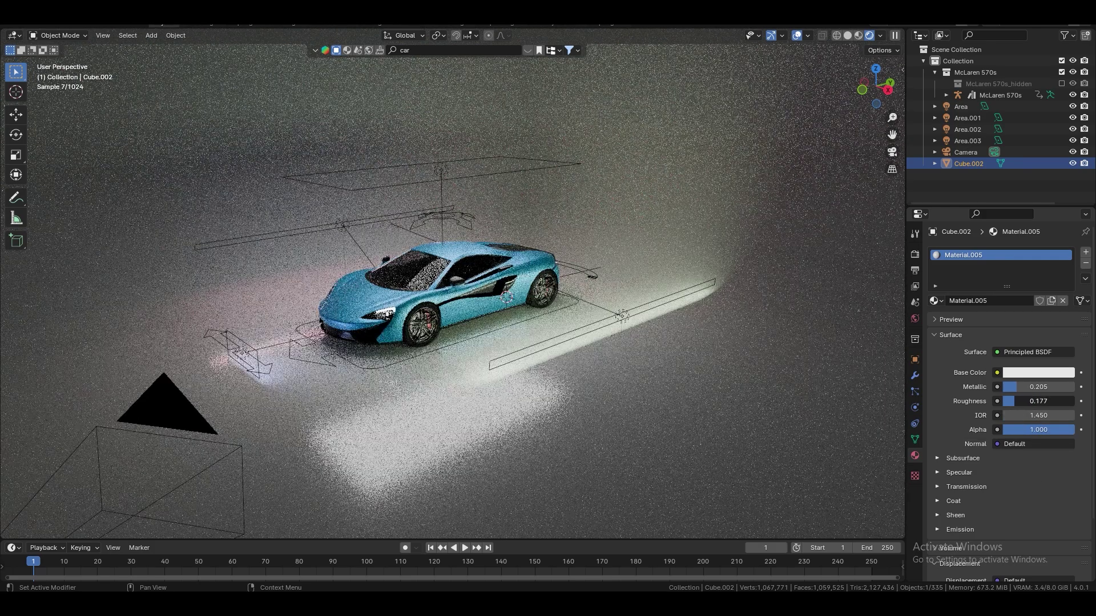
left_click(891, 153)
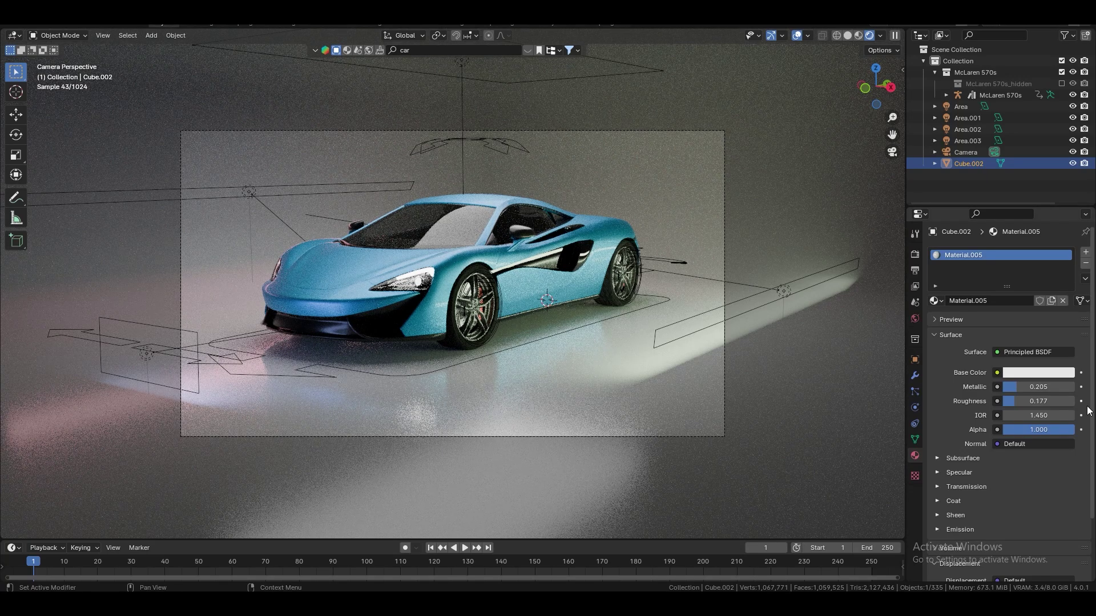
left_click_drag(1011, 400, 1002, 401)
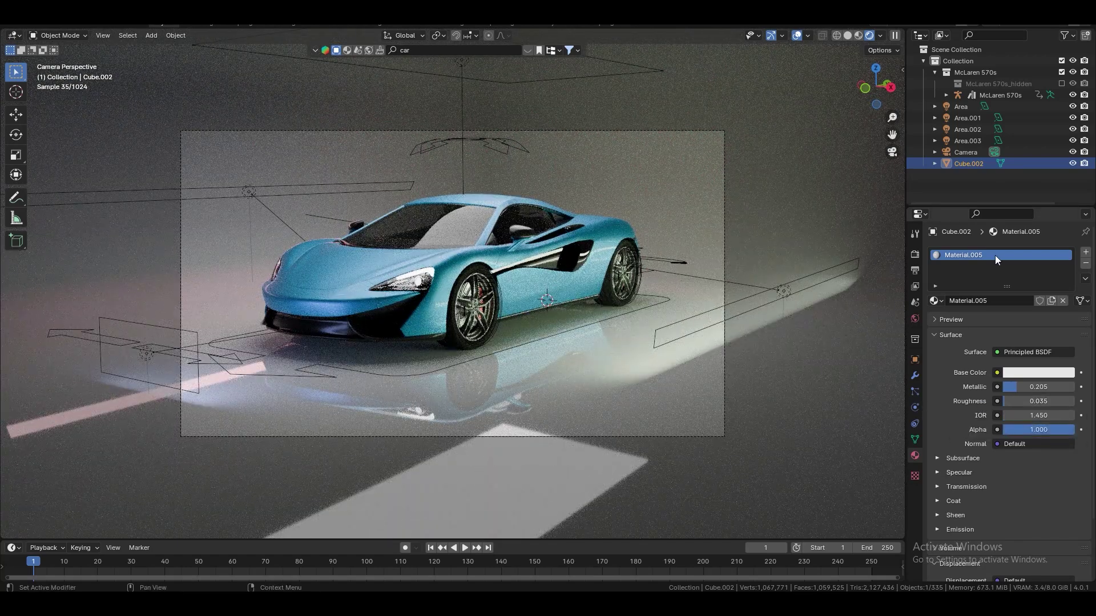
- Darken the backdrop's base colour to a navy blue
left_click(1047, 373)
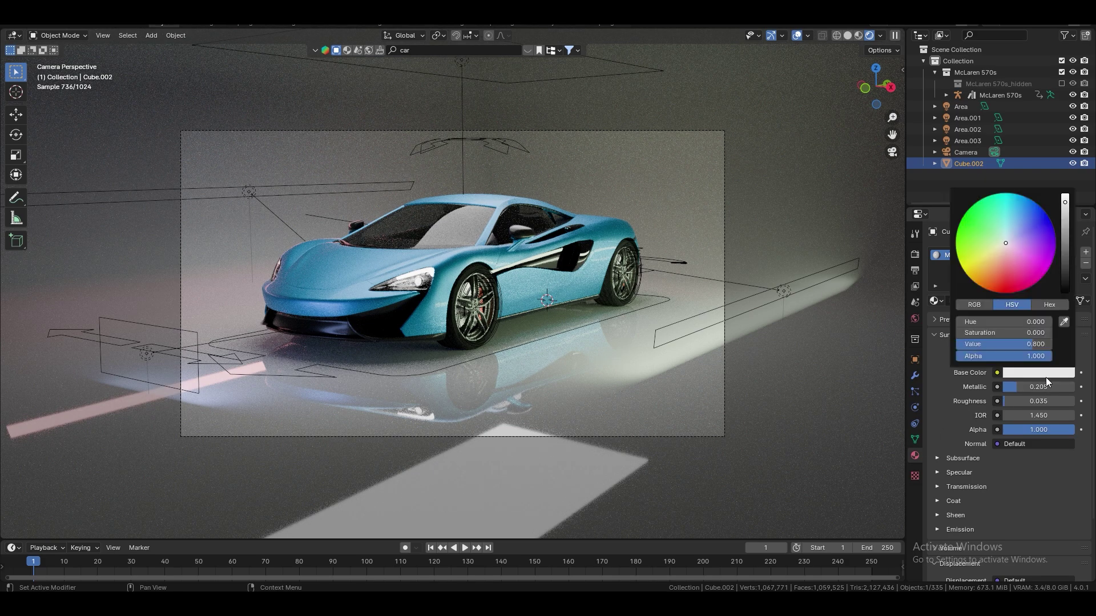
left_click_drag(1066, 214, 1065, 251)
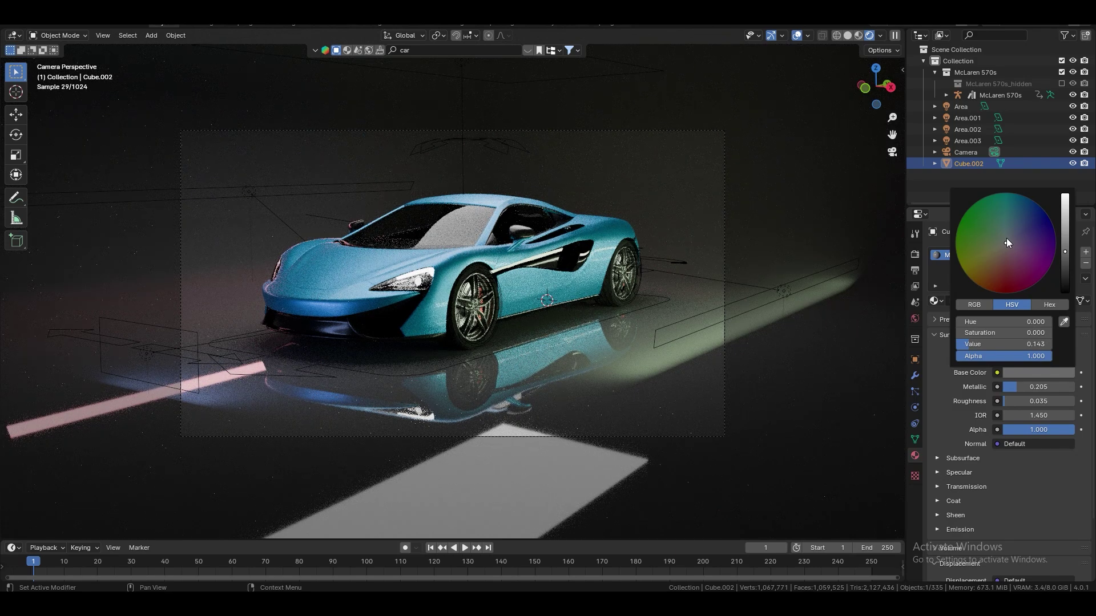
left_click_drag(1013, 240, 1018, 235)
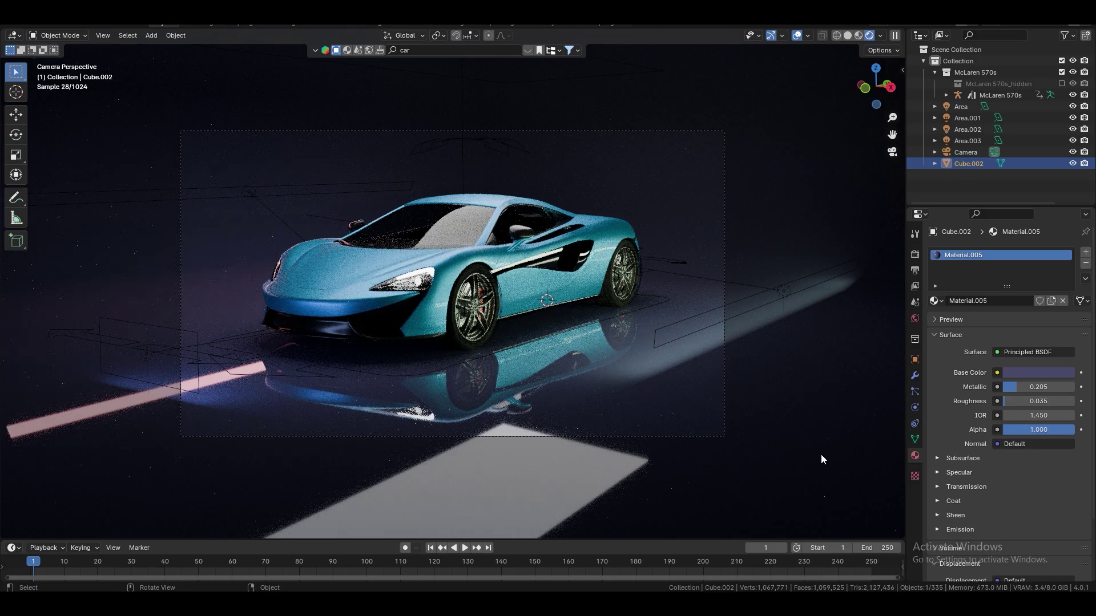
- Orbit around the car to inspect it from behind, front three-quarter, side and above
middle_click_drag(657, 422, 608, 378)
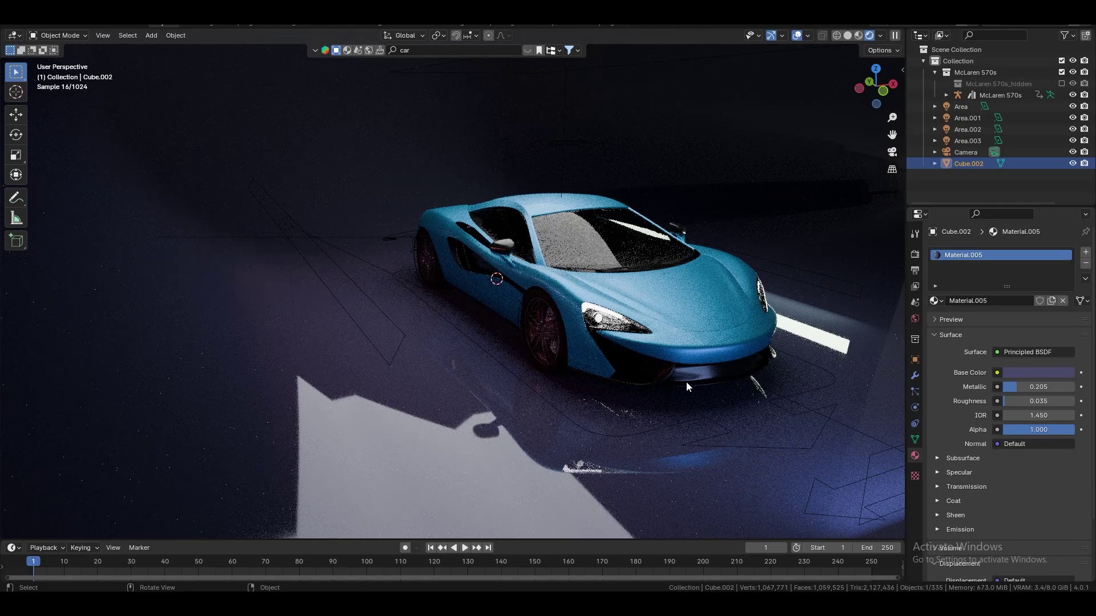
middle_click_drag(759, 406, 616, 403)
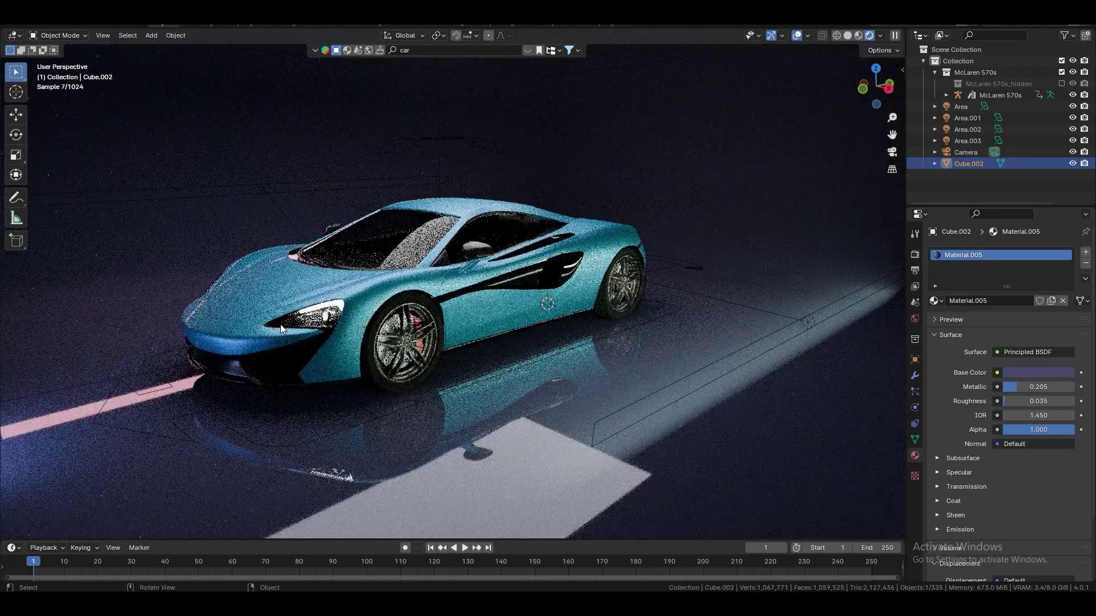
middle_click_drag(206, 350, 235, 260)
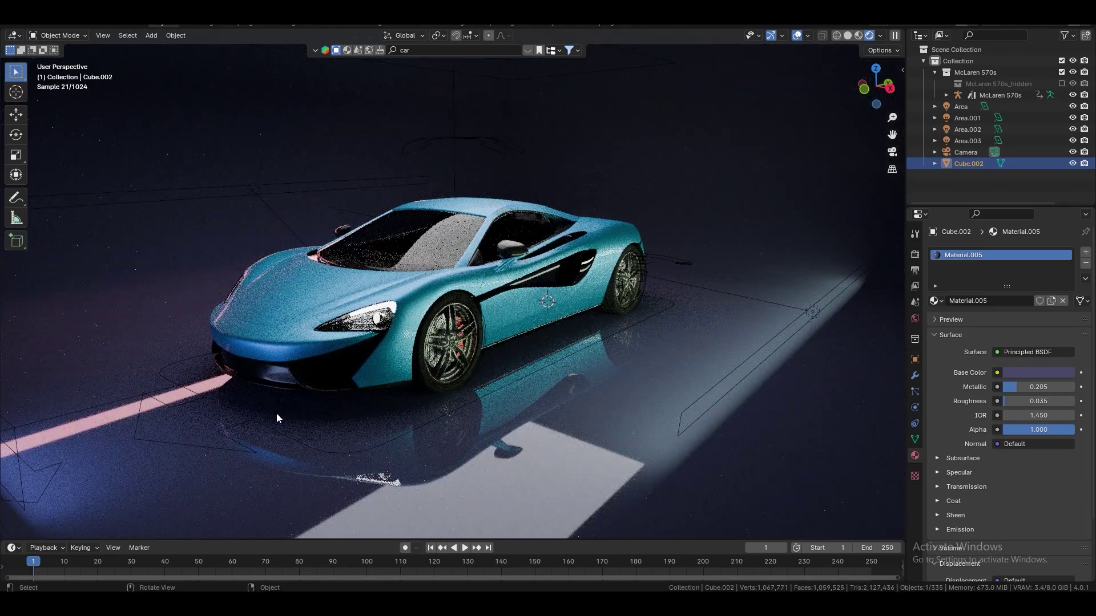
middle_click_drag(276, 413, 383, 401)
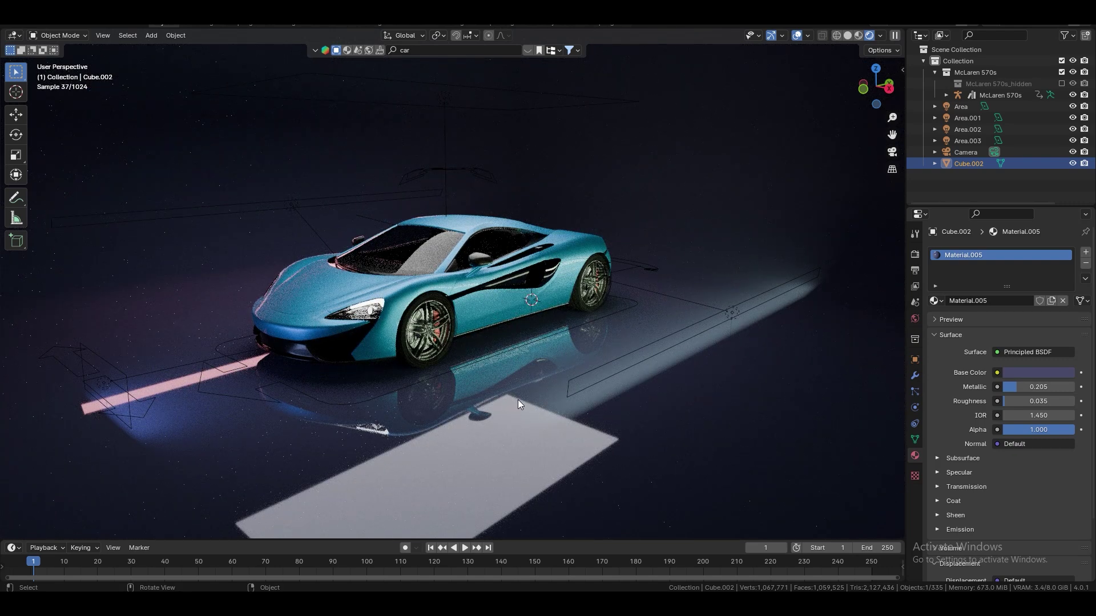
middle_click_drag(518, 399, 891, 199)
- Return to camera view and walk the camera forward toward the car, confirming the new position
left_click(893, 152)
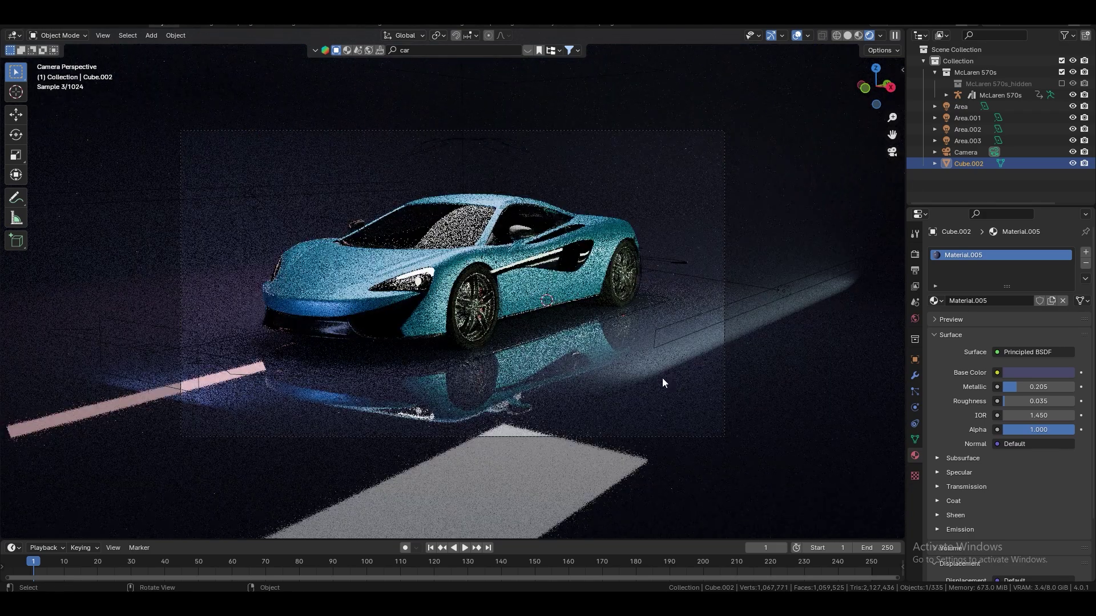
key("shift+grave")
key("w")
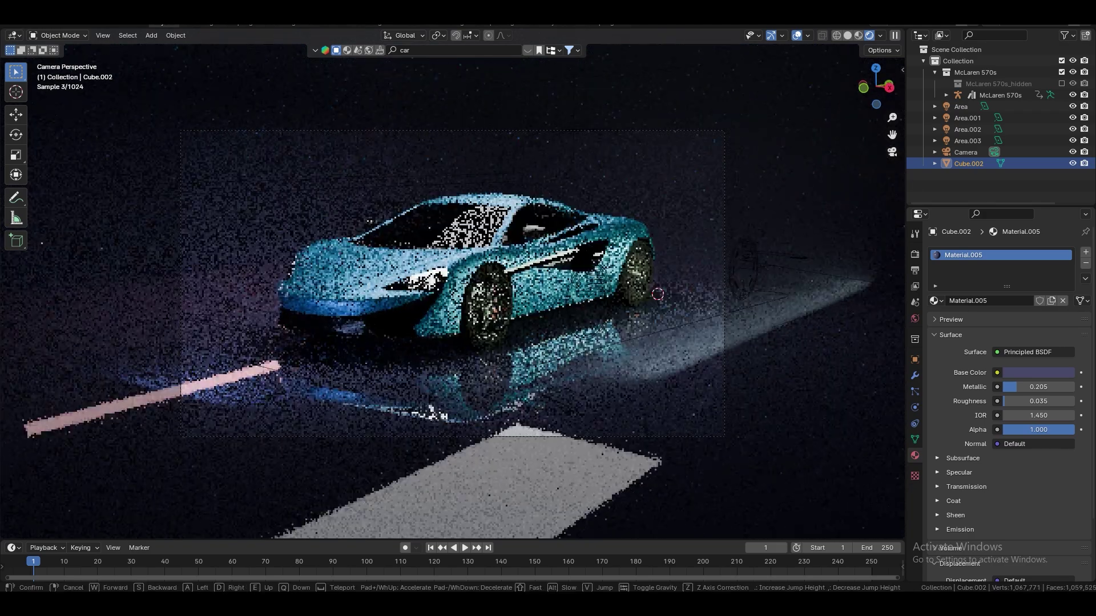
mouse_move(452, 281)
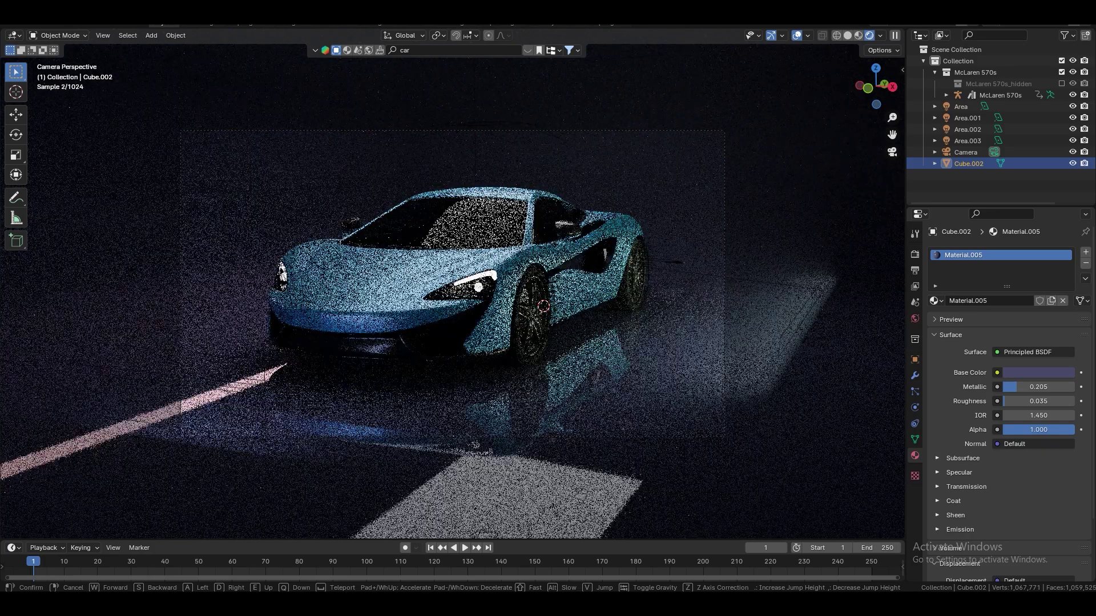
left_click(726, 364)
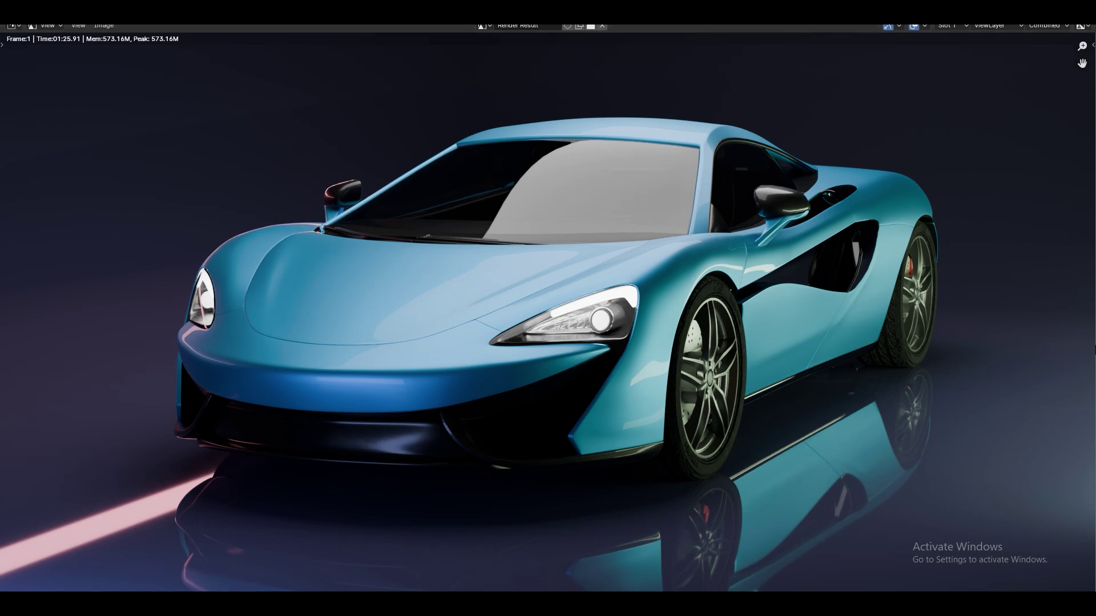
- Zoom in and out on the Render Result to inspect the cyan McLaren's reflections
scroll(318, 351, "down", 1)
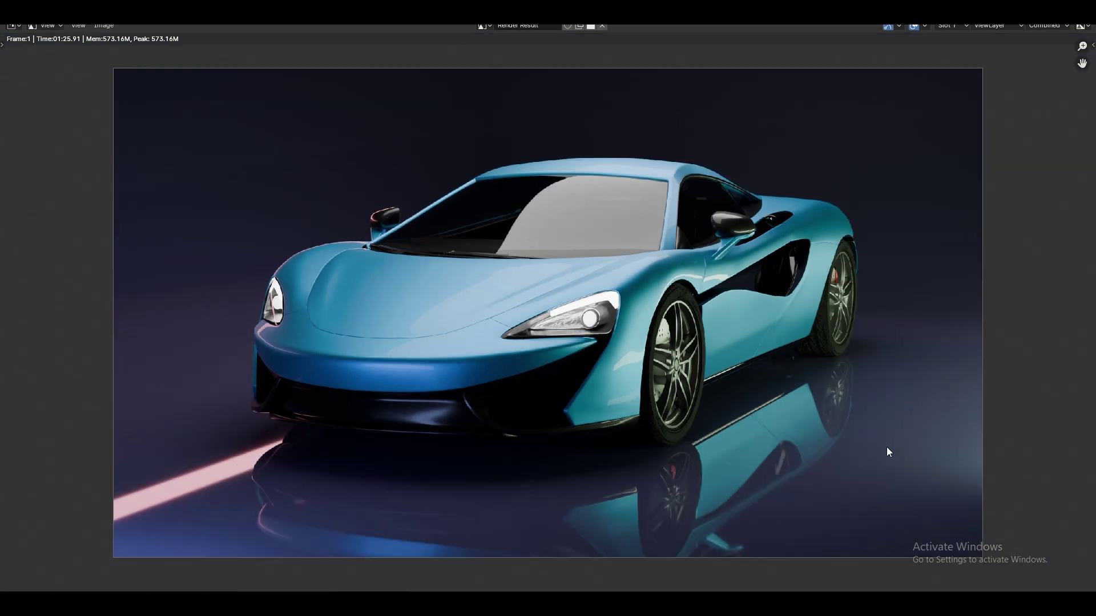
scroll(888, 439, "down", 1)
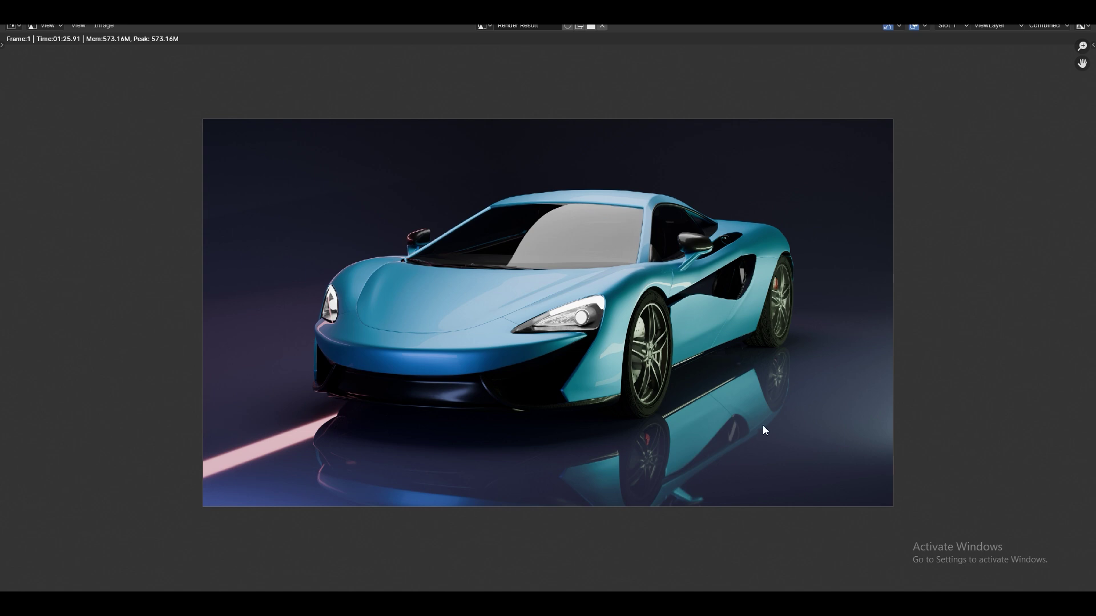
scroll(771, 401, "up", 1)
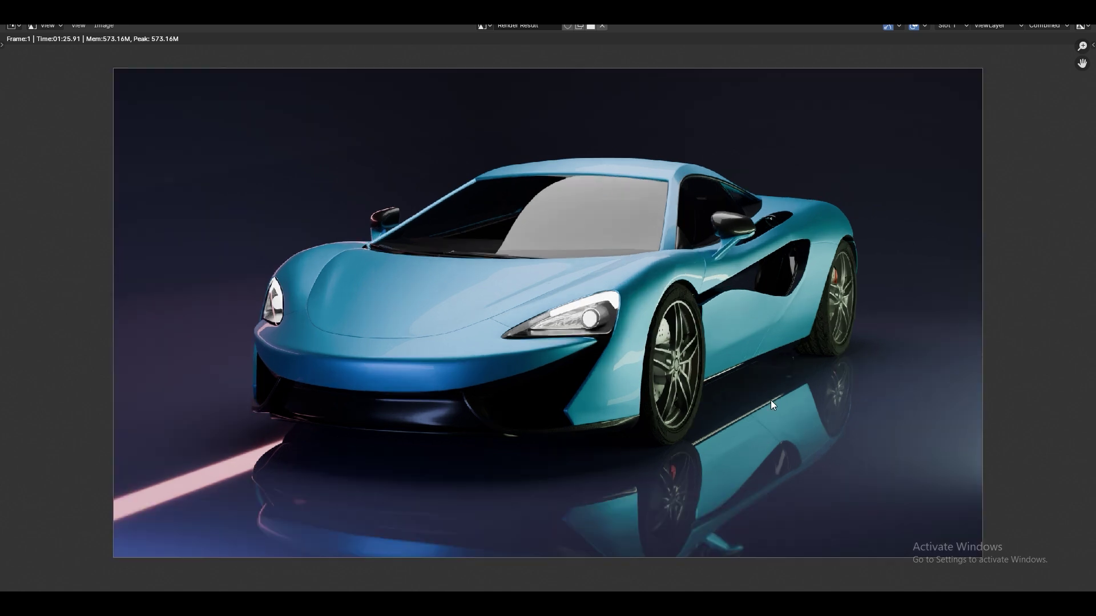
scroll(772, 402, "down", 2)
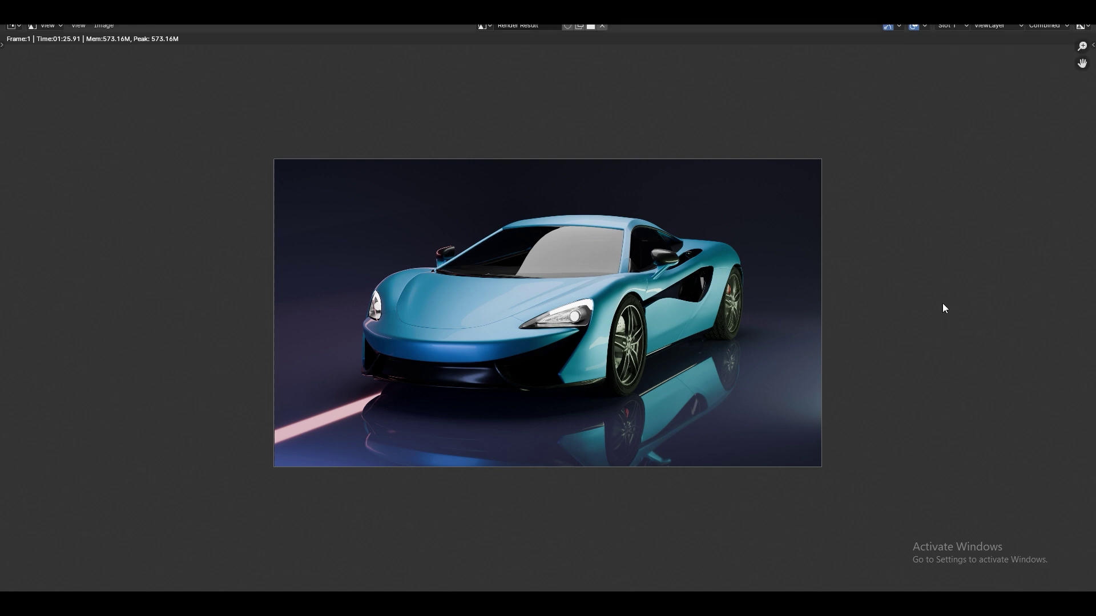
scroll(929, 337, "up", 3)
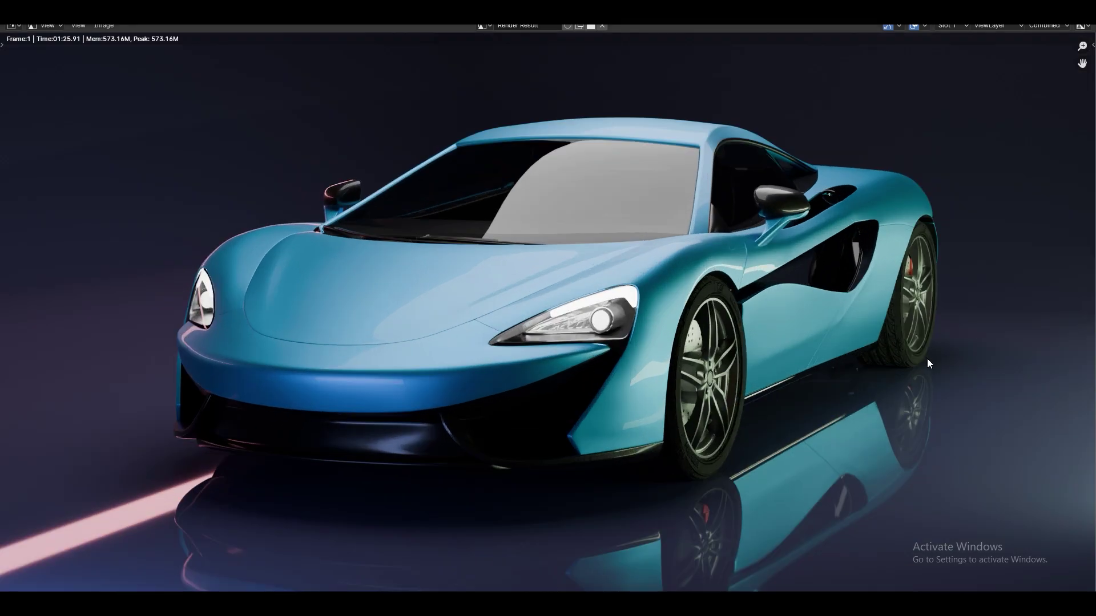